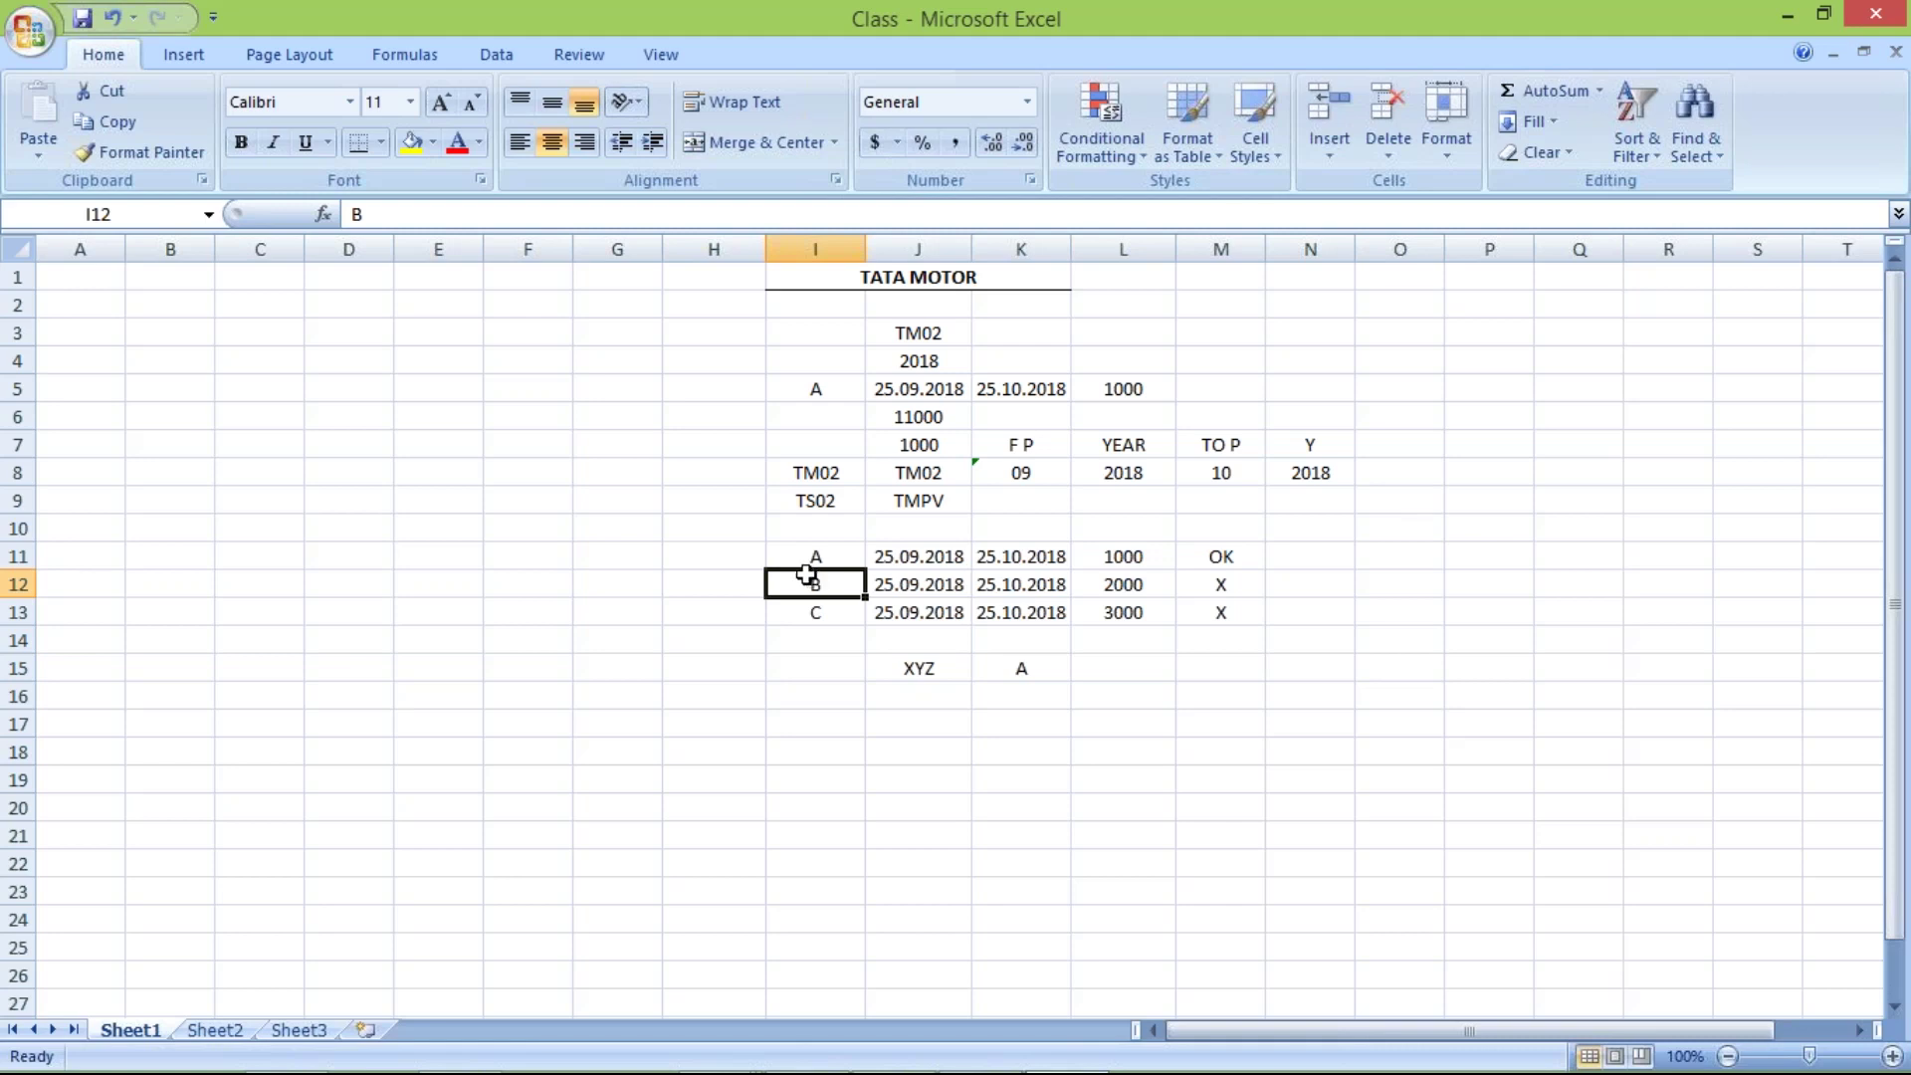
click(985, 698)
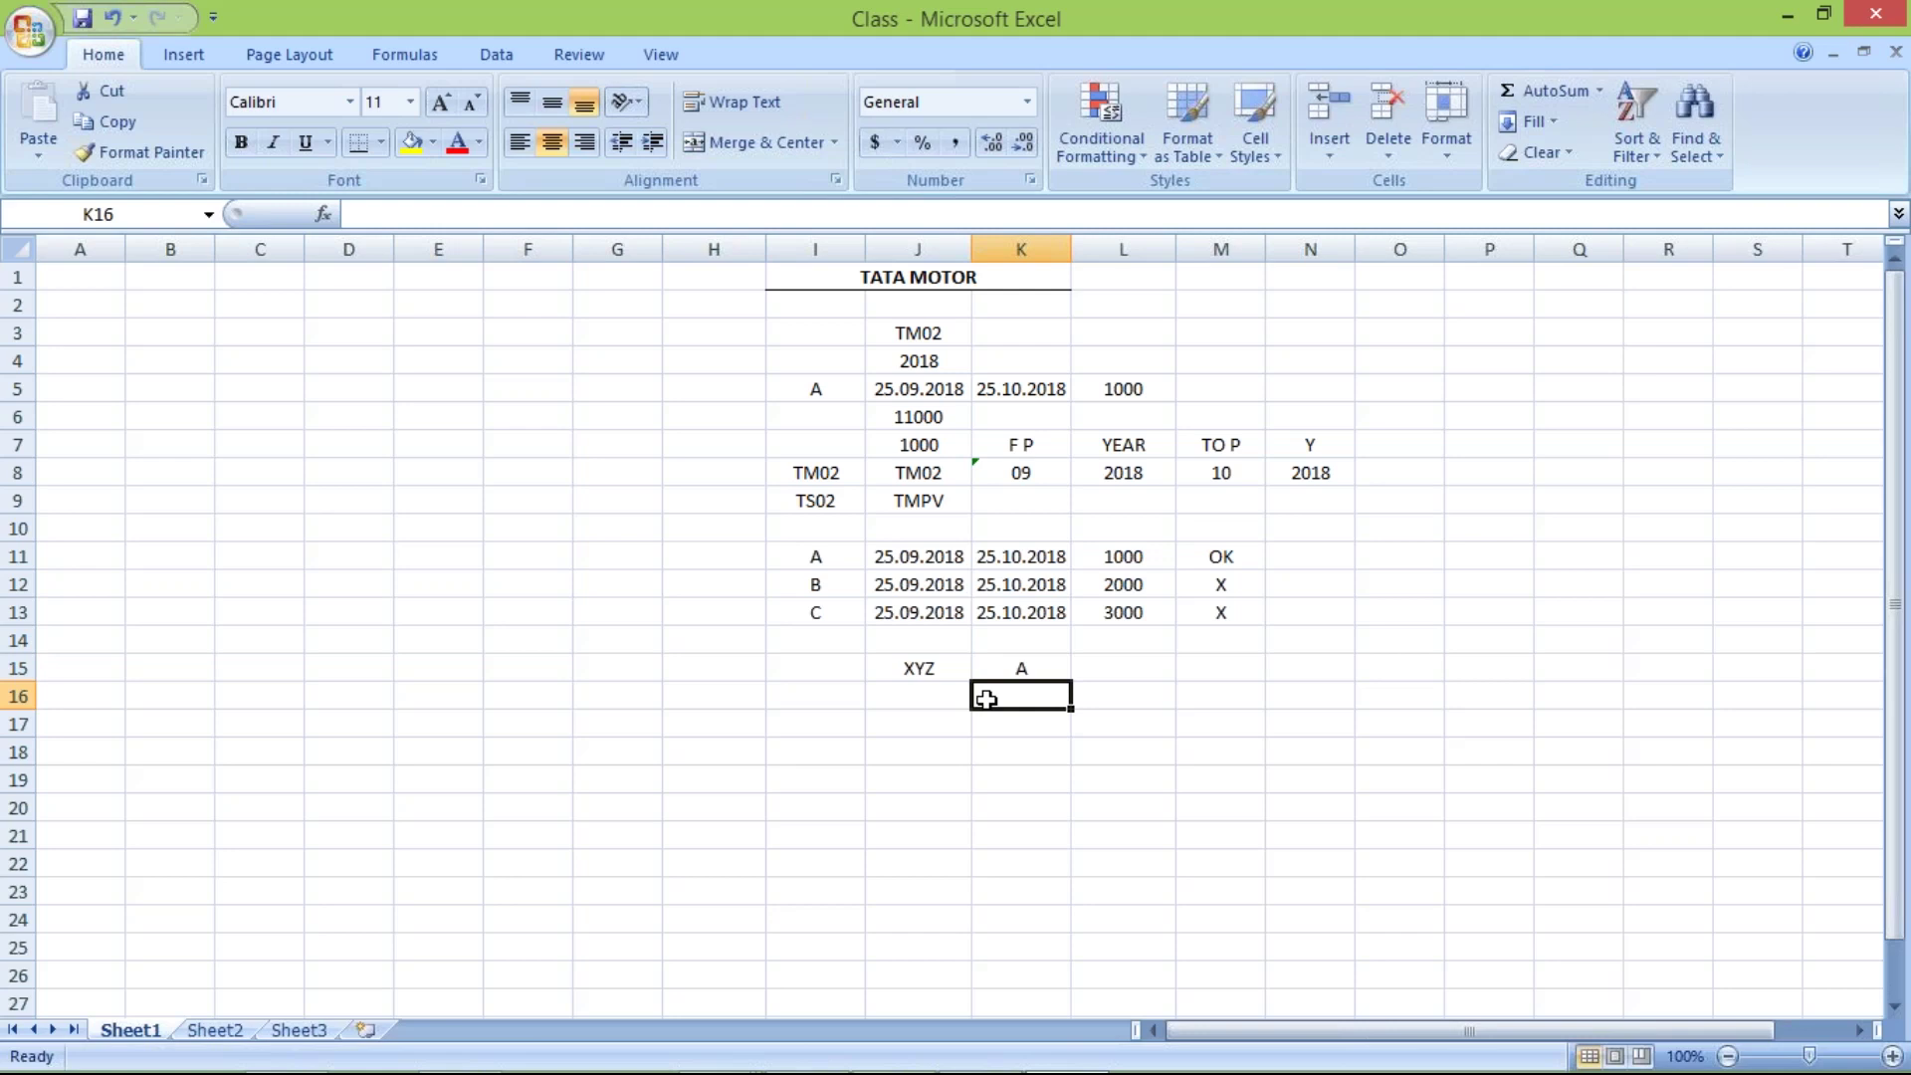
click(762, 389)
drag(761, 423, 1340, 623)
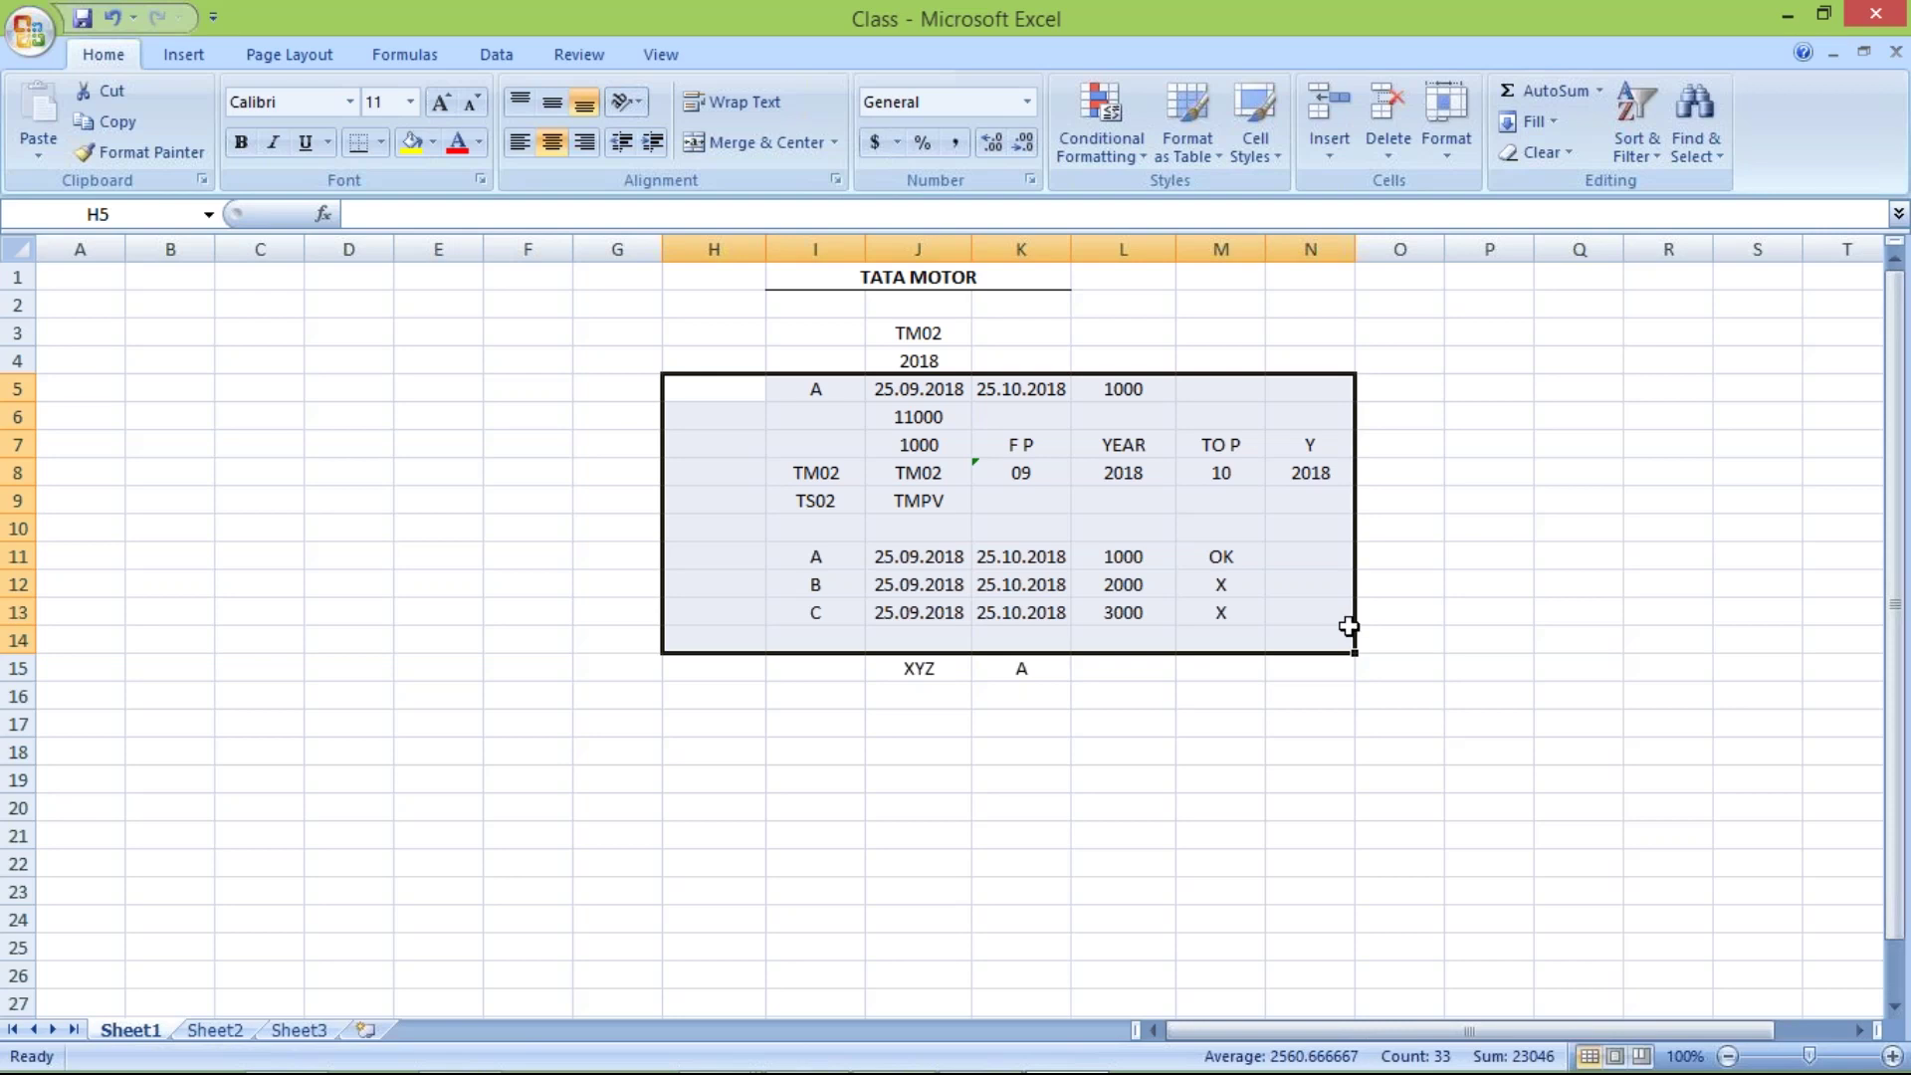
click(1204, 726)
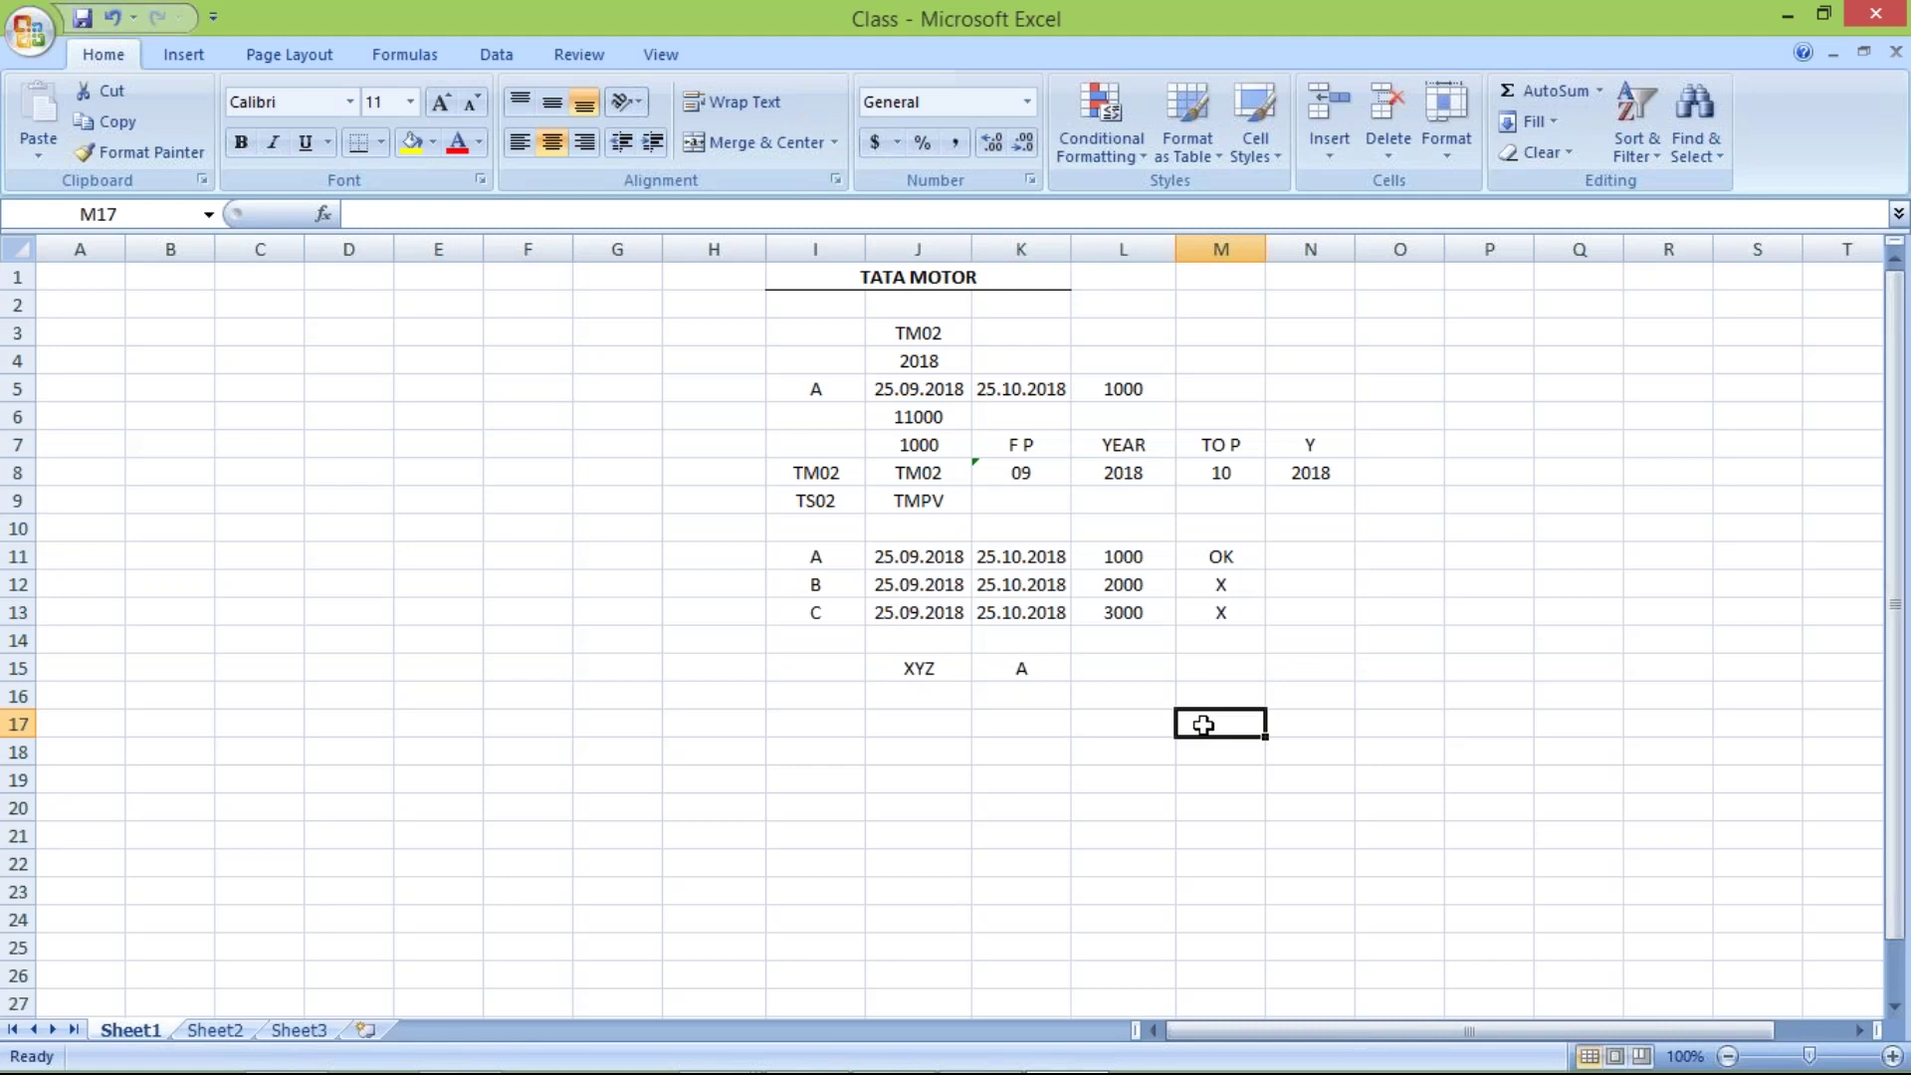
click(780, 717)
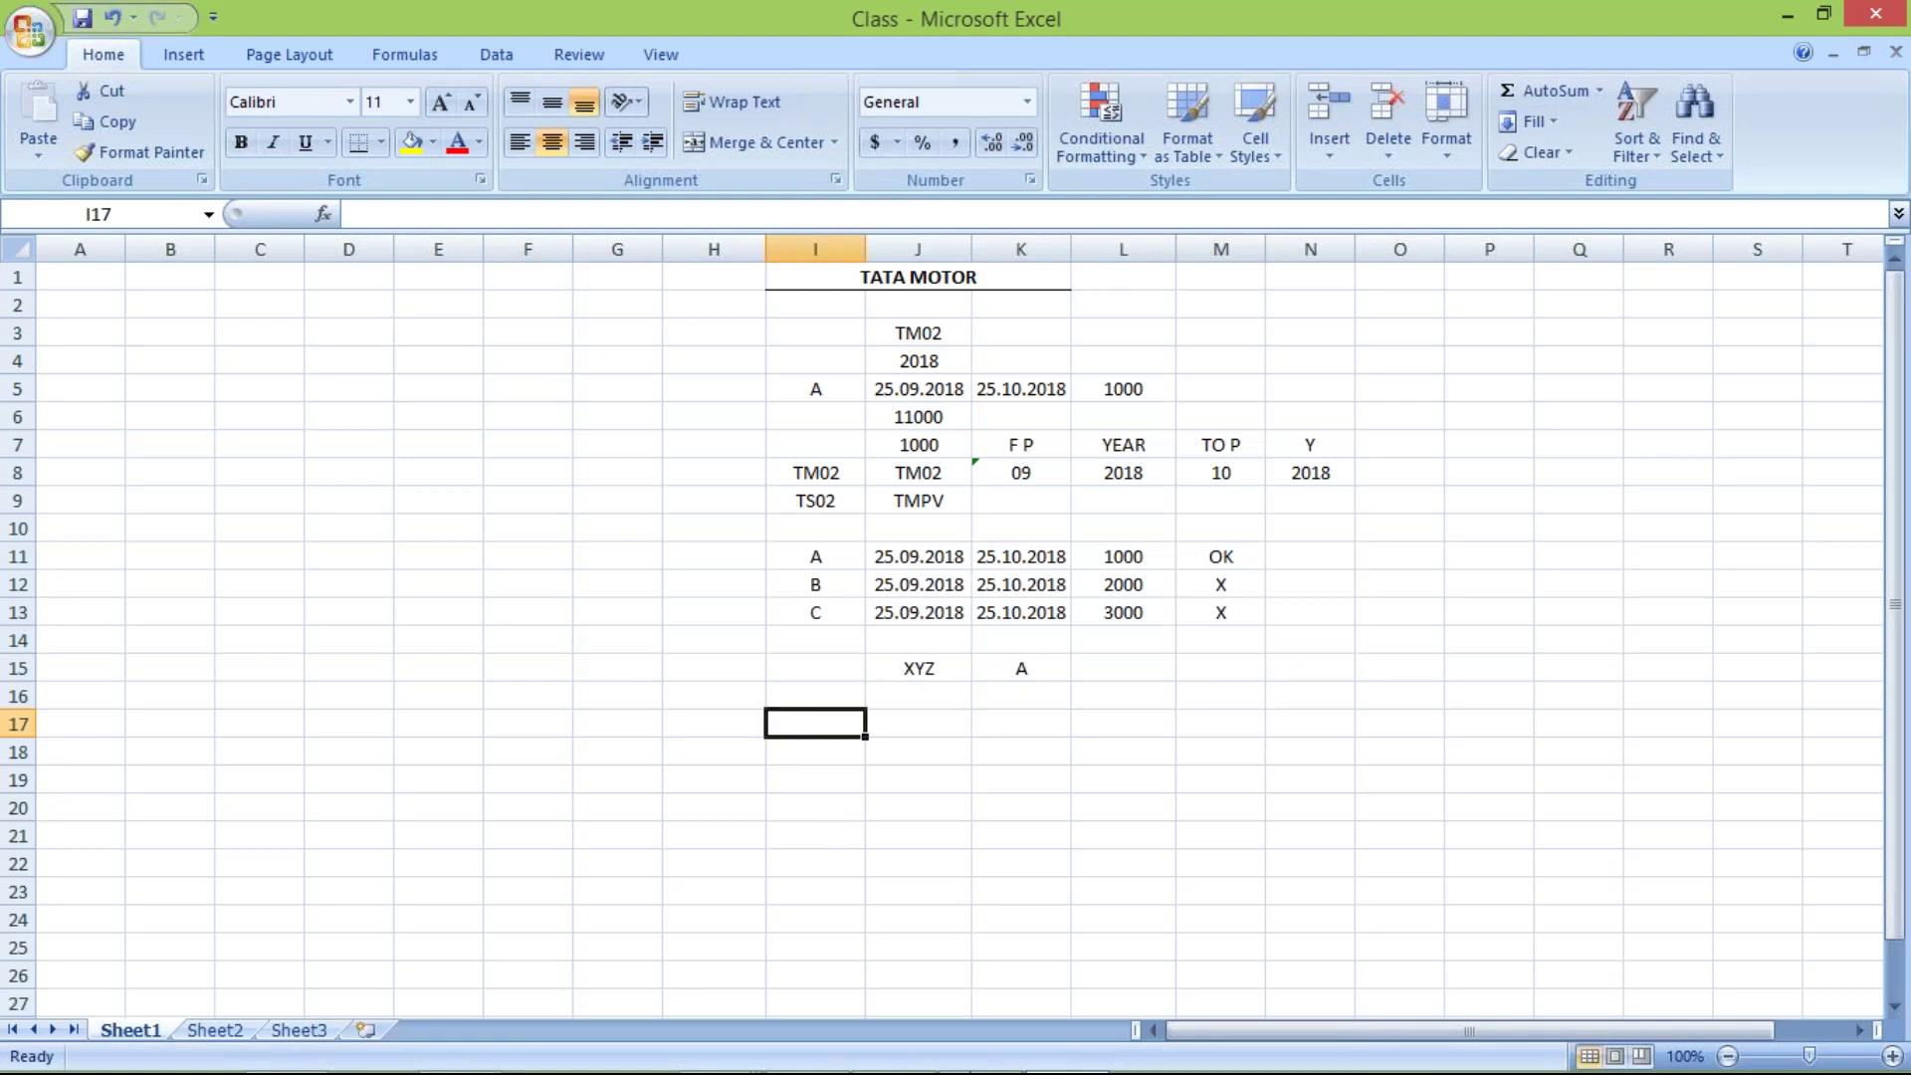
Switch to the PowerPoint presentation and show the Basic settings slide listing the configuration topics.
mouse_move(826, 1070)
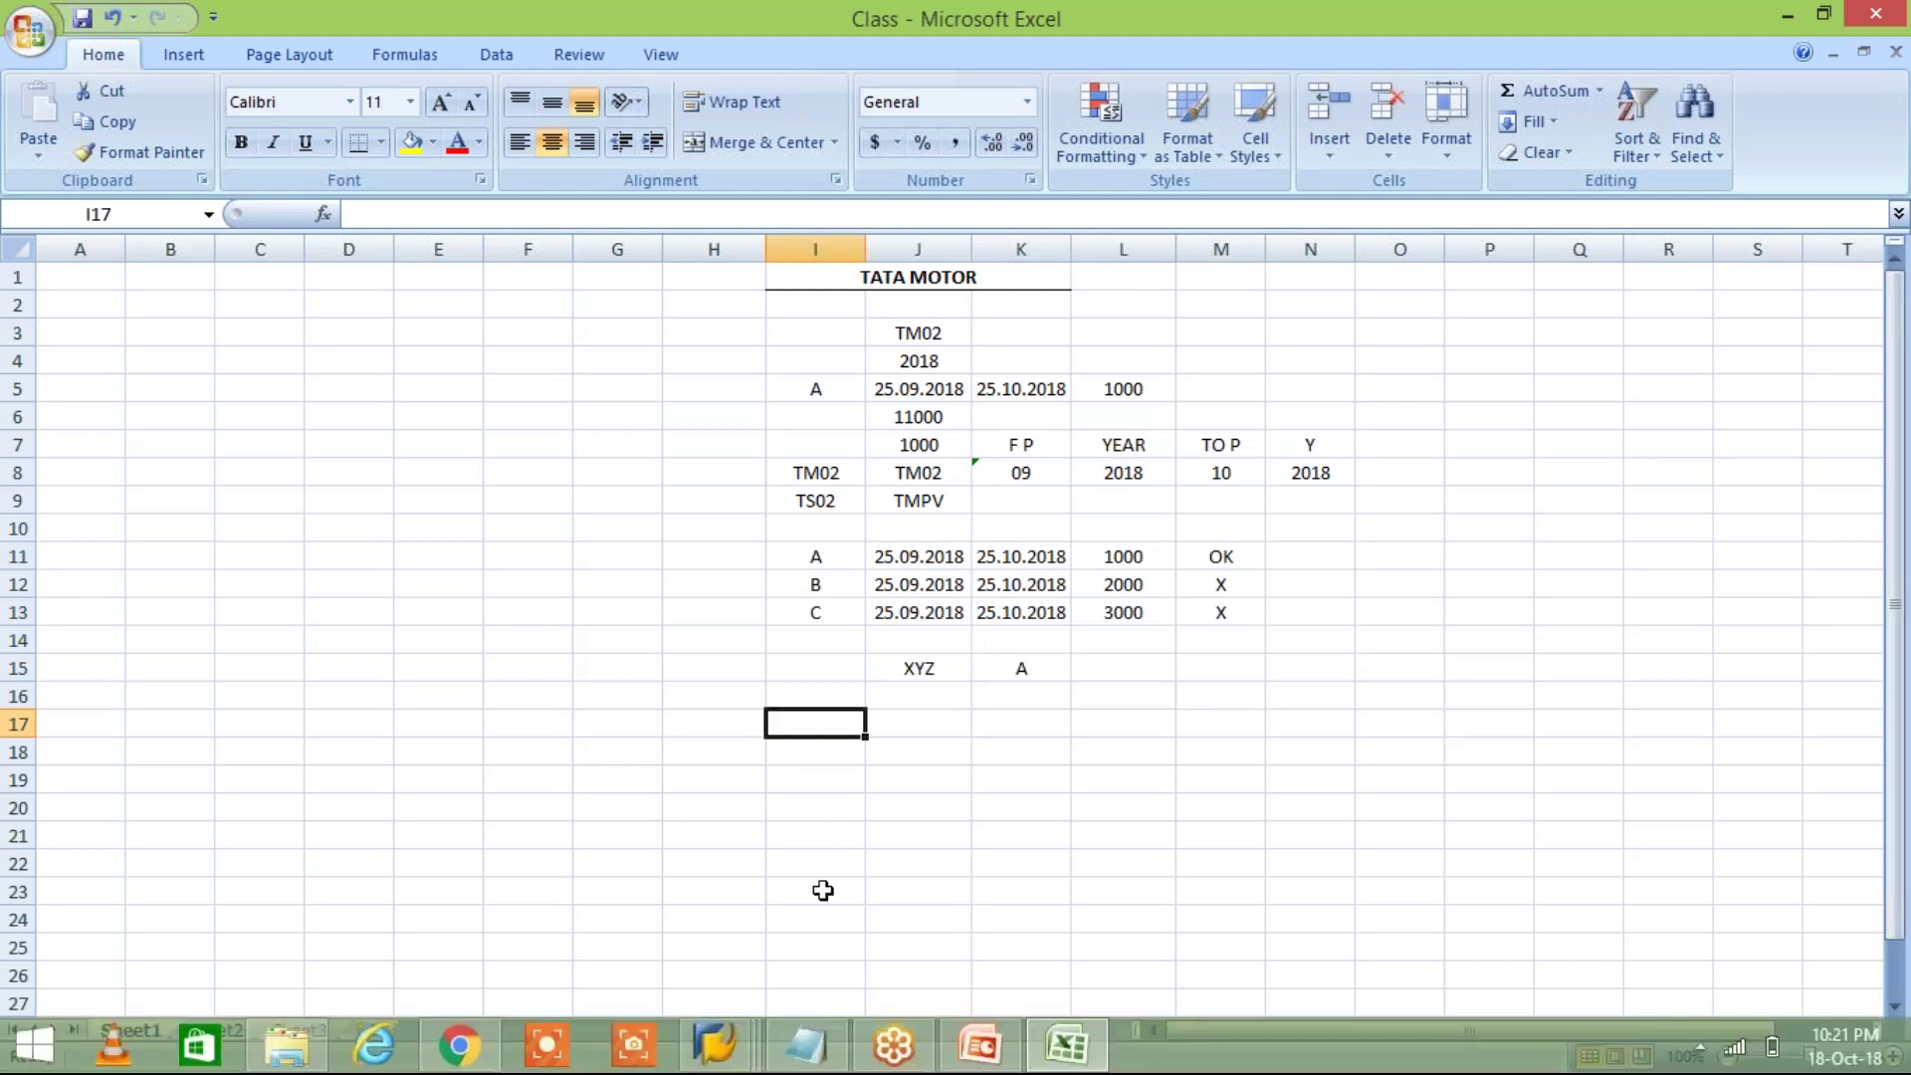
click(980, 1053)
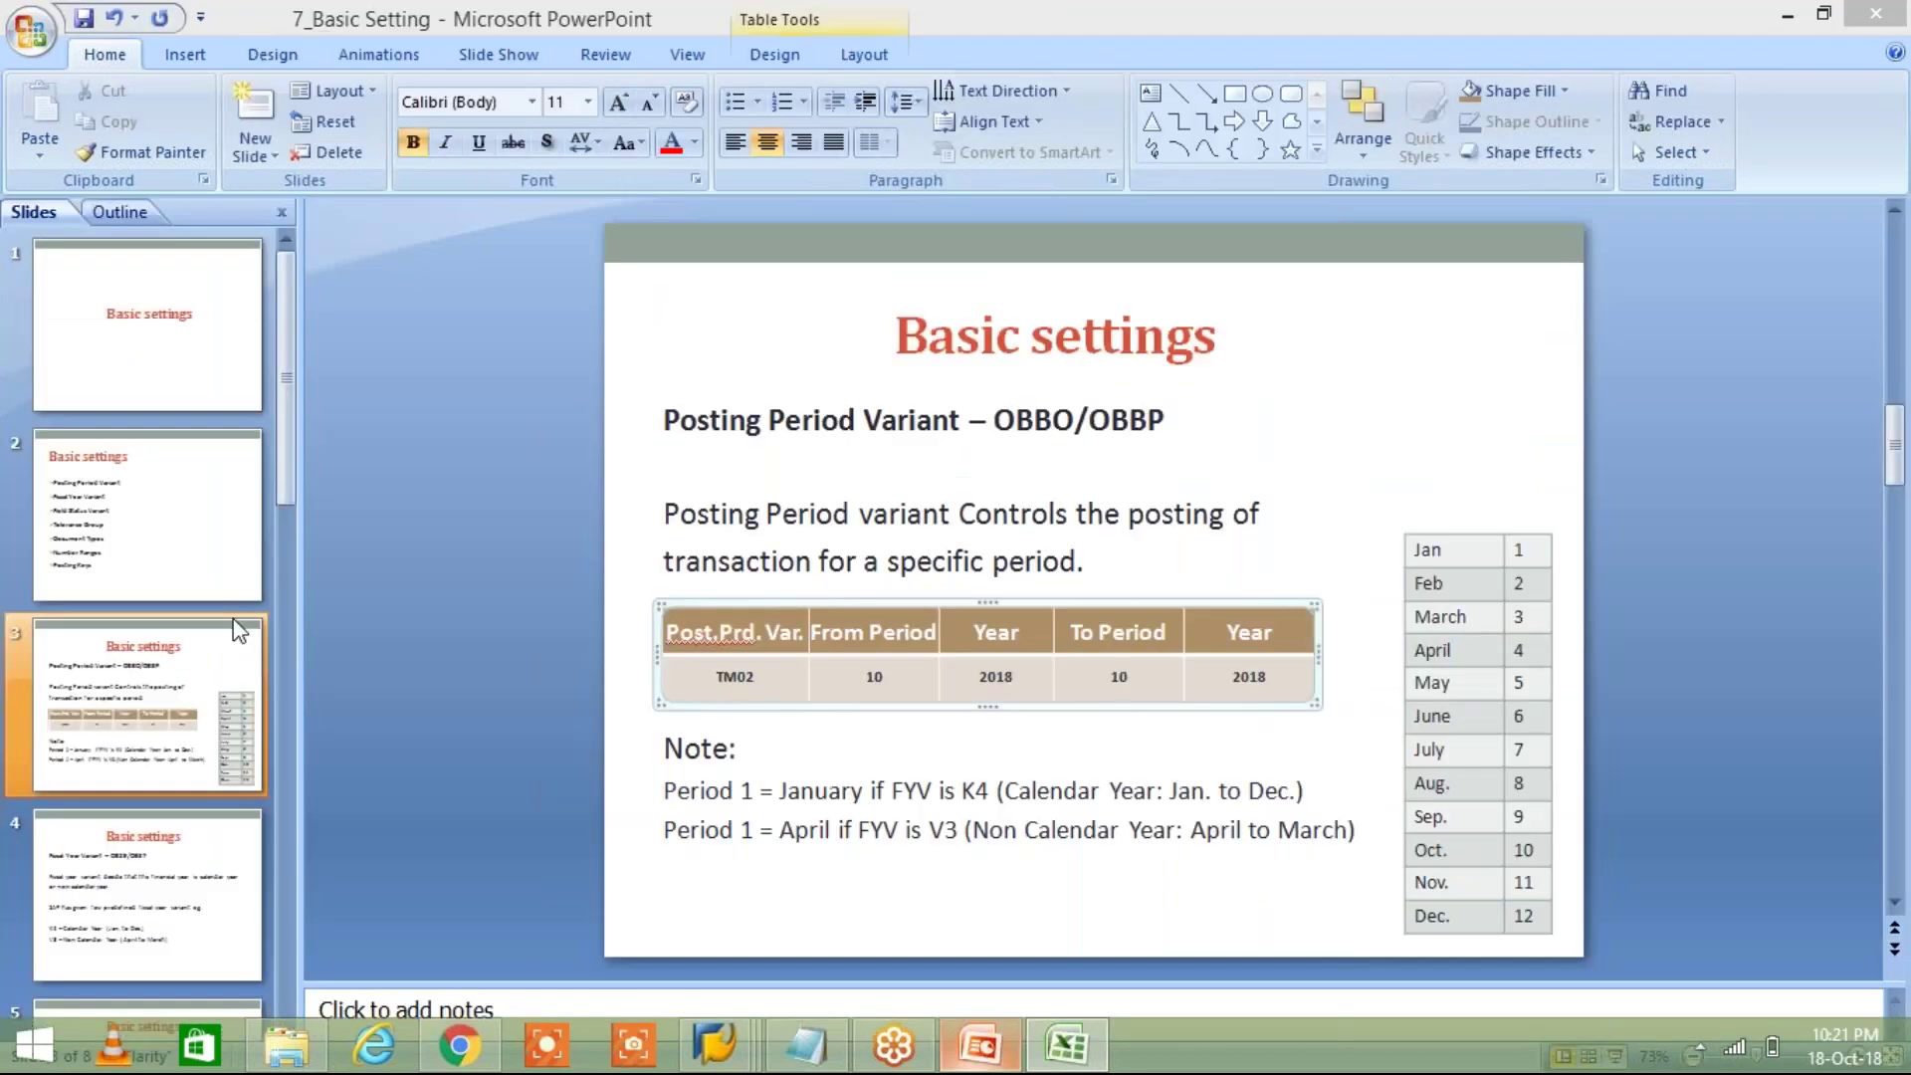
click(234, 587)
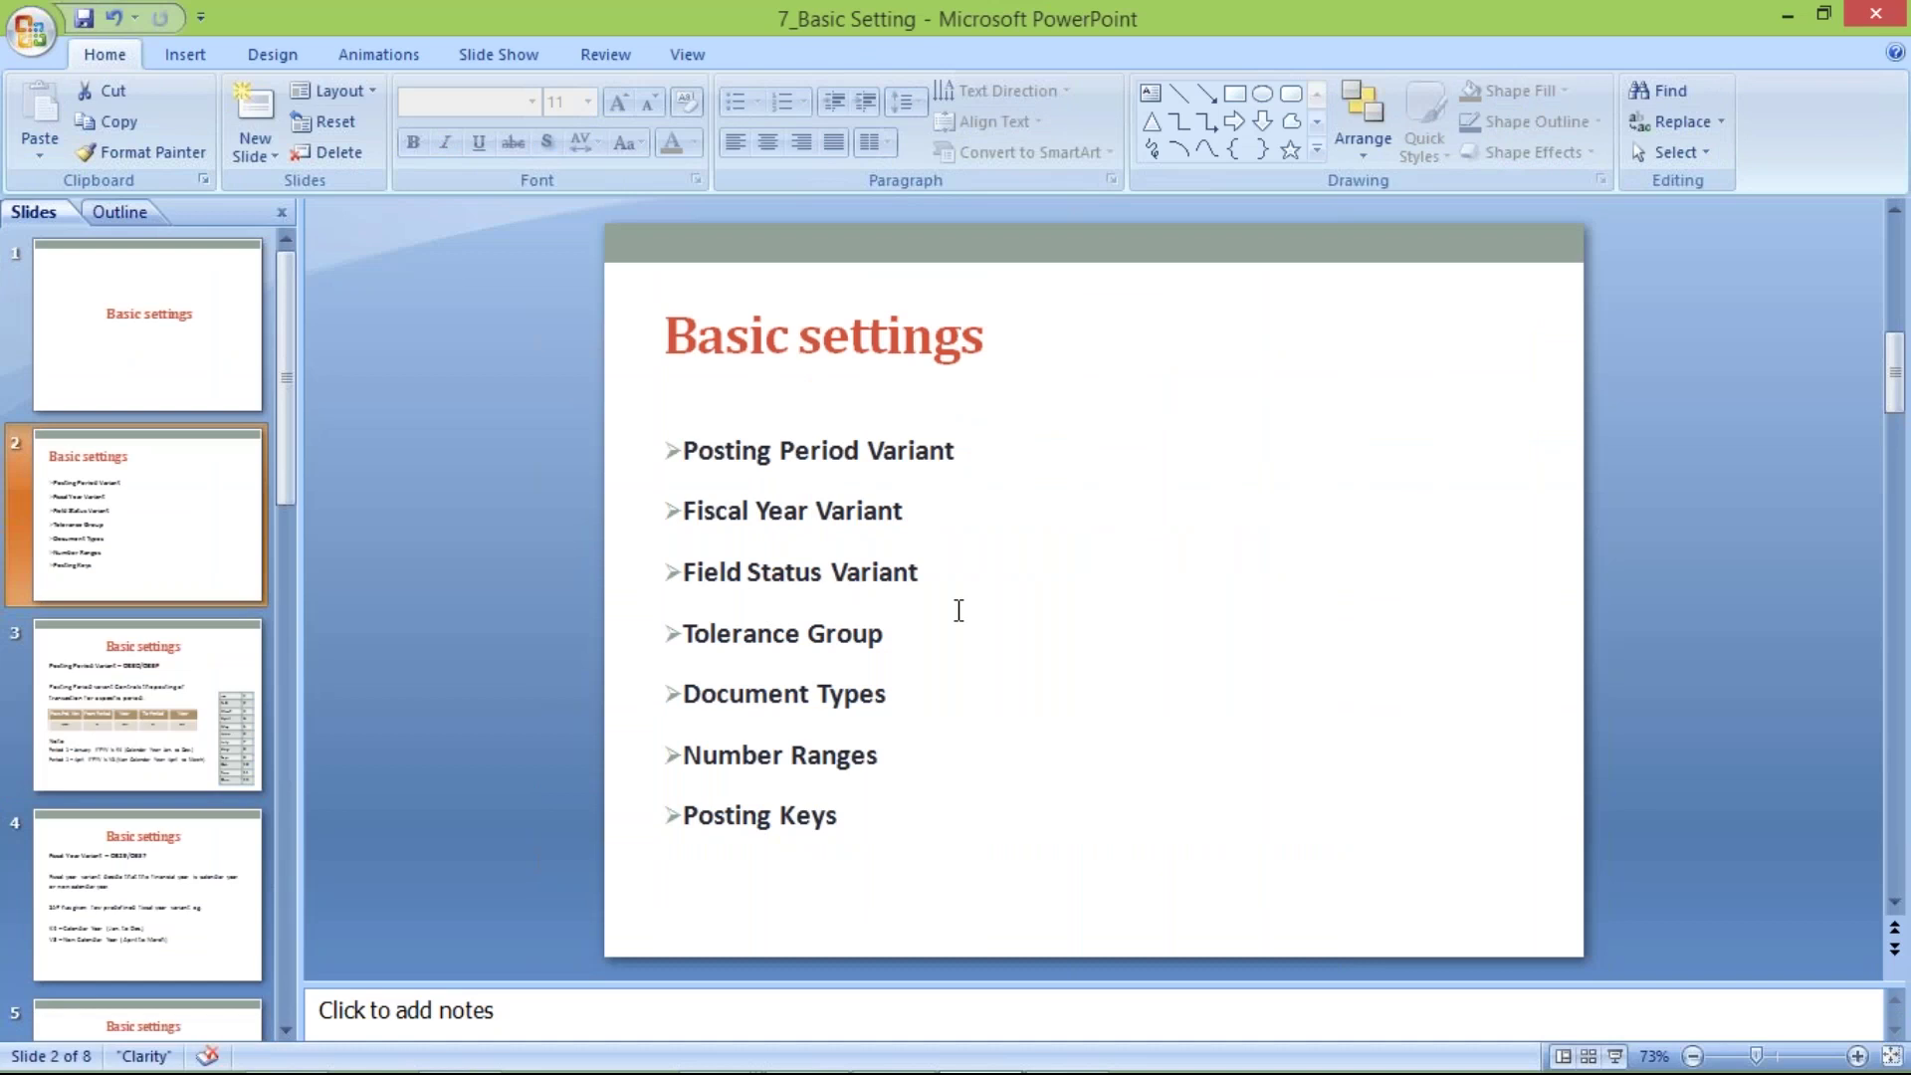
Switch to the SAP posting periods window and view the second period interval of variant TM02.
mouse_move(818, 1071)
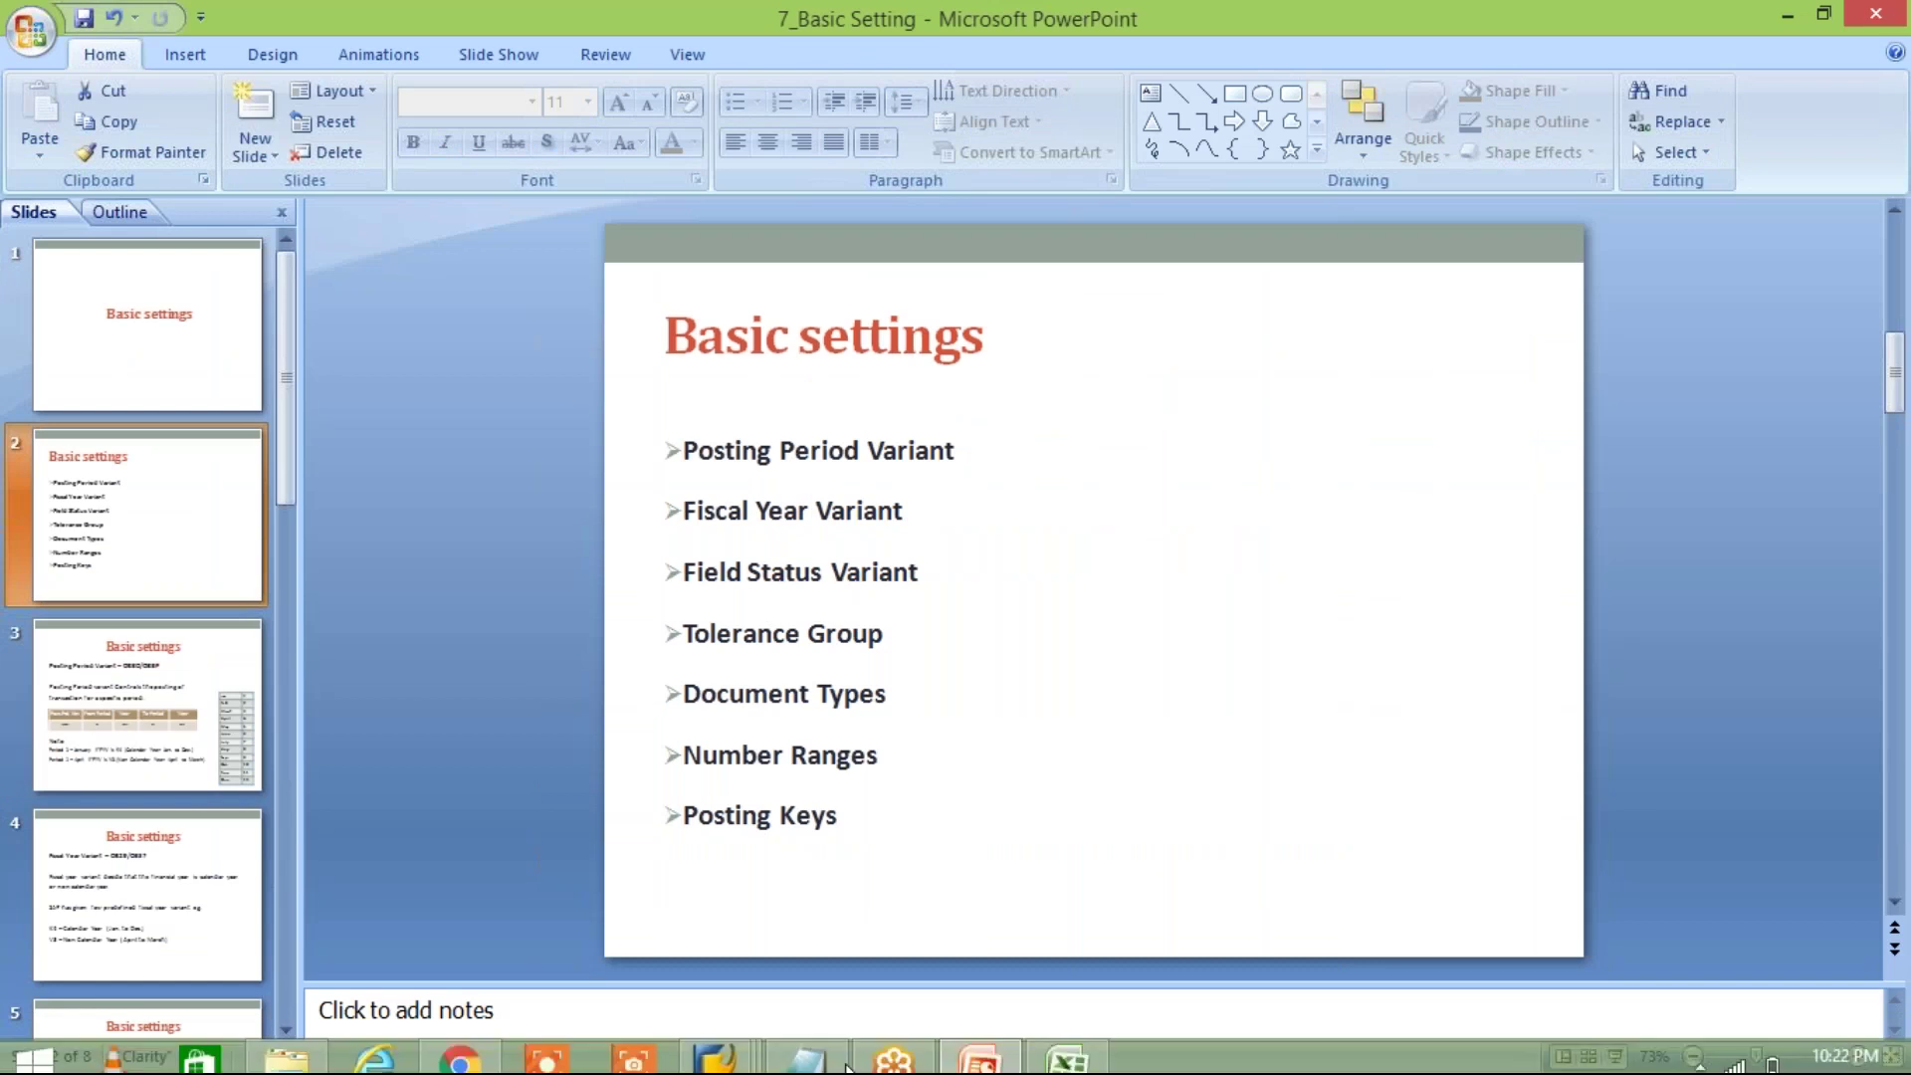
click(696, 1055)
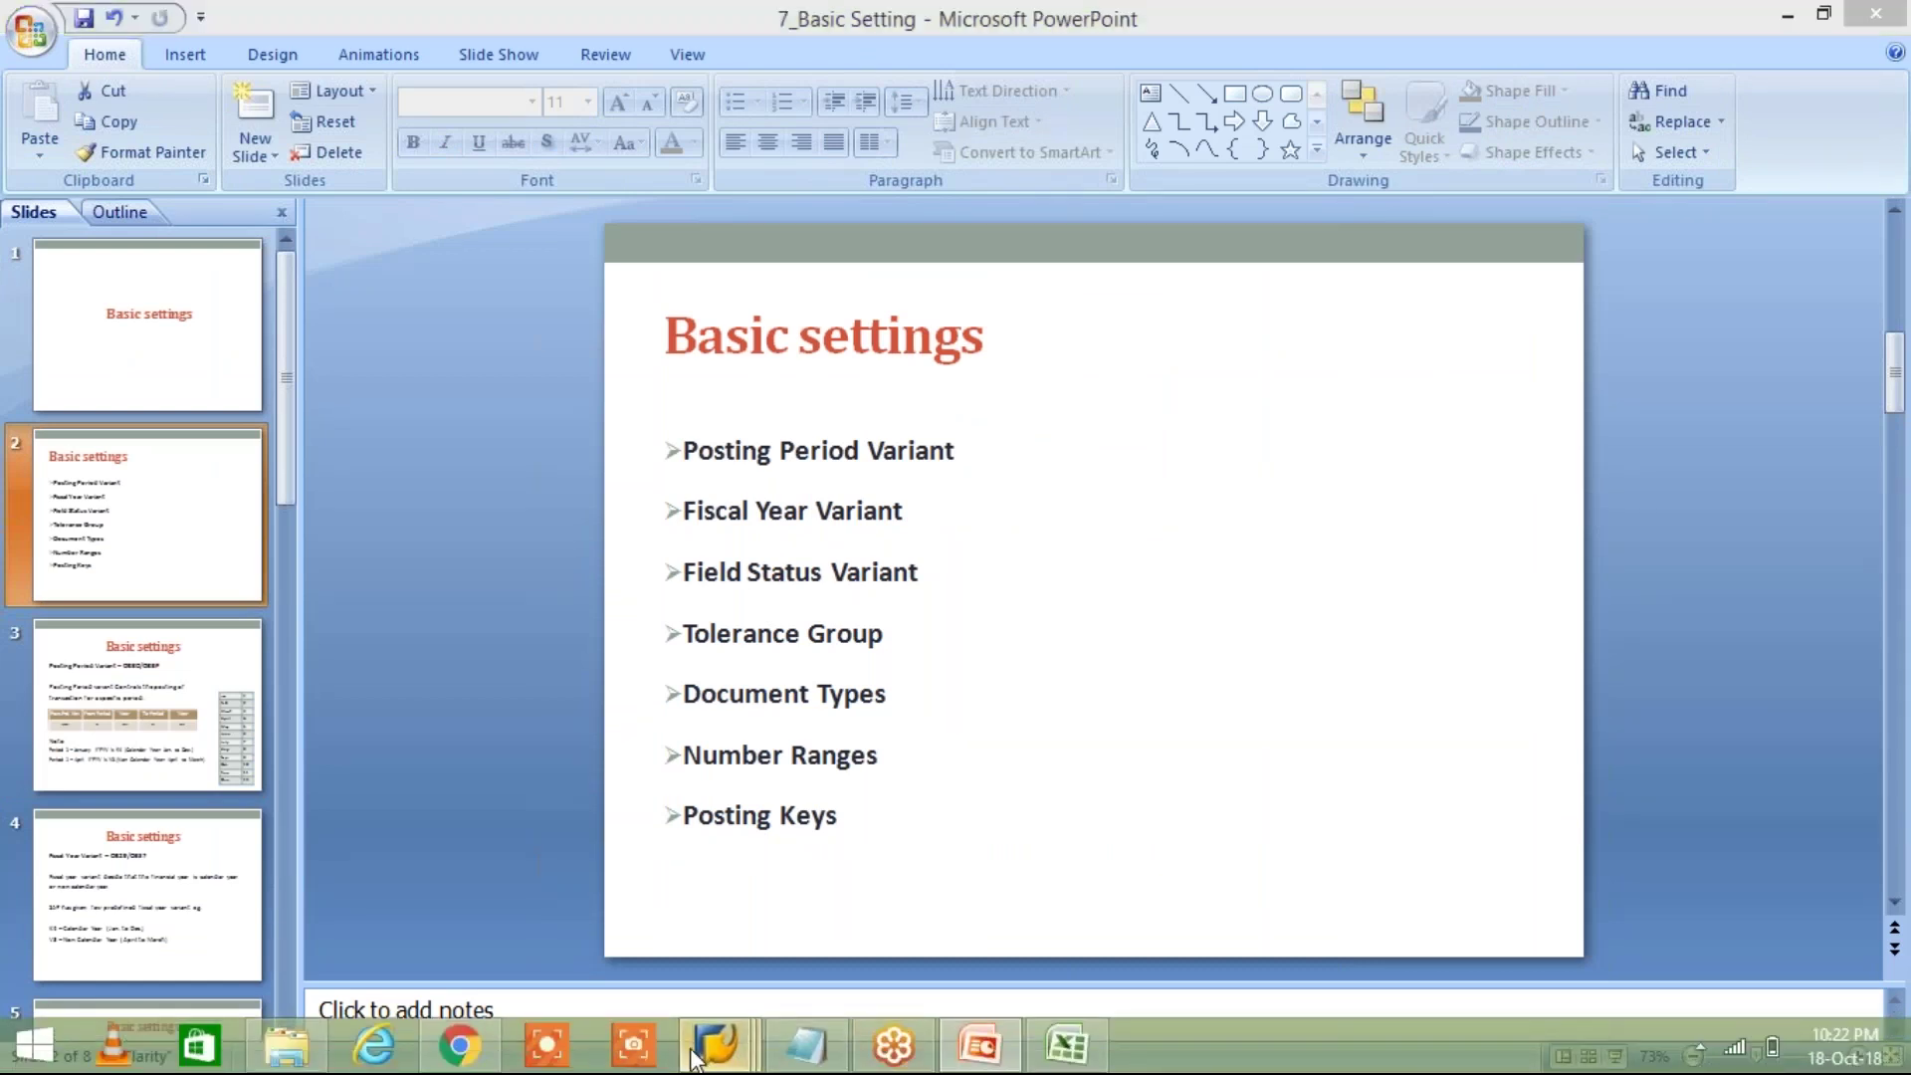
click(719, 896)
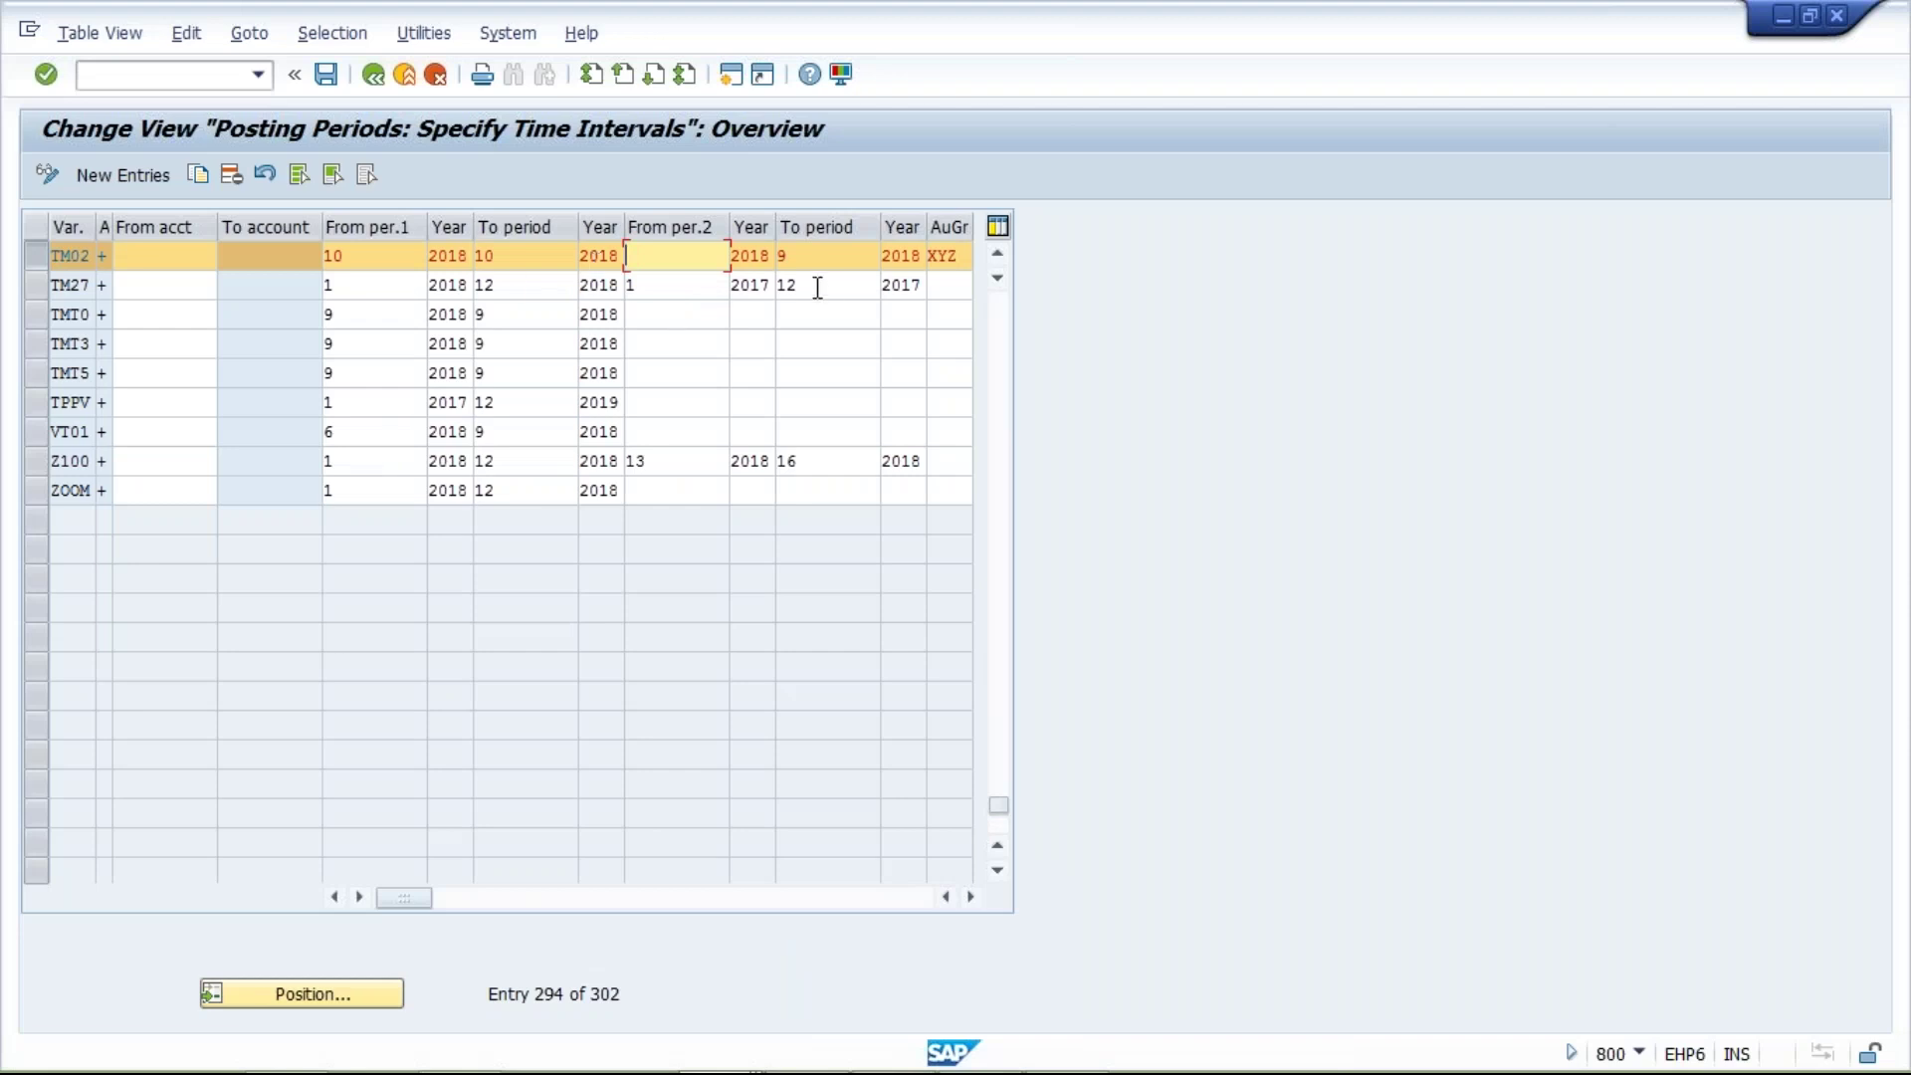
click(763, 257)
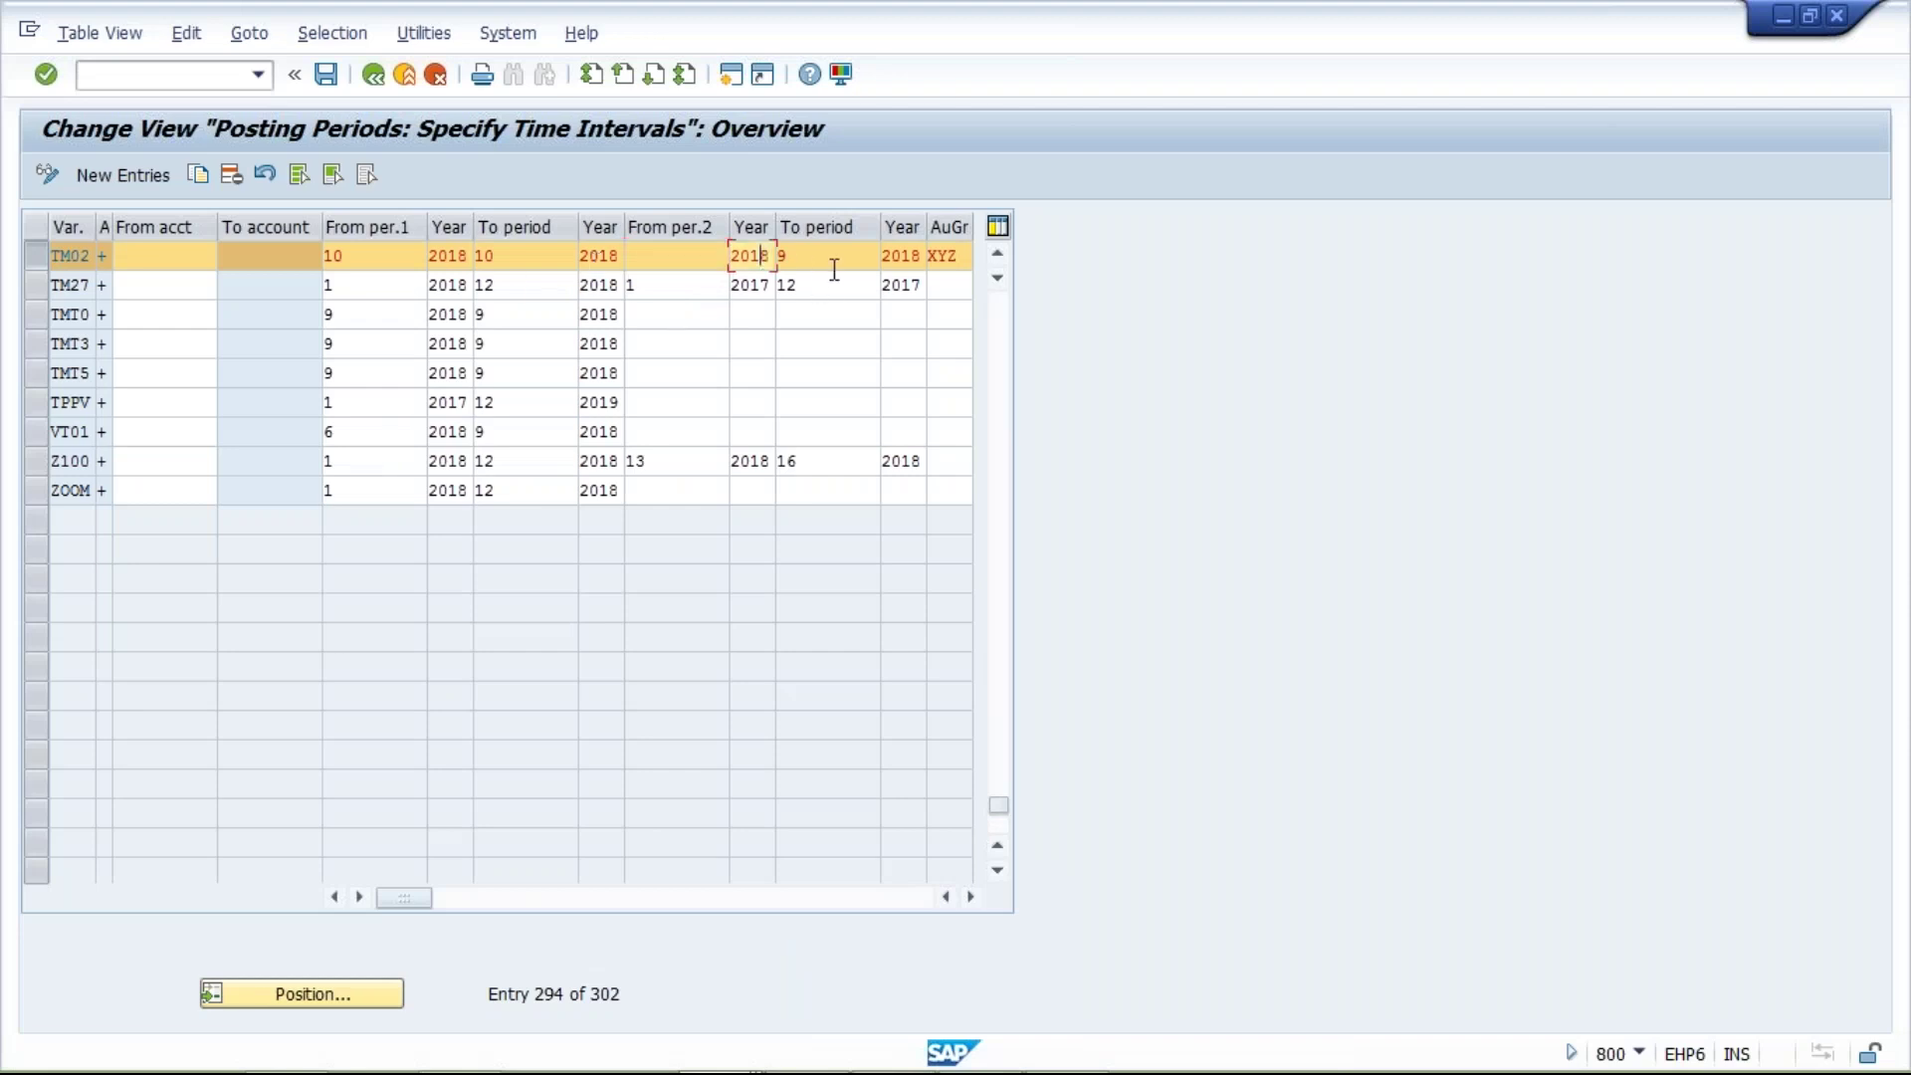
click(732, 75)
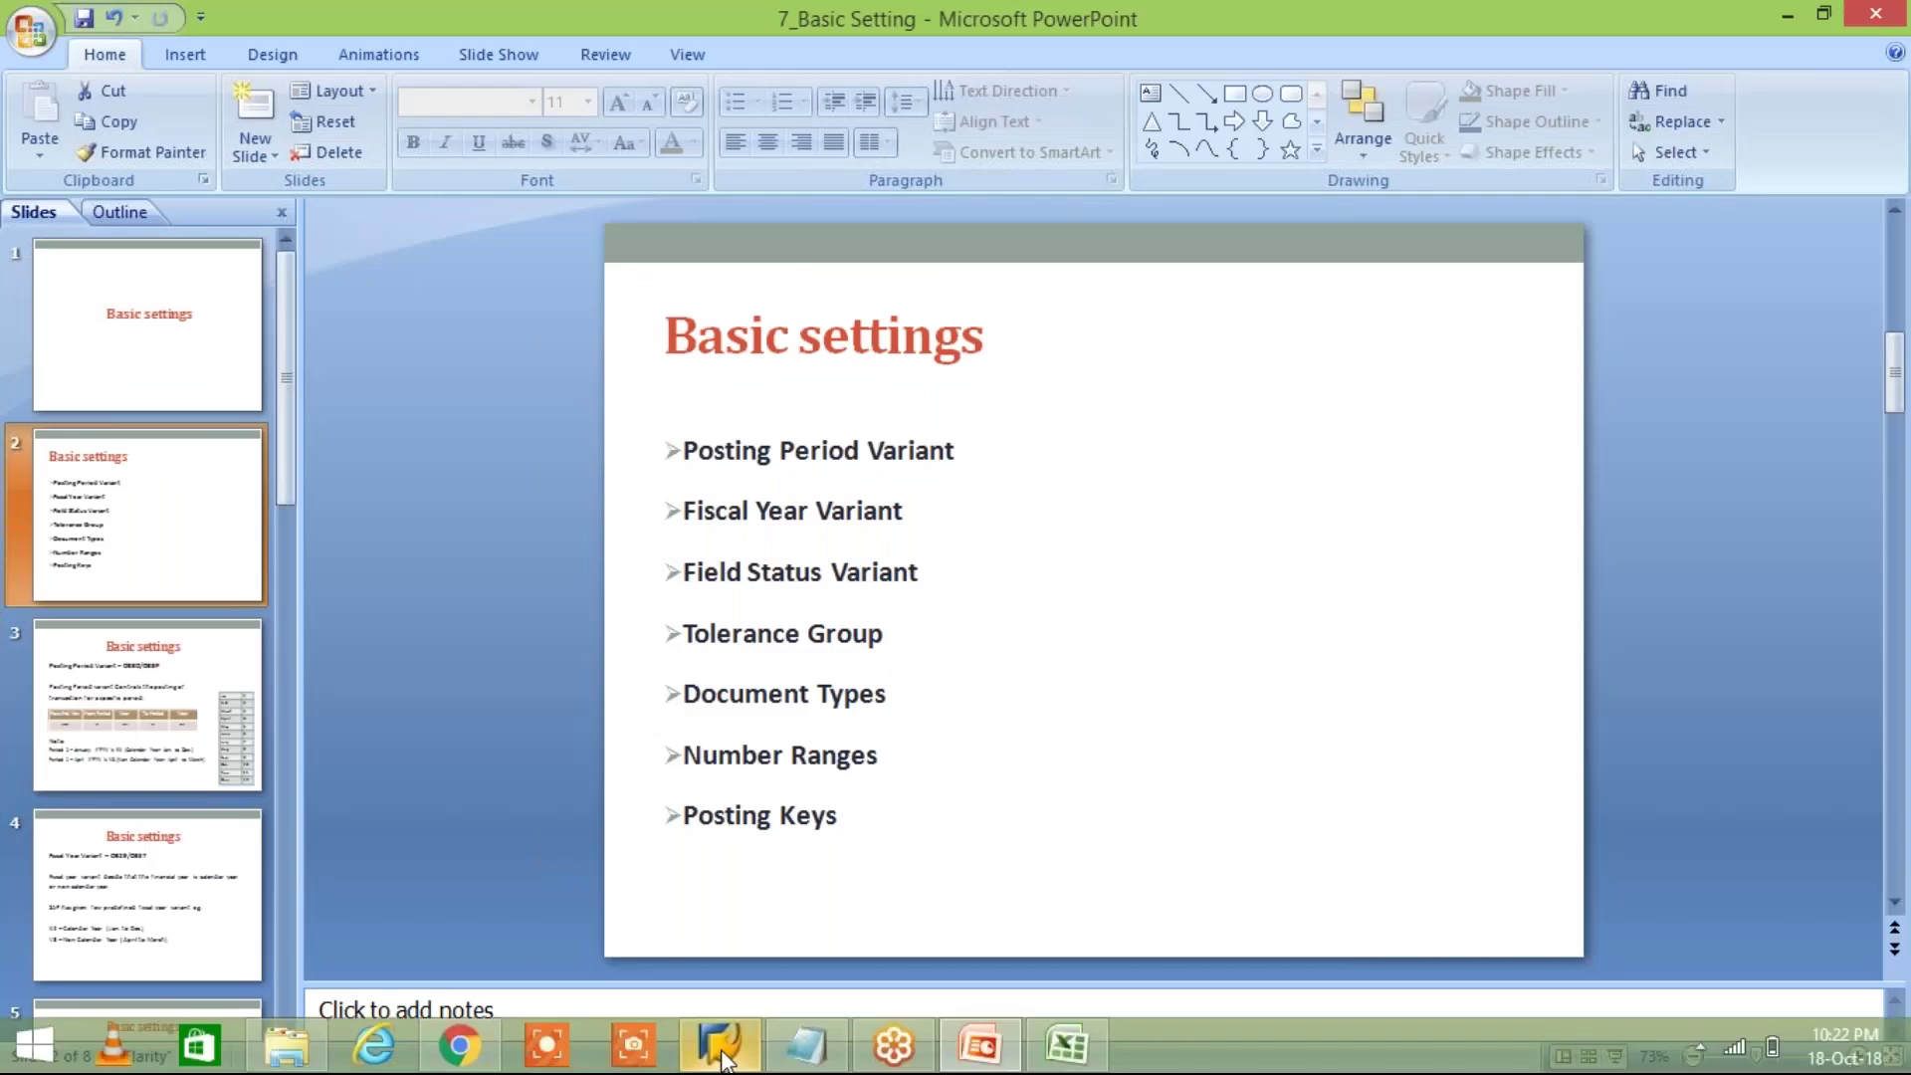
Log on to SAP client 800 with the user name and account password, continuing with this logon and ending any other logons.
click(720, 1047)
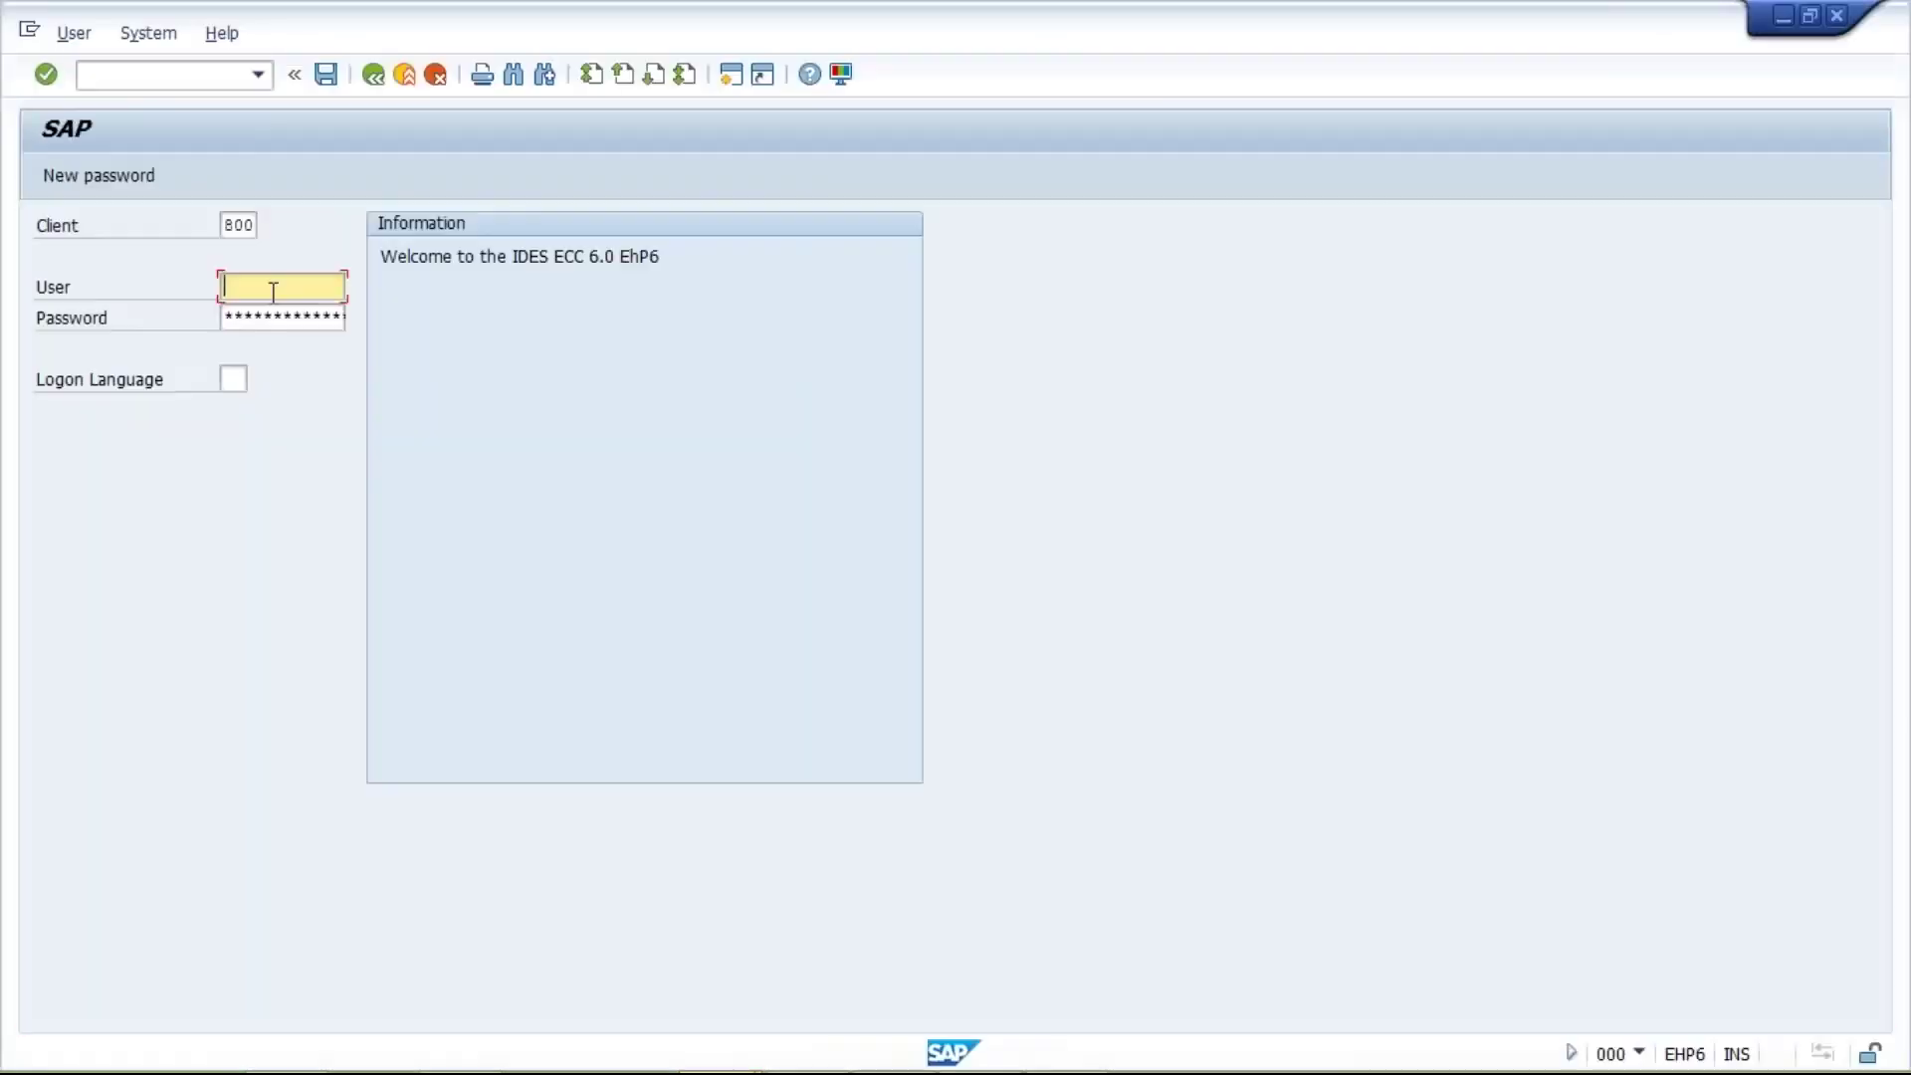
click(273, 289)
key(Down)
key(Return)
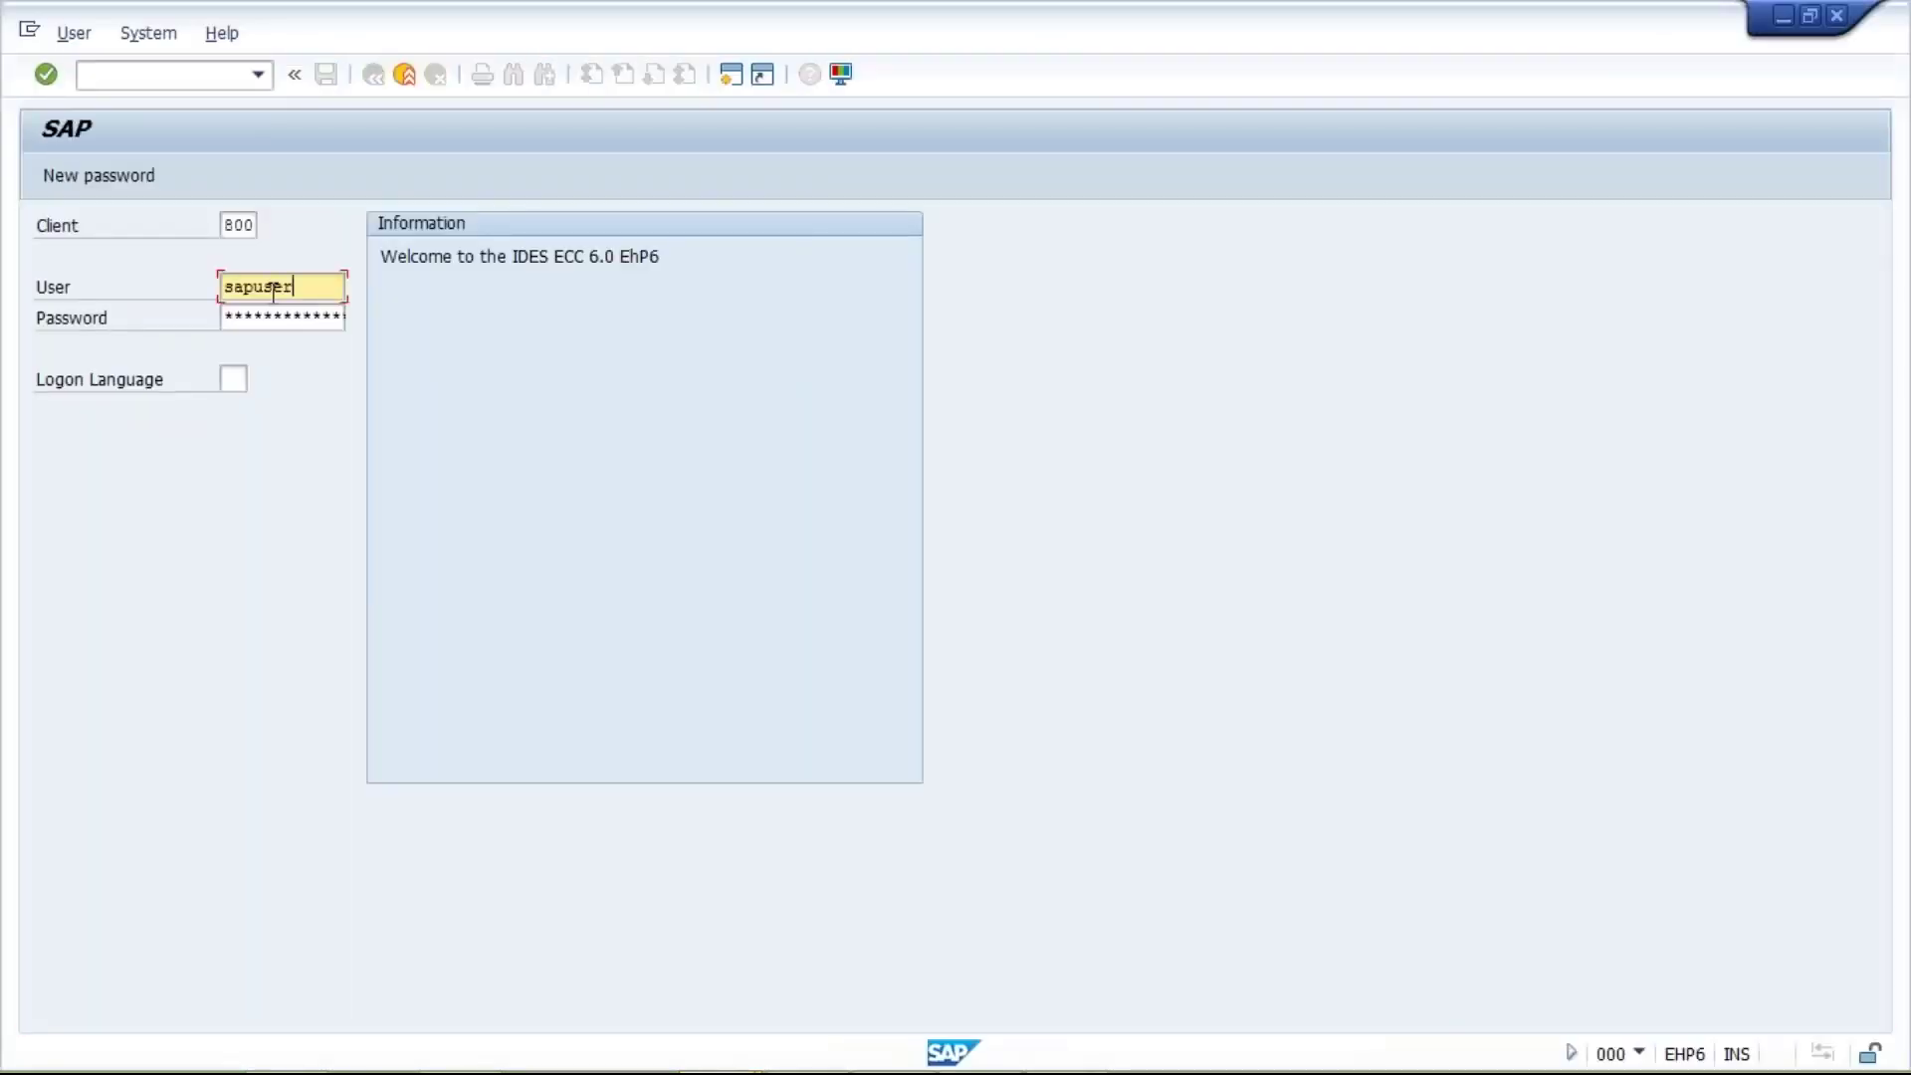
key(Tab)
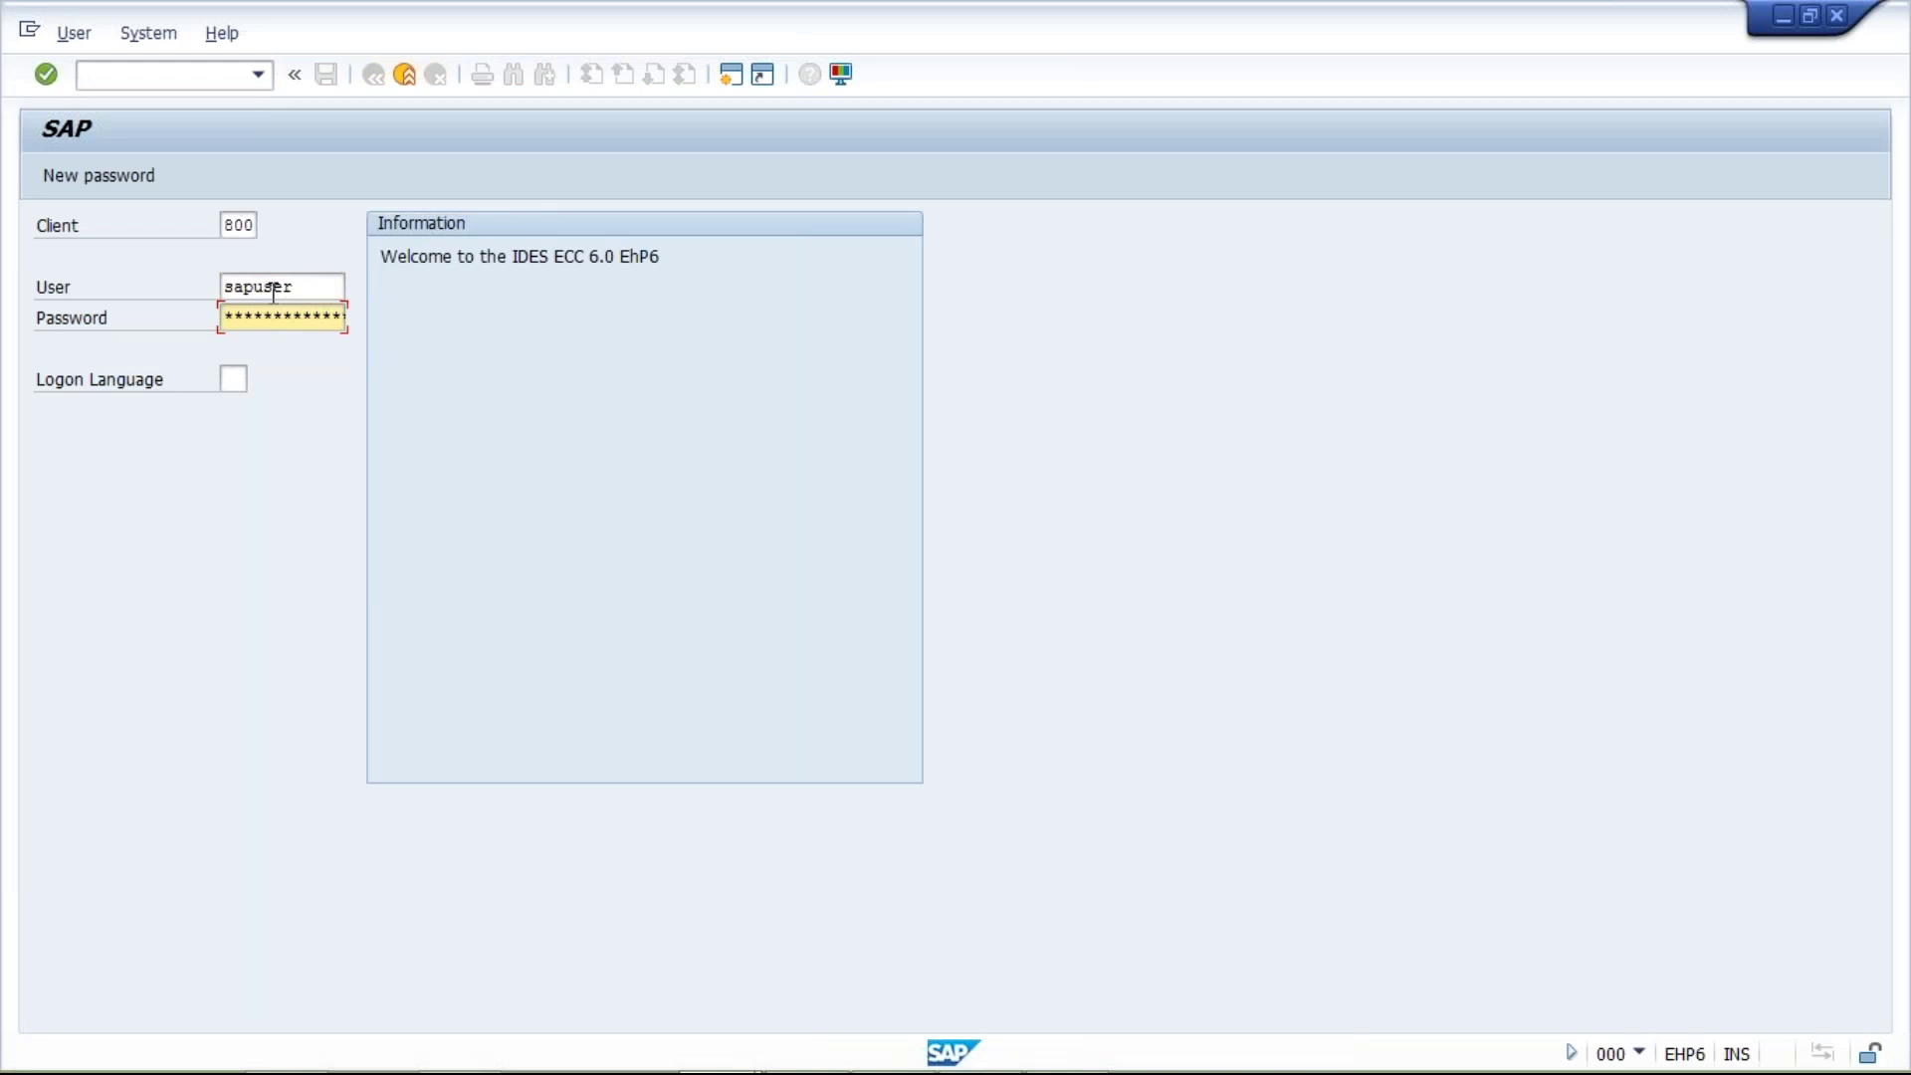
text(********)
key(Return)
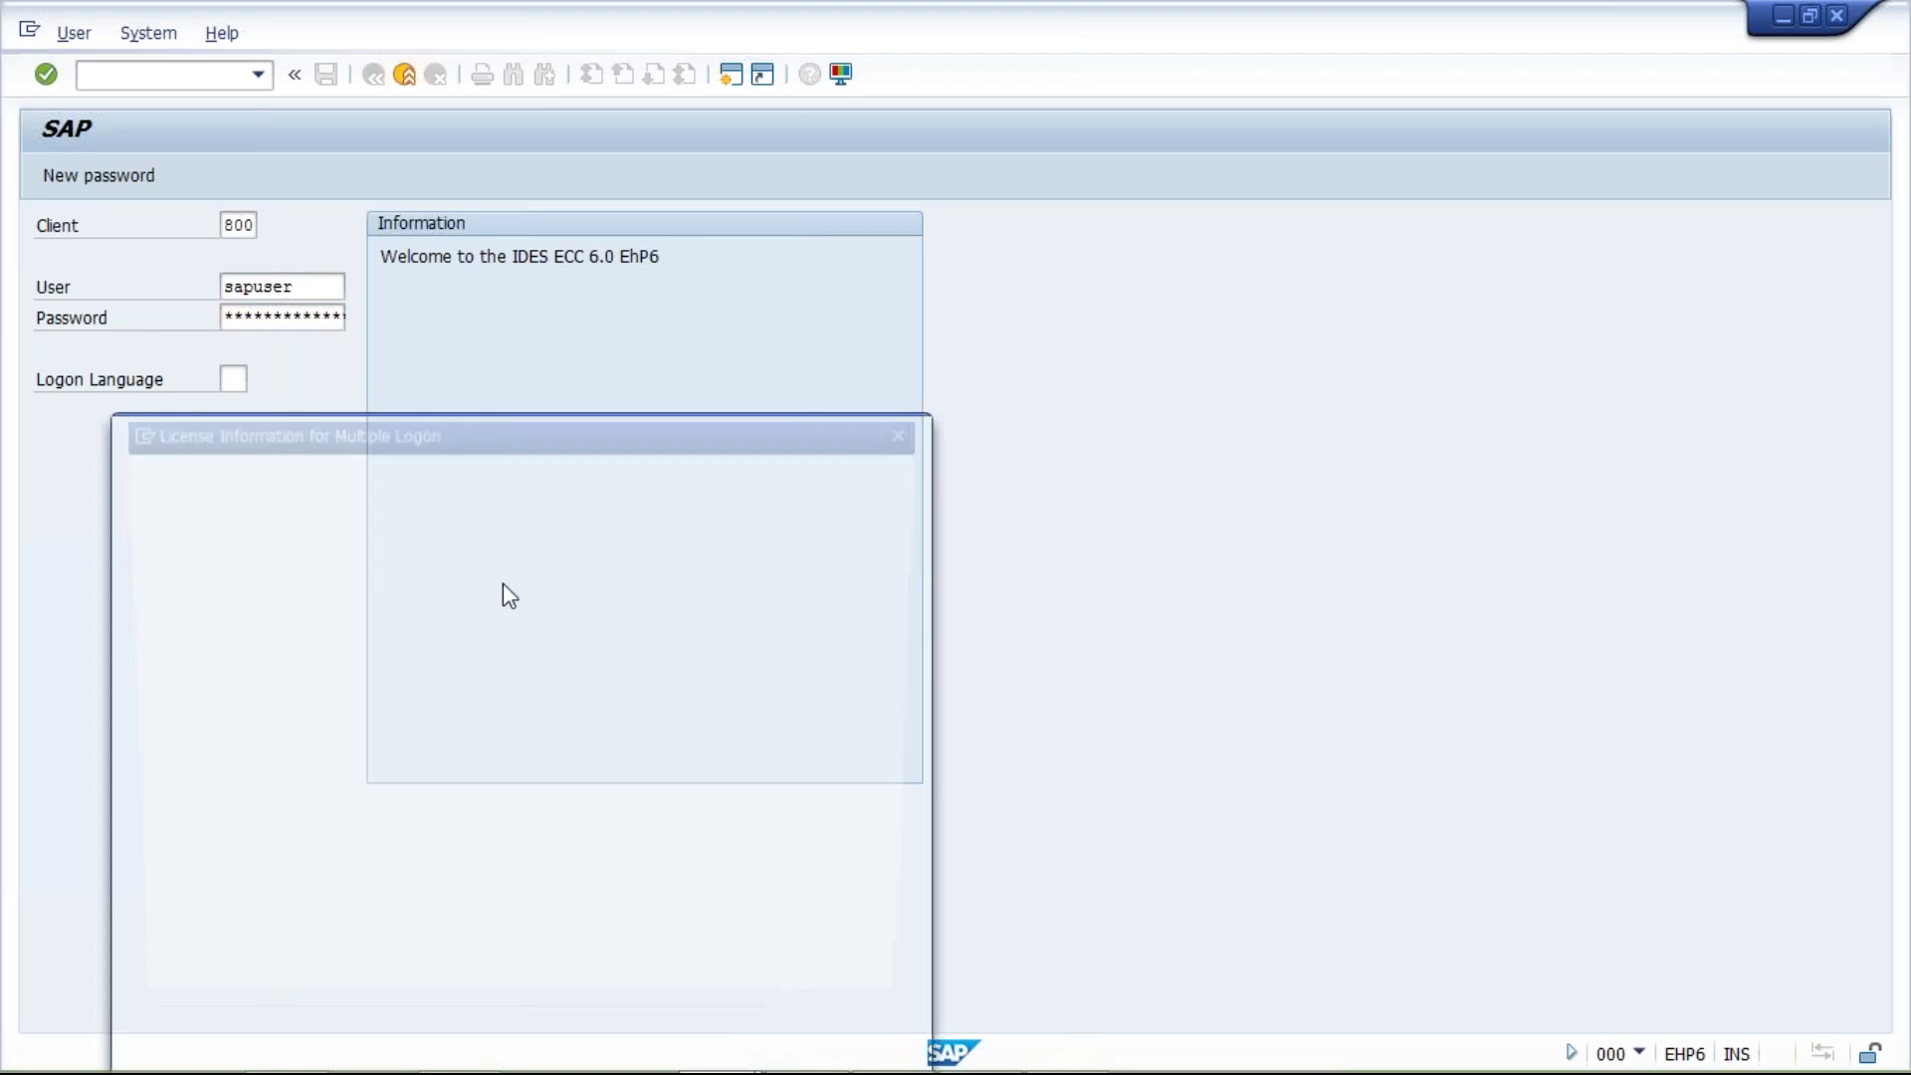
click(382, 752)
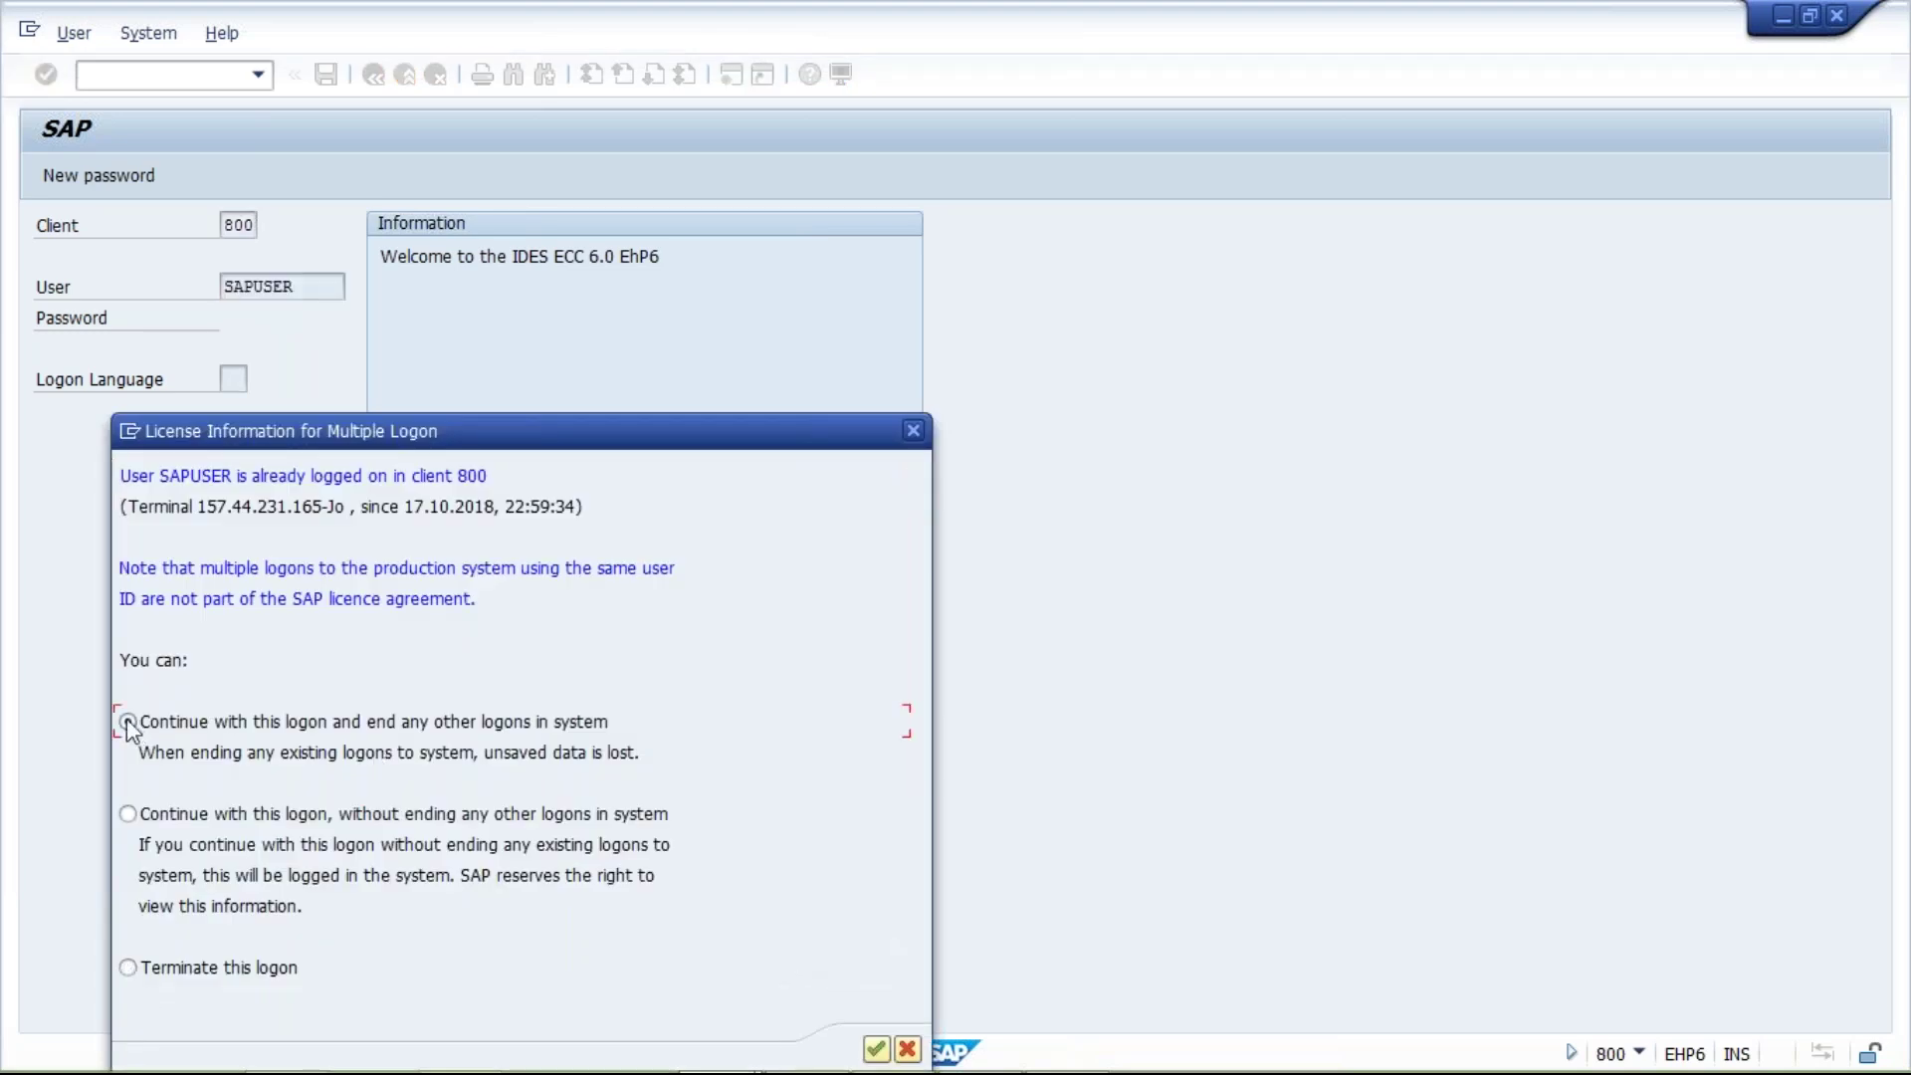
key(Return)
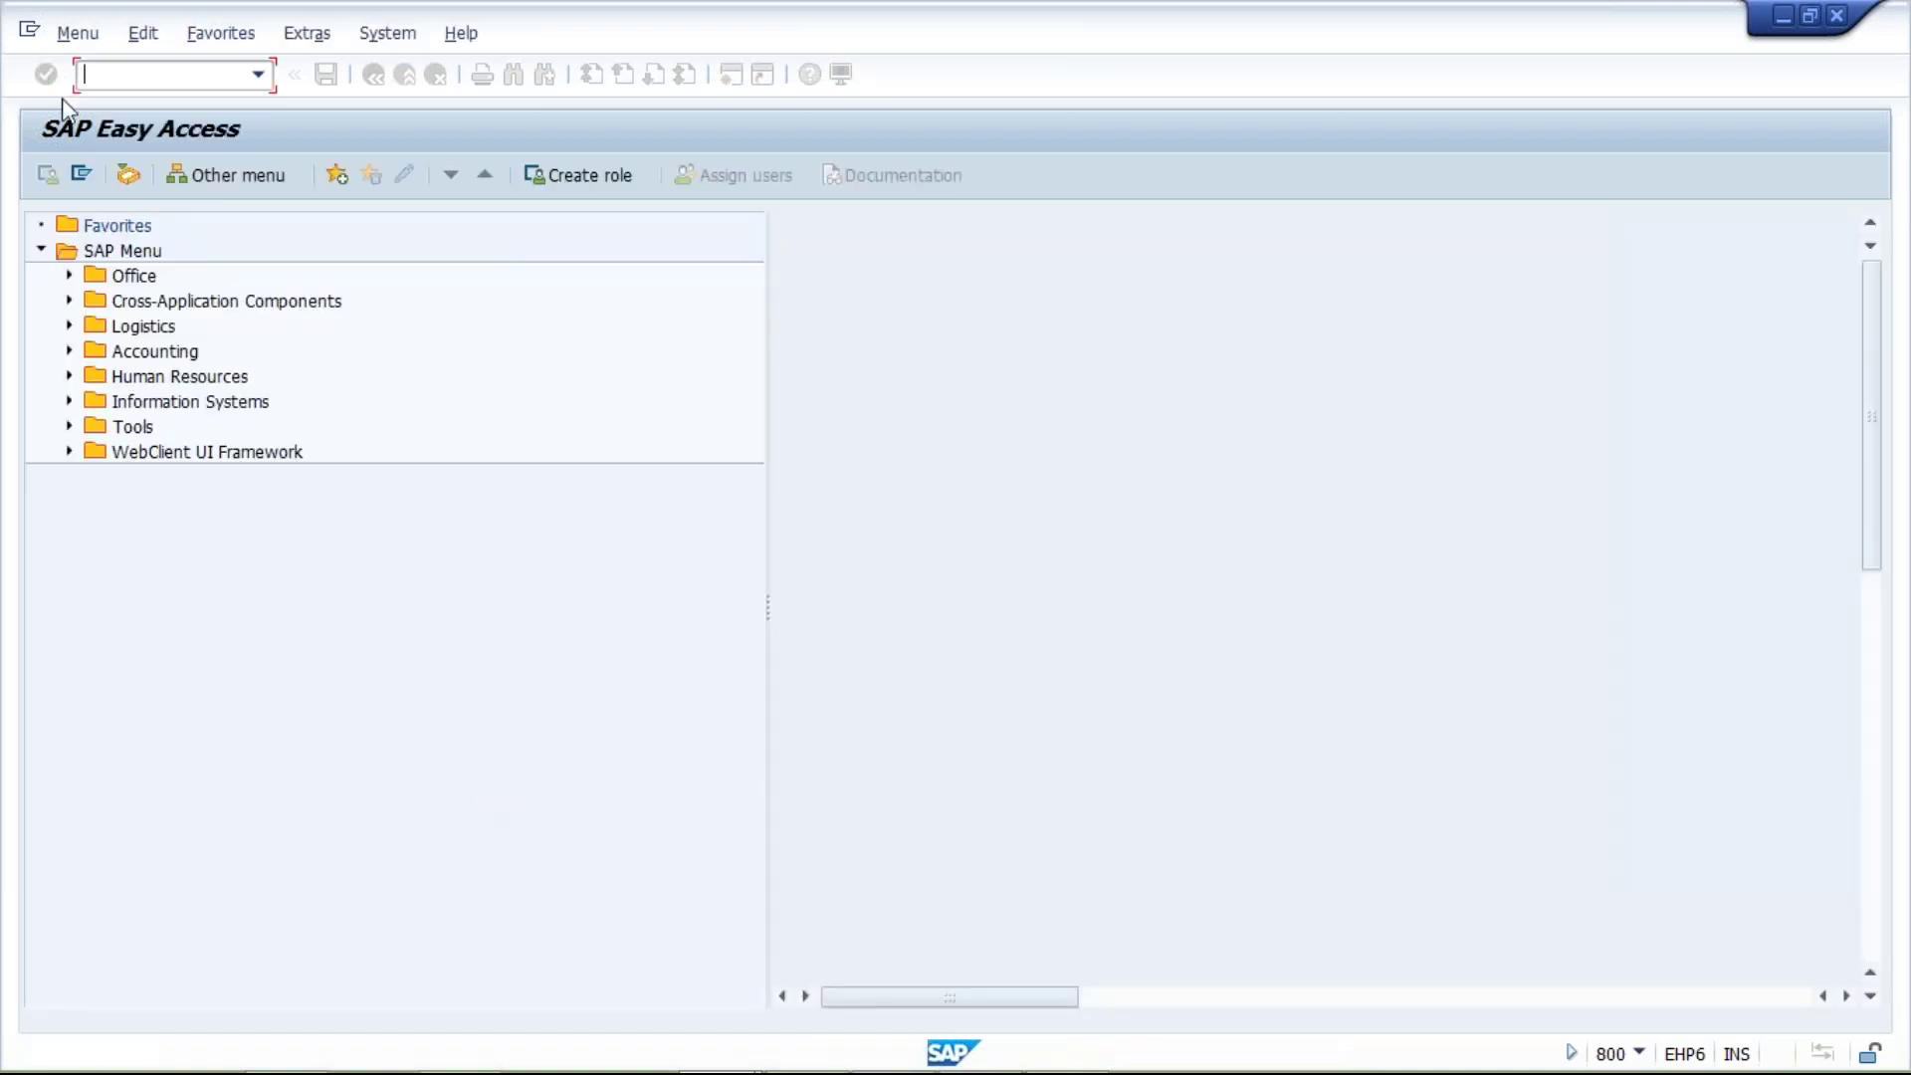
Open the posting periods overview with transaction /NOB52 and position the list at variant TM02.
click(257, 75)
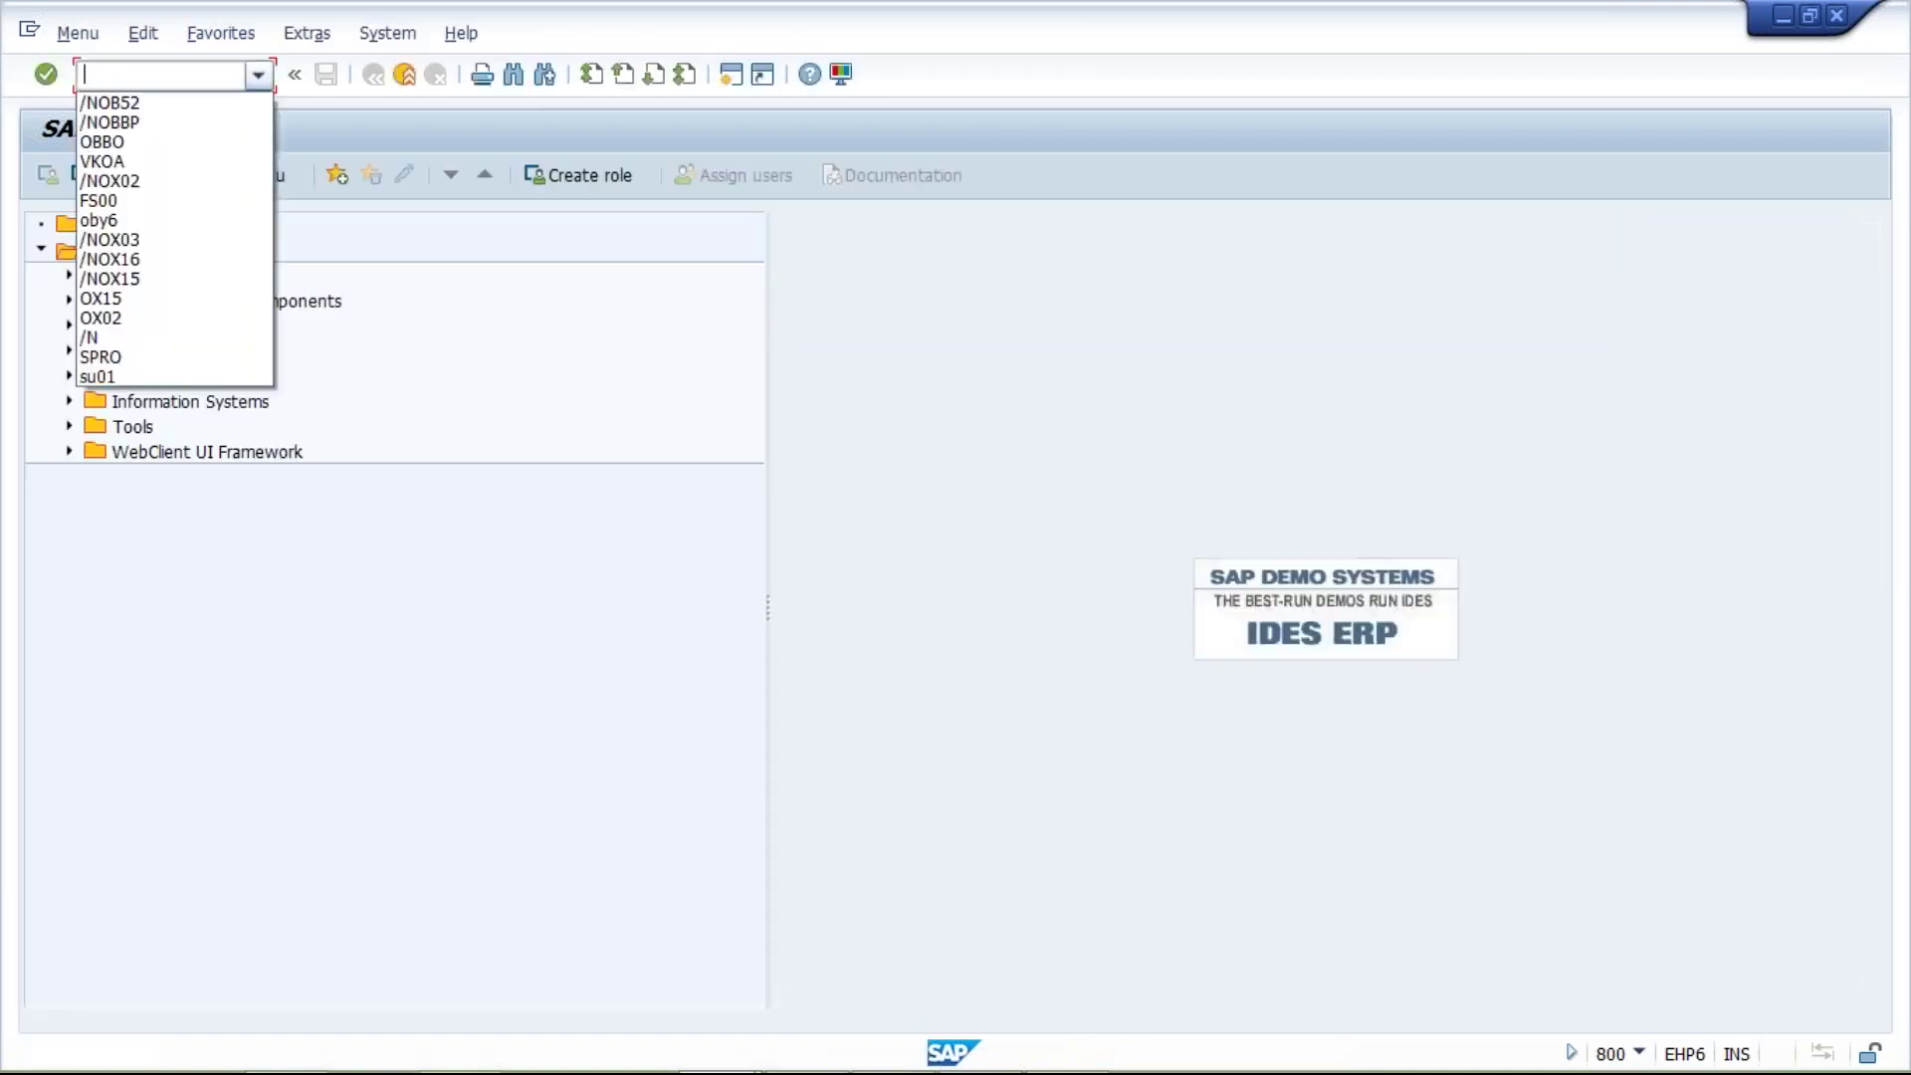
click(239, 103)
key(Return)
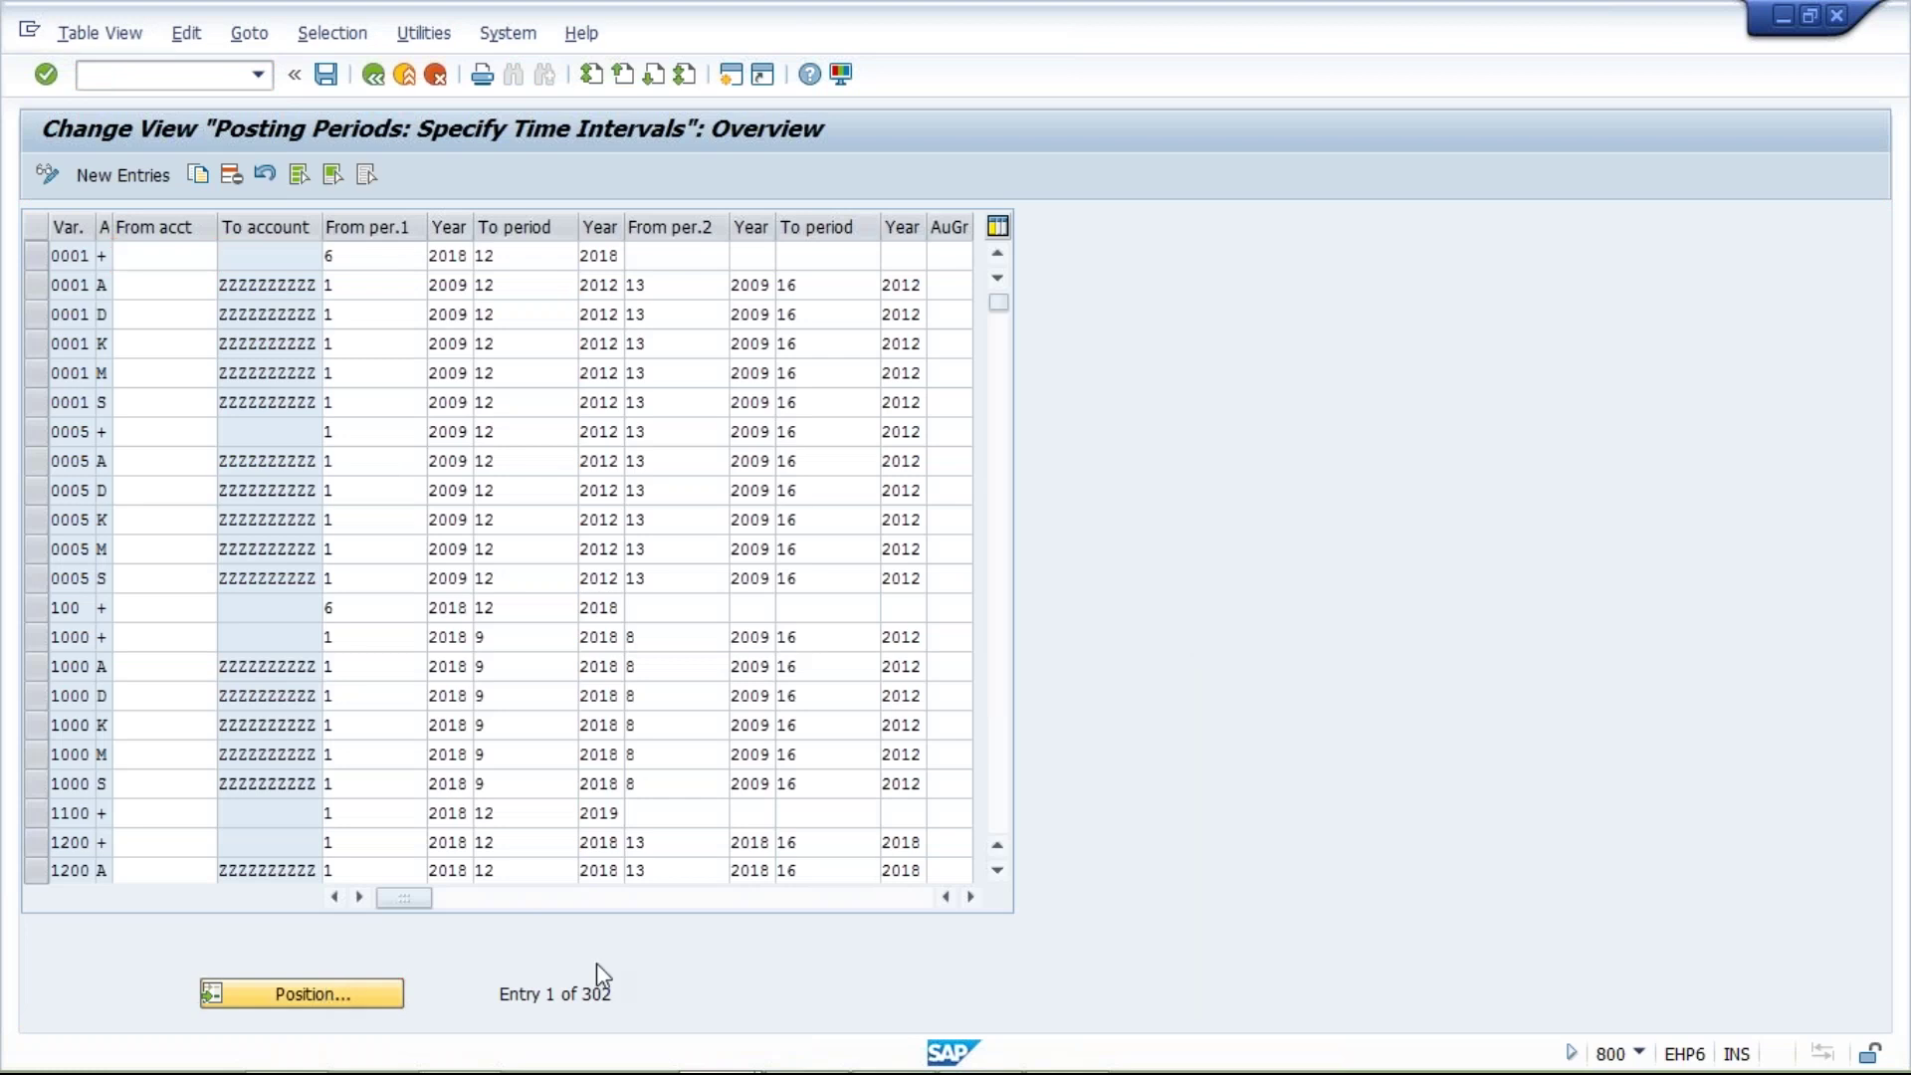
text(tm02)
key(Return)
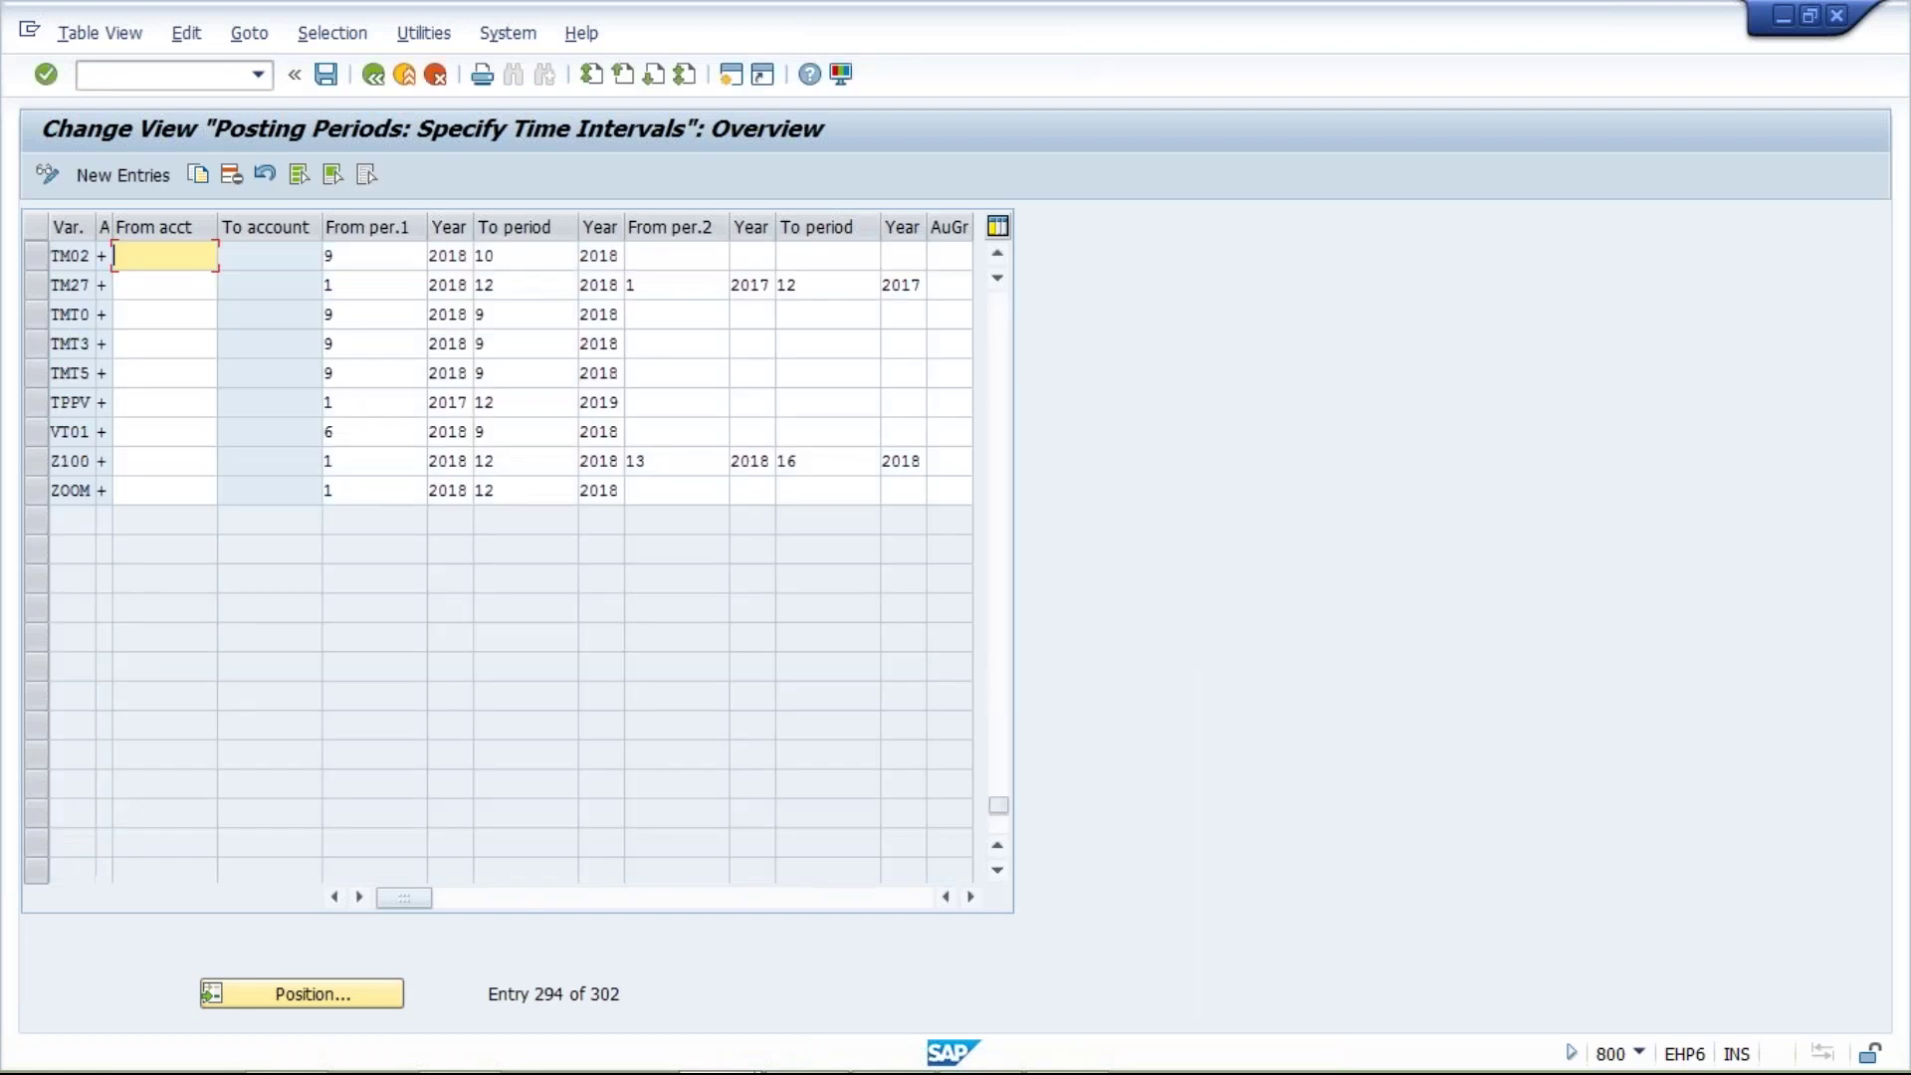
Set the From per.1 value of variant TM02 to 10 and save the entry.
double_click(371, 256)
text(10)
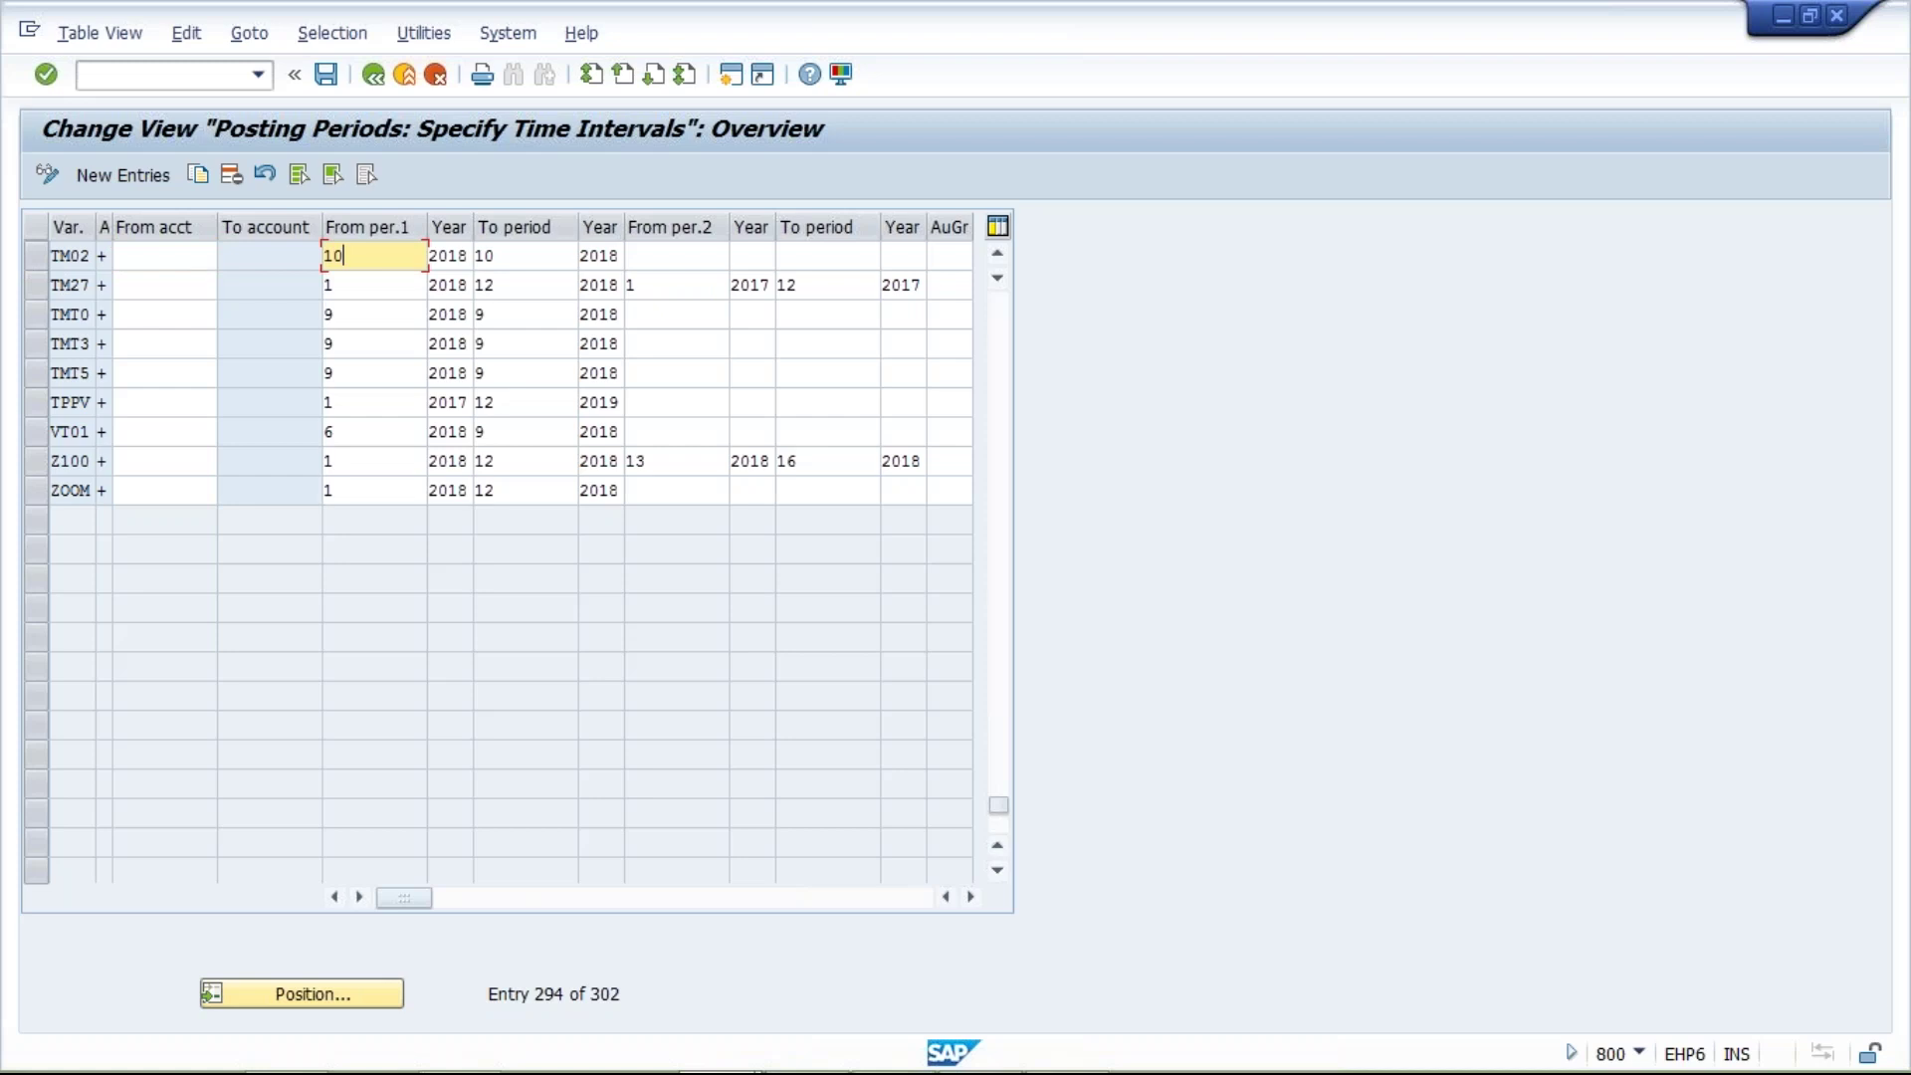
key(ctrl+s)
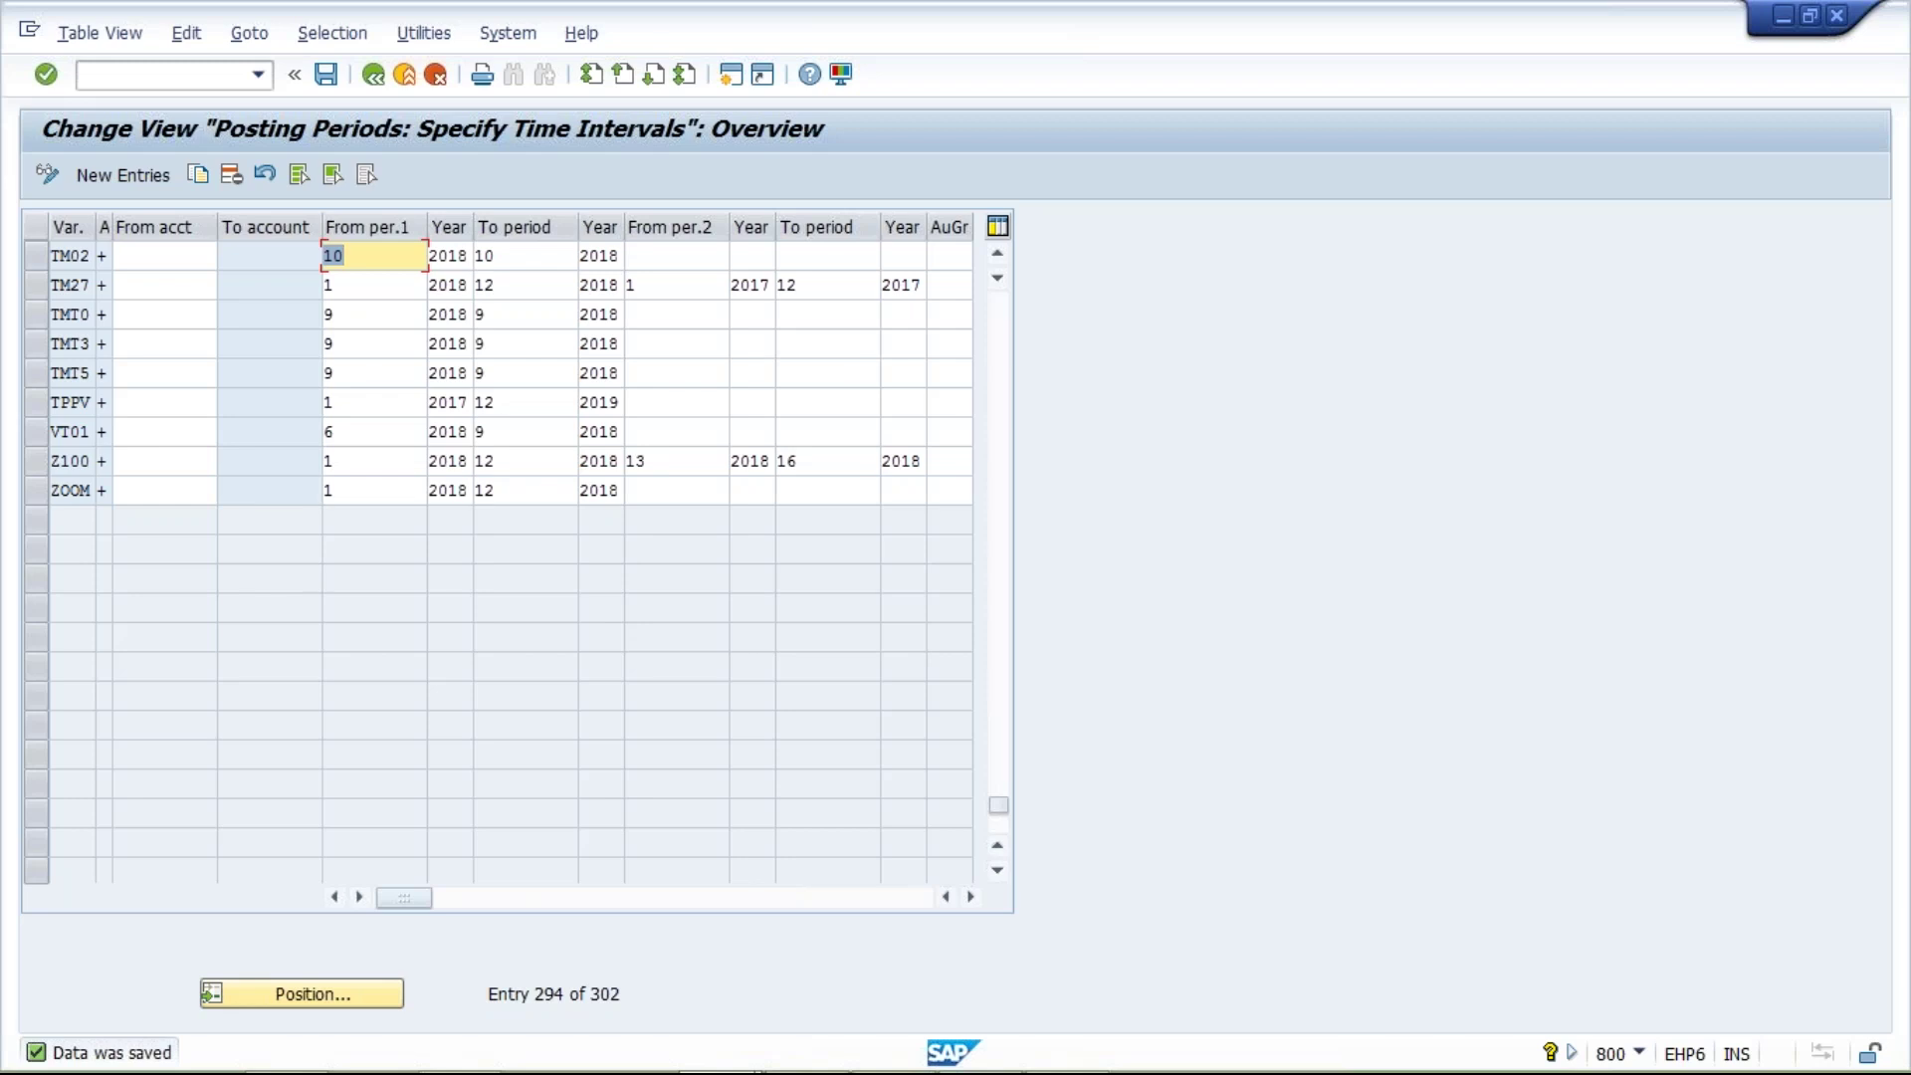
Review the from and to period fields of both intervals in the TM02 row.
click(361, 262)
click(497, 256)
click(366, 256)
drag(531, 256, 376, 263)
click(376, 262)
click(509, 257)
click(693, 261)
click(806, 261)
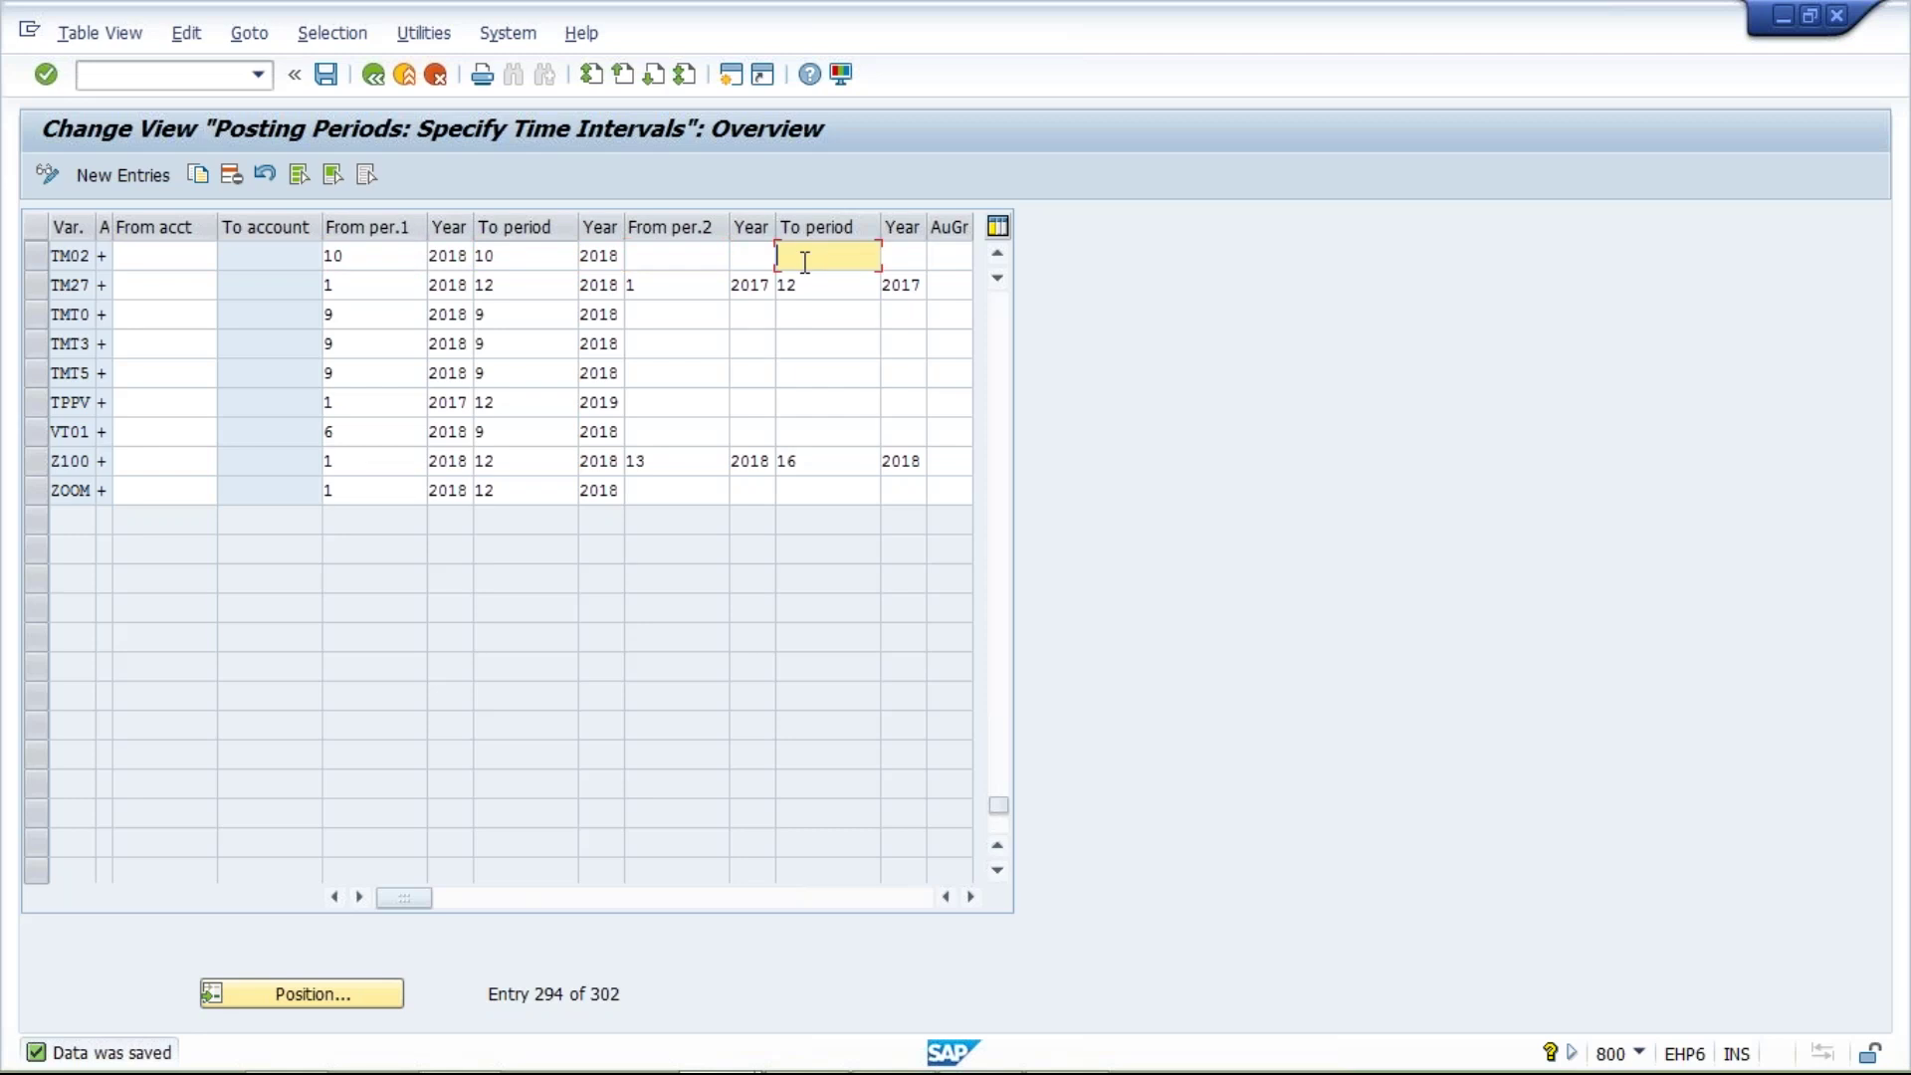
Fill in the second interval of variant TM02 from period 9, year 2018, to period 9, year 2018.
click(674, 260)
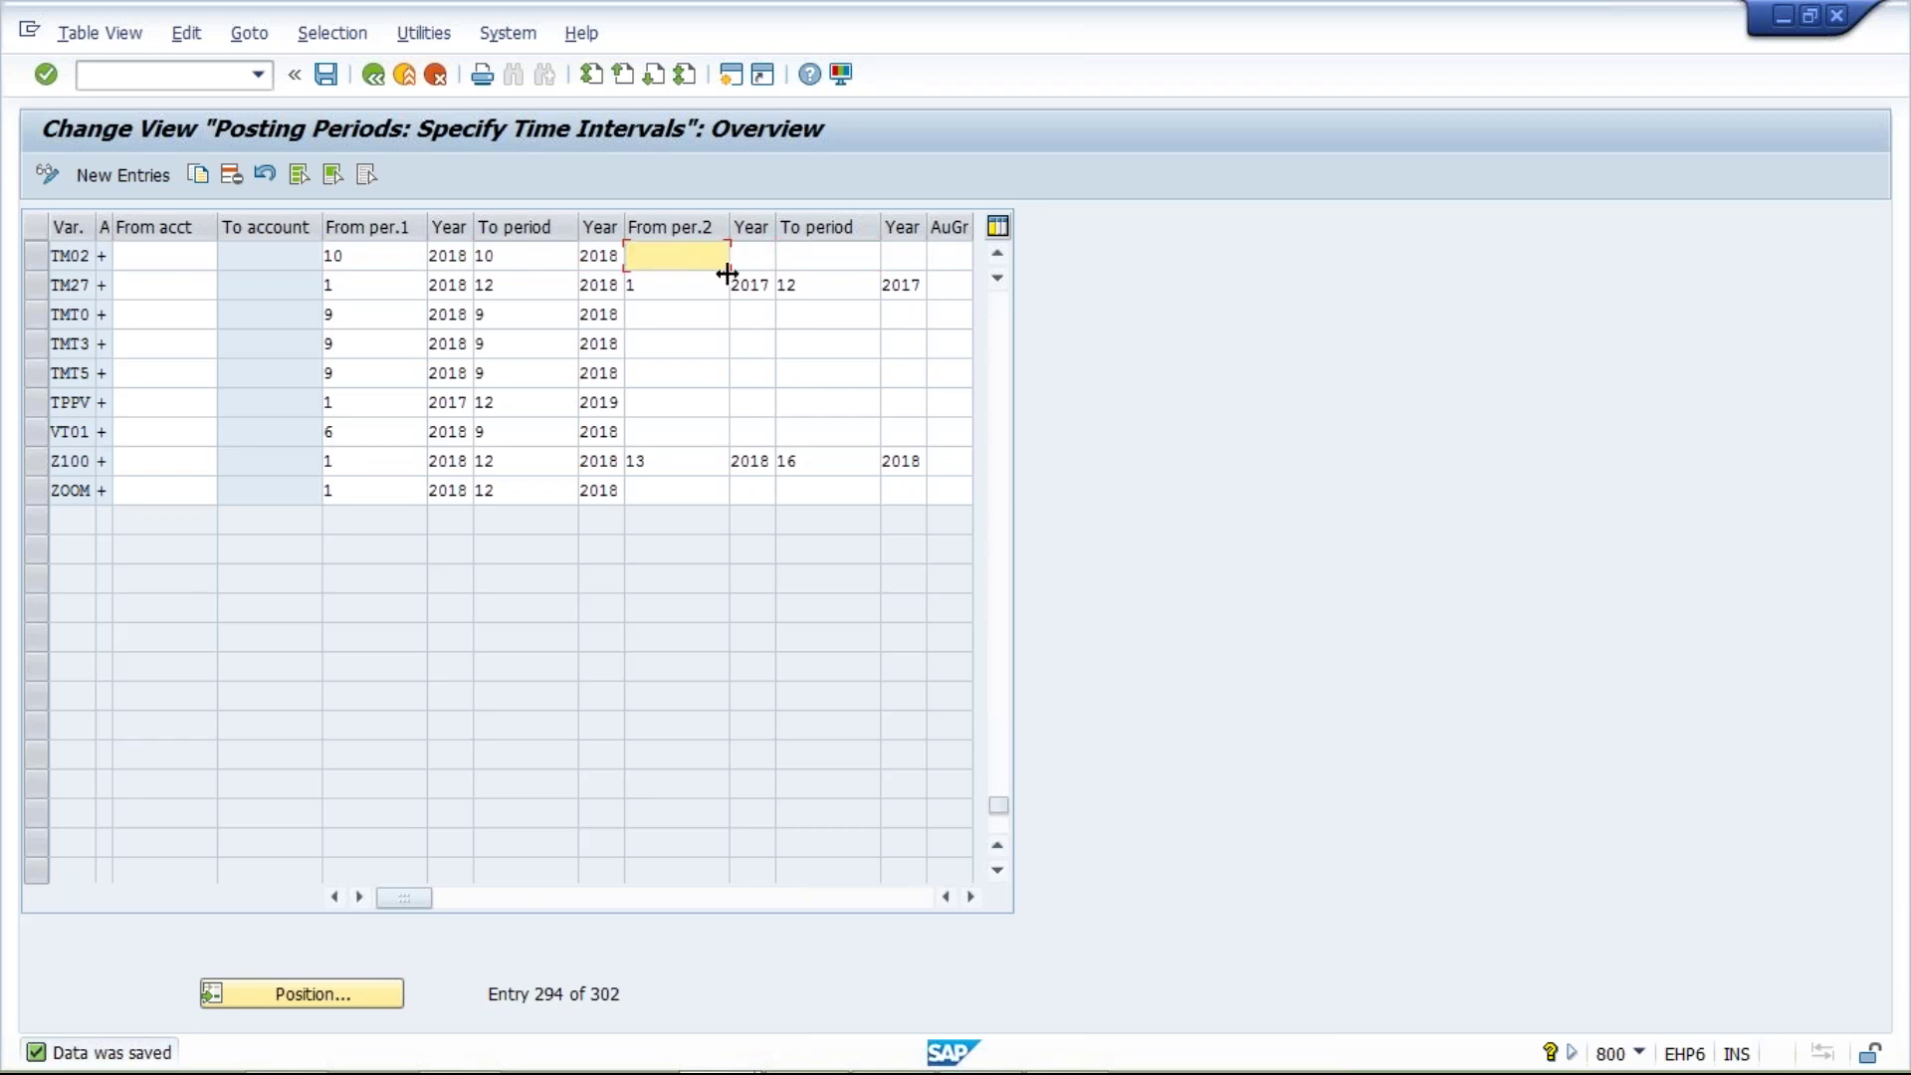
text(9)
key(Tab)
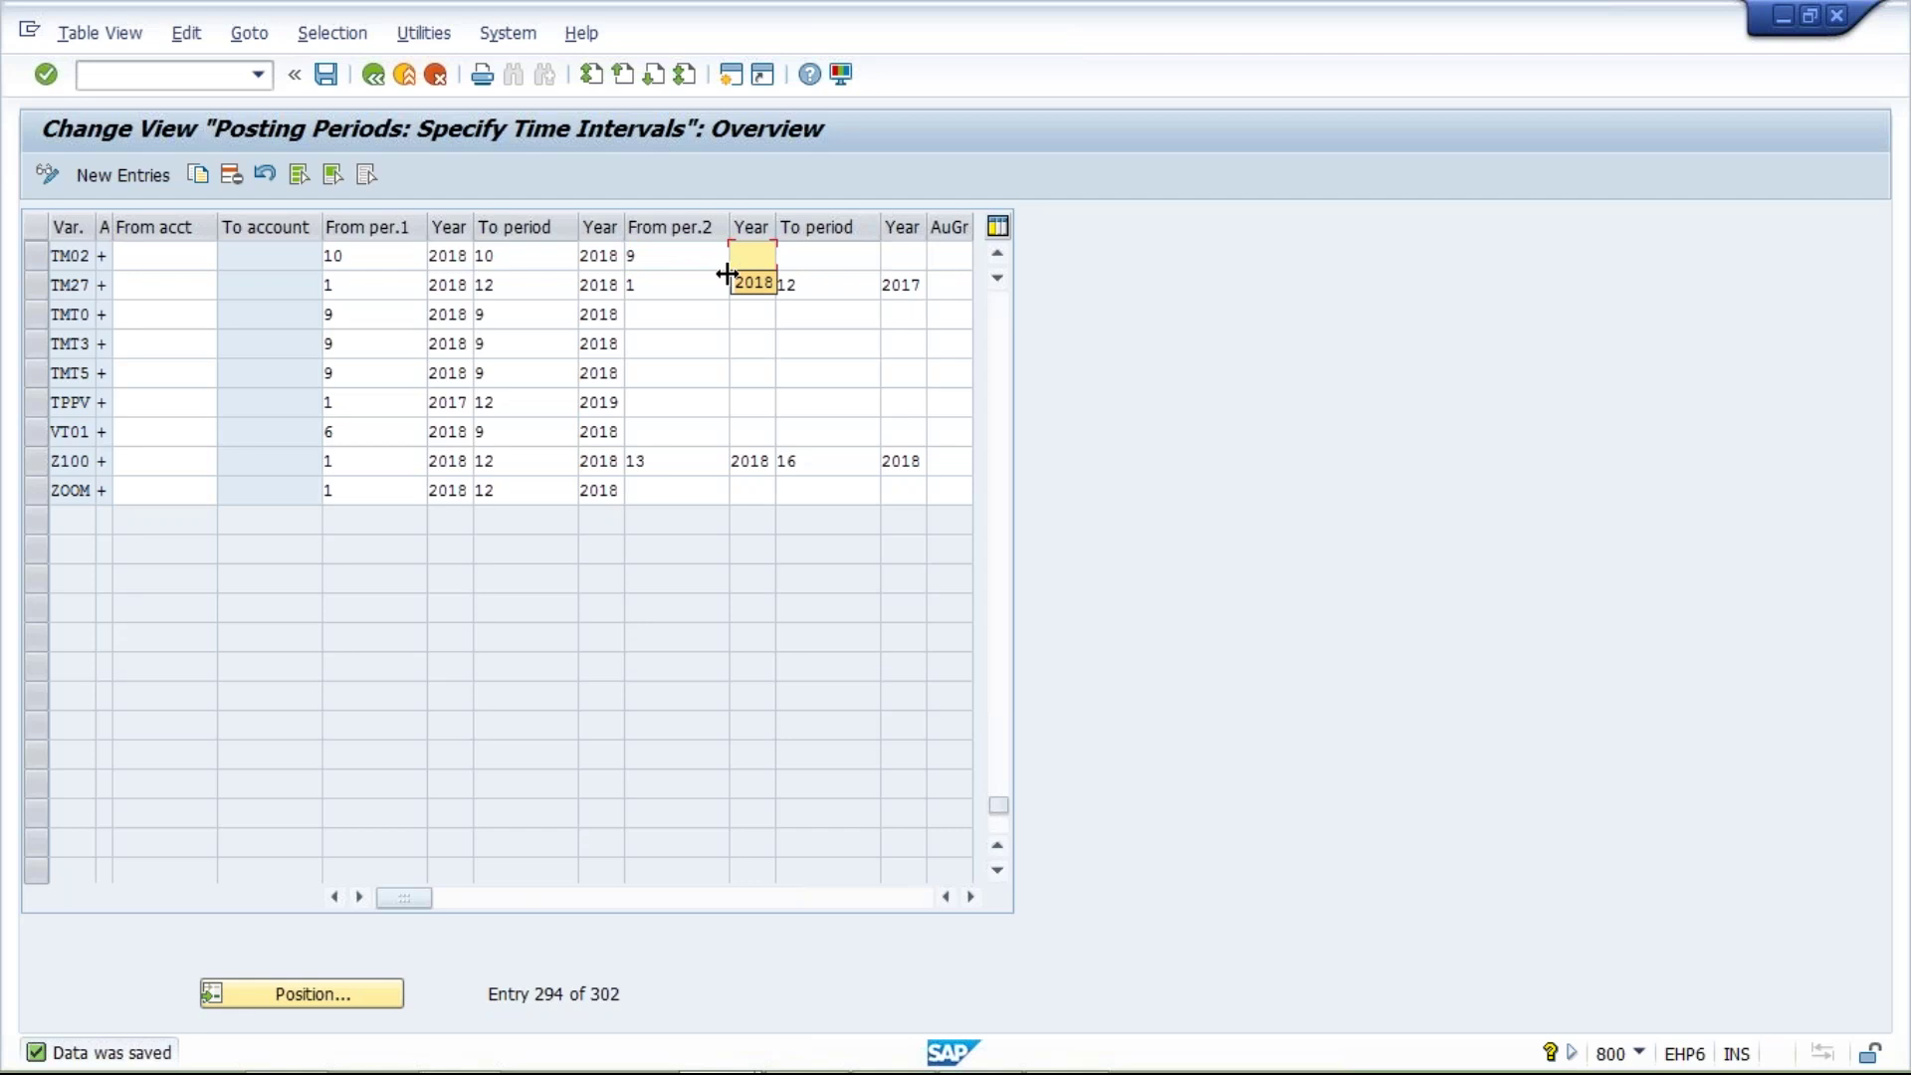
text(2018)
key(Return)
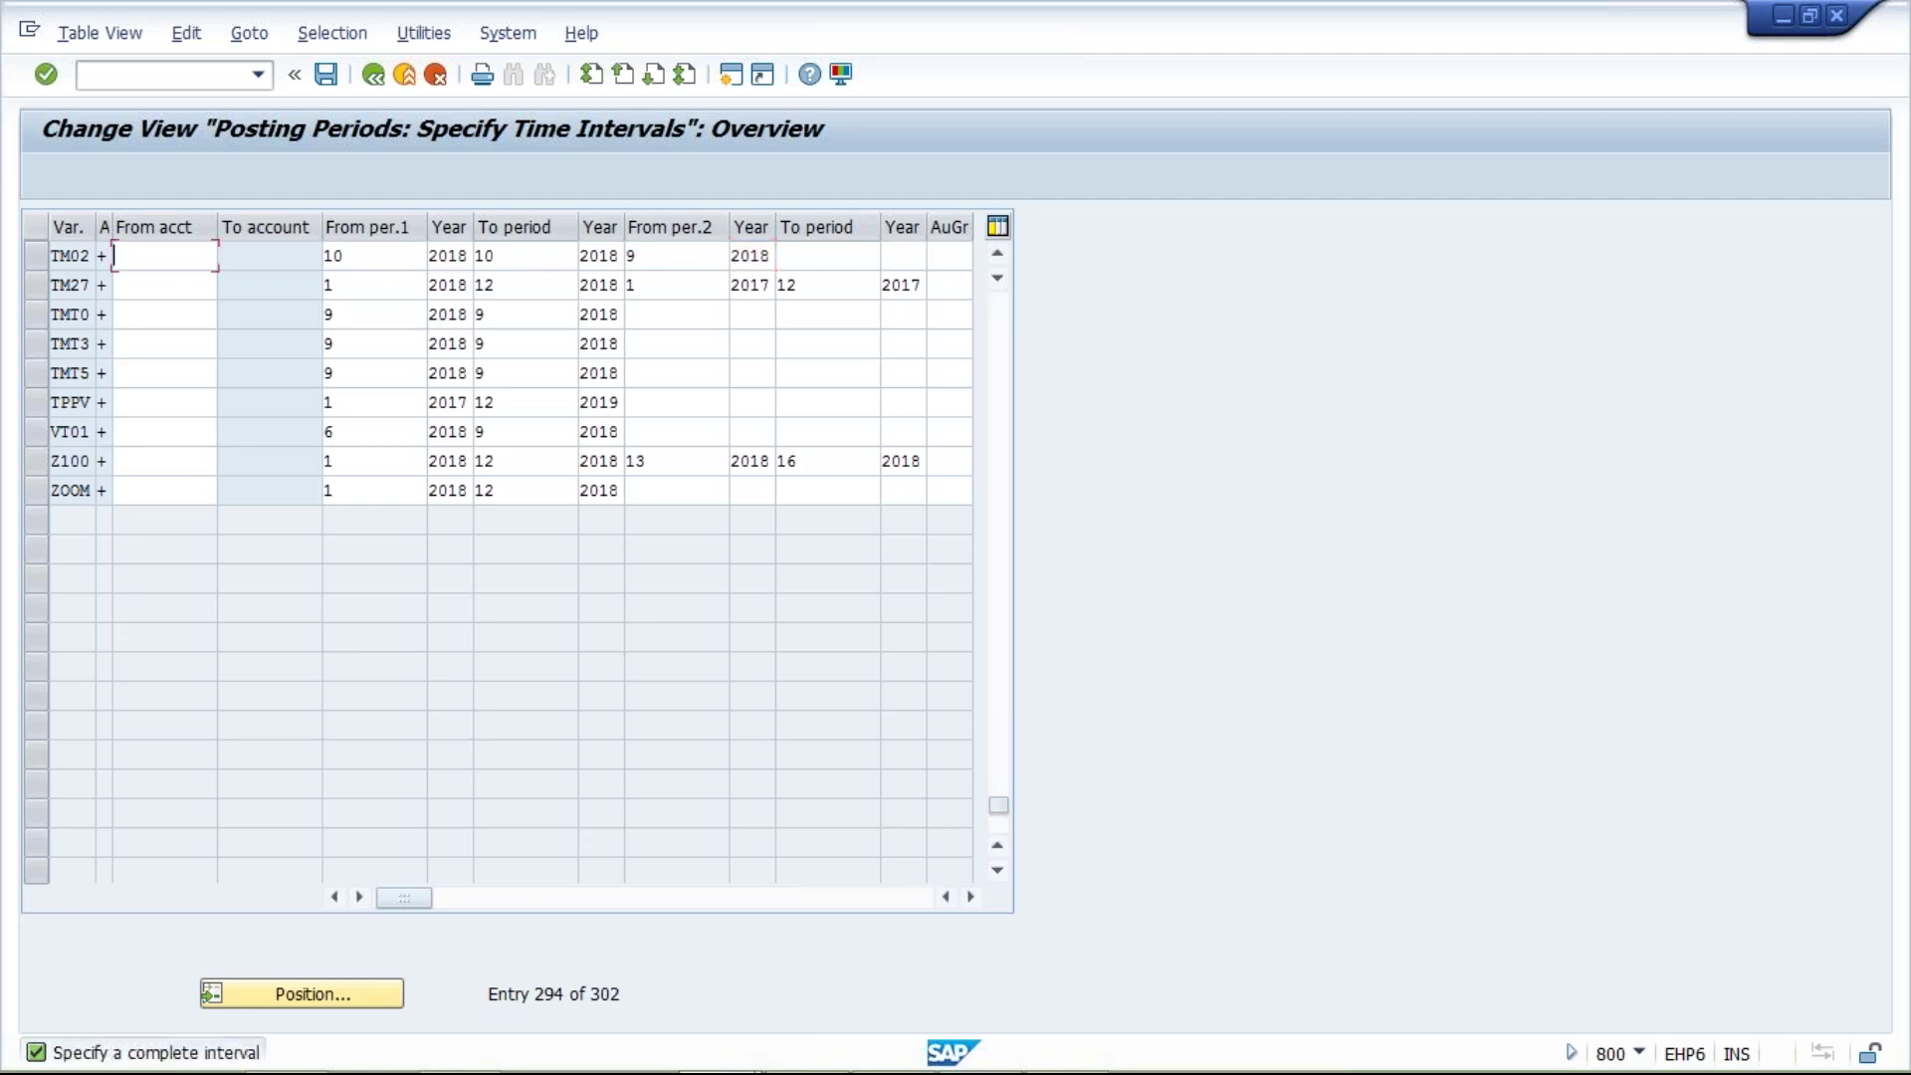
click(811, 255)
text(9)
text(2018)
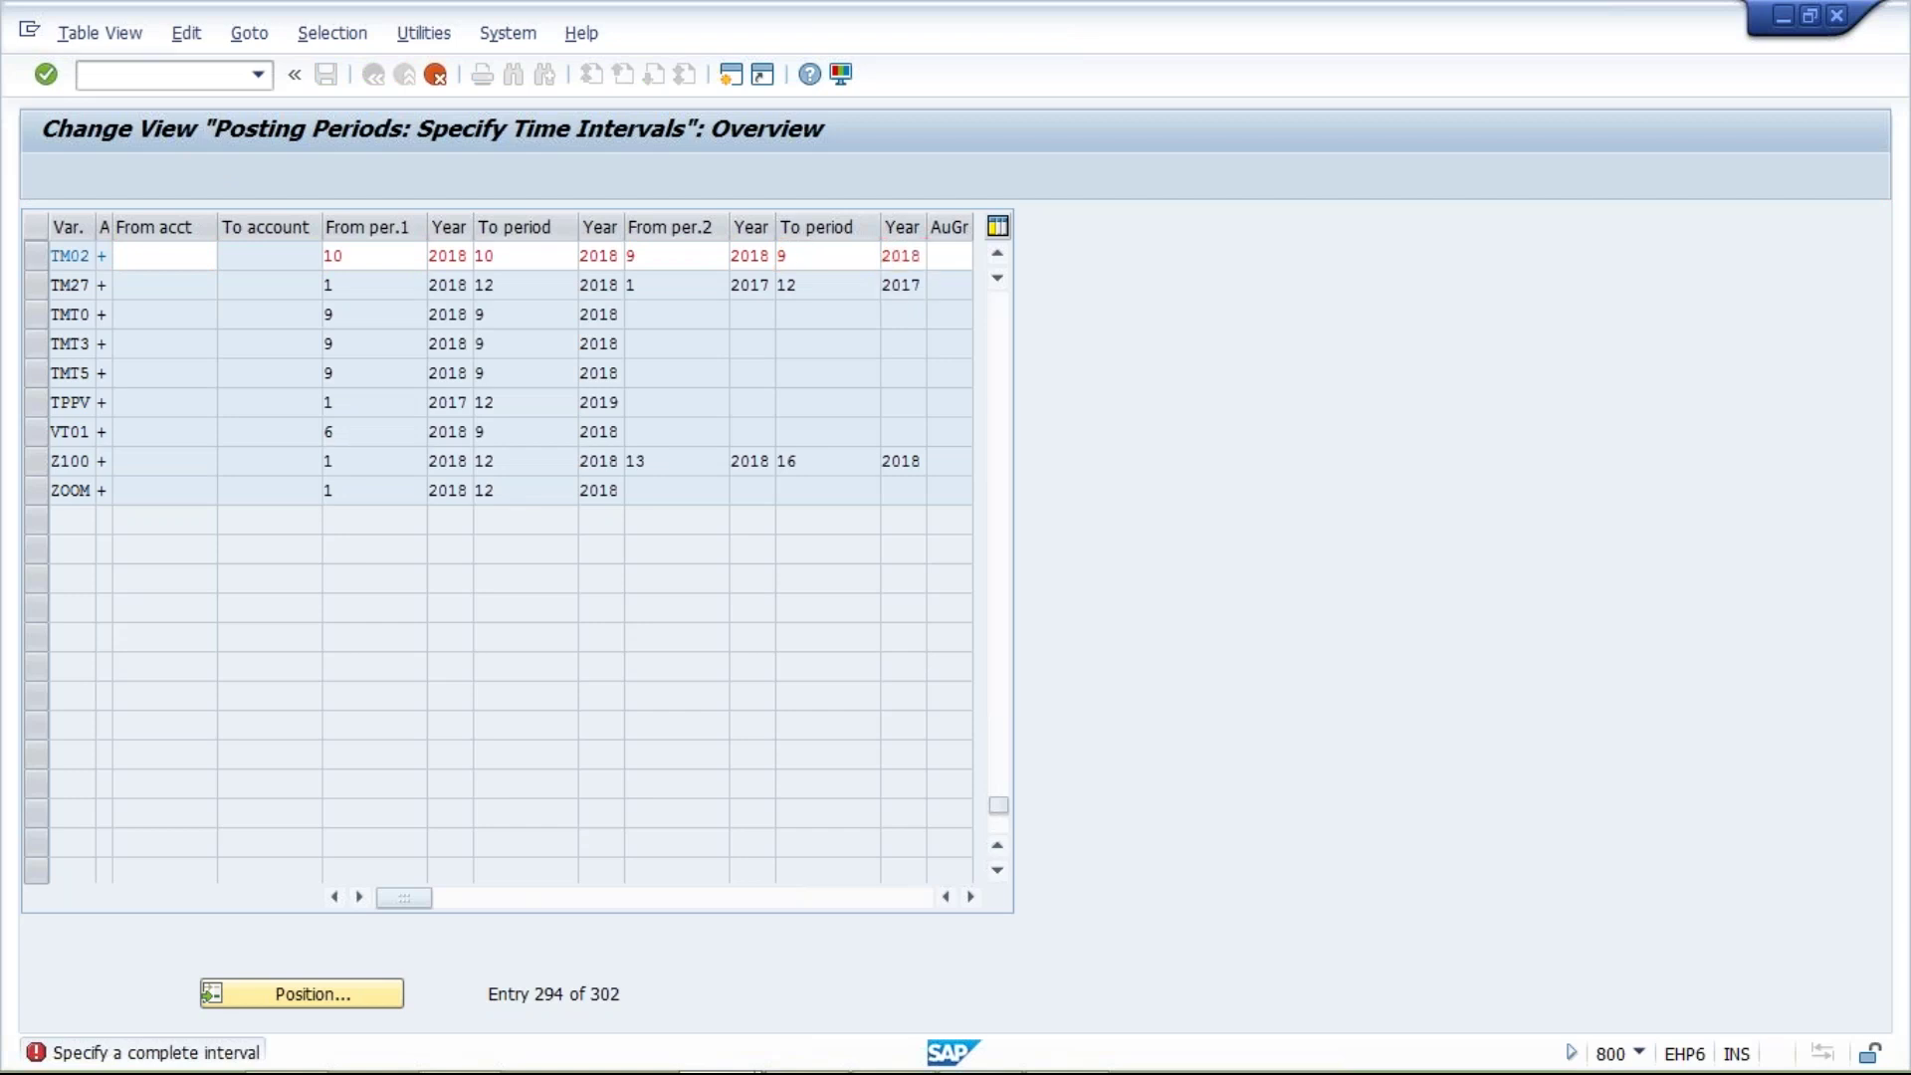
key(Return)
click(842, 256)
click(939, 253)
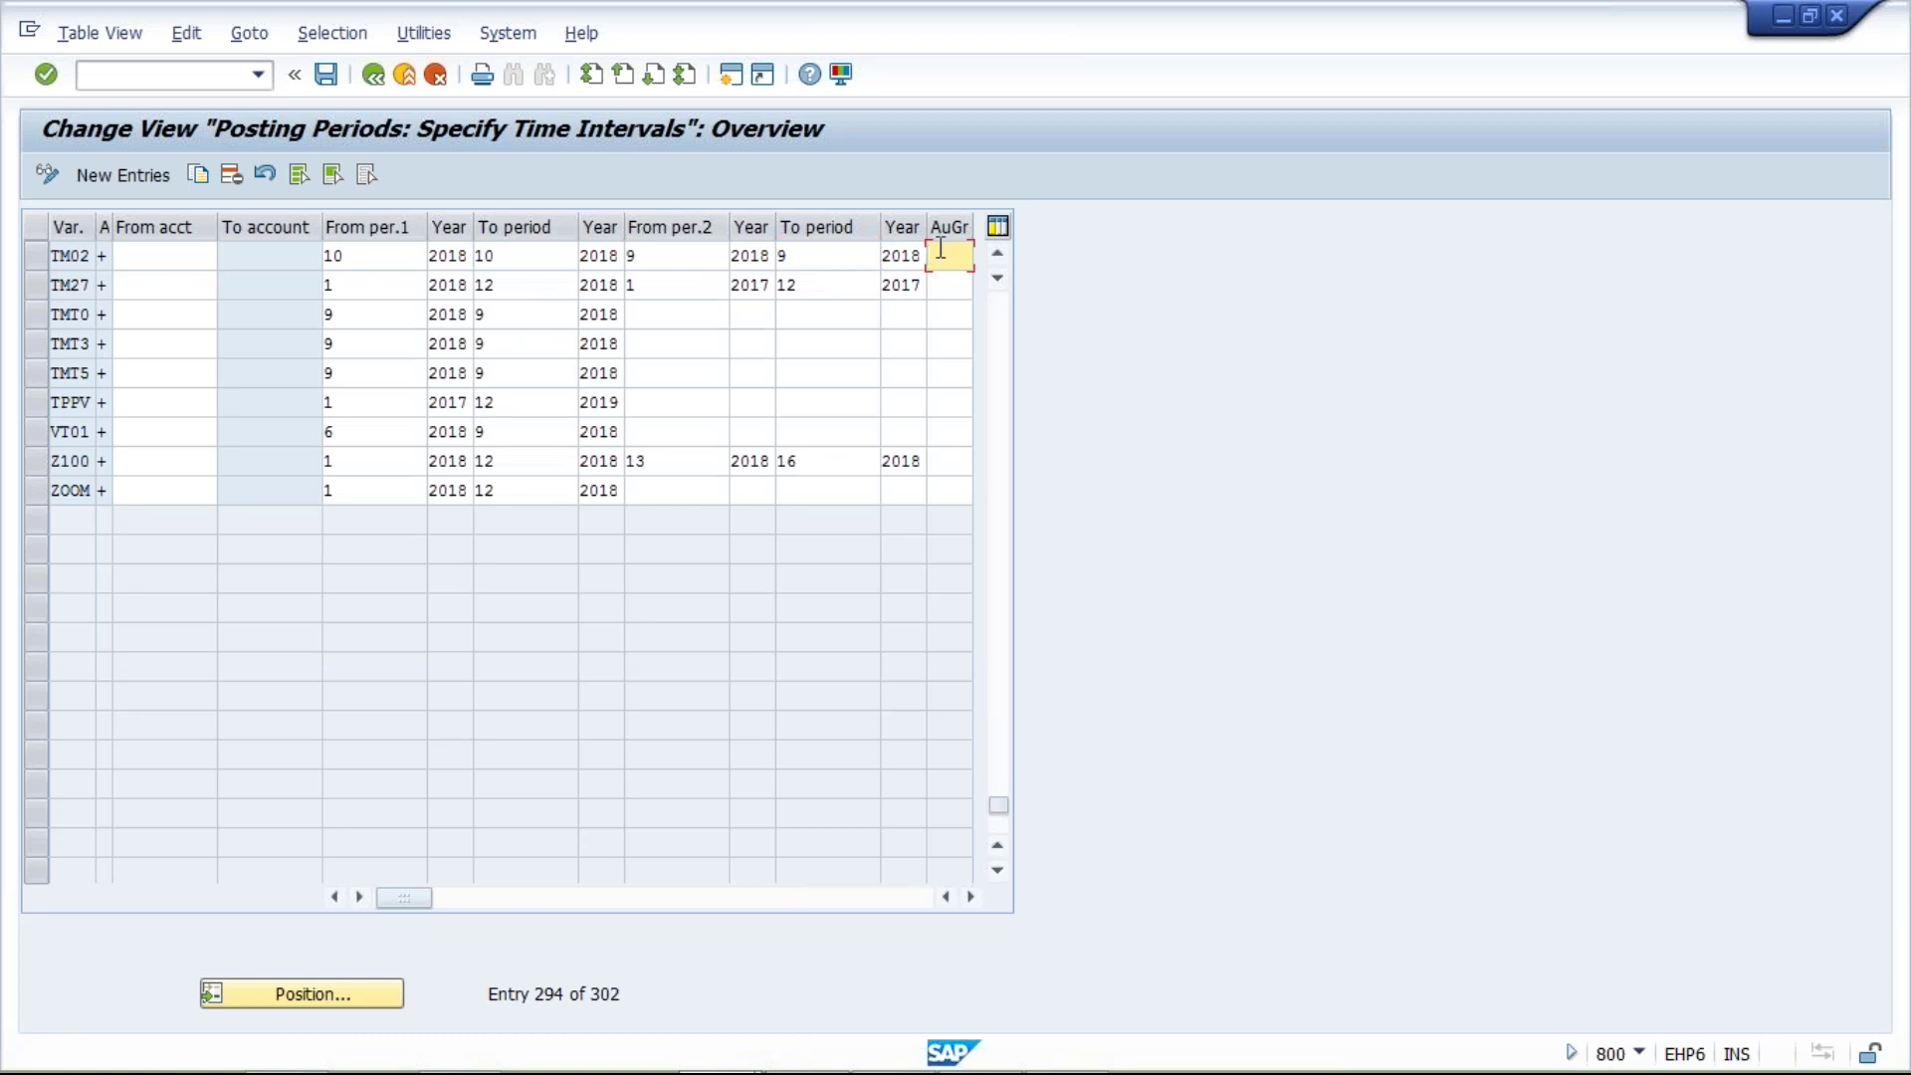
click(679, 257)
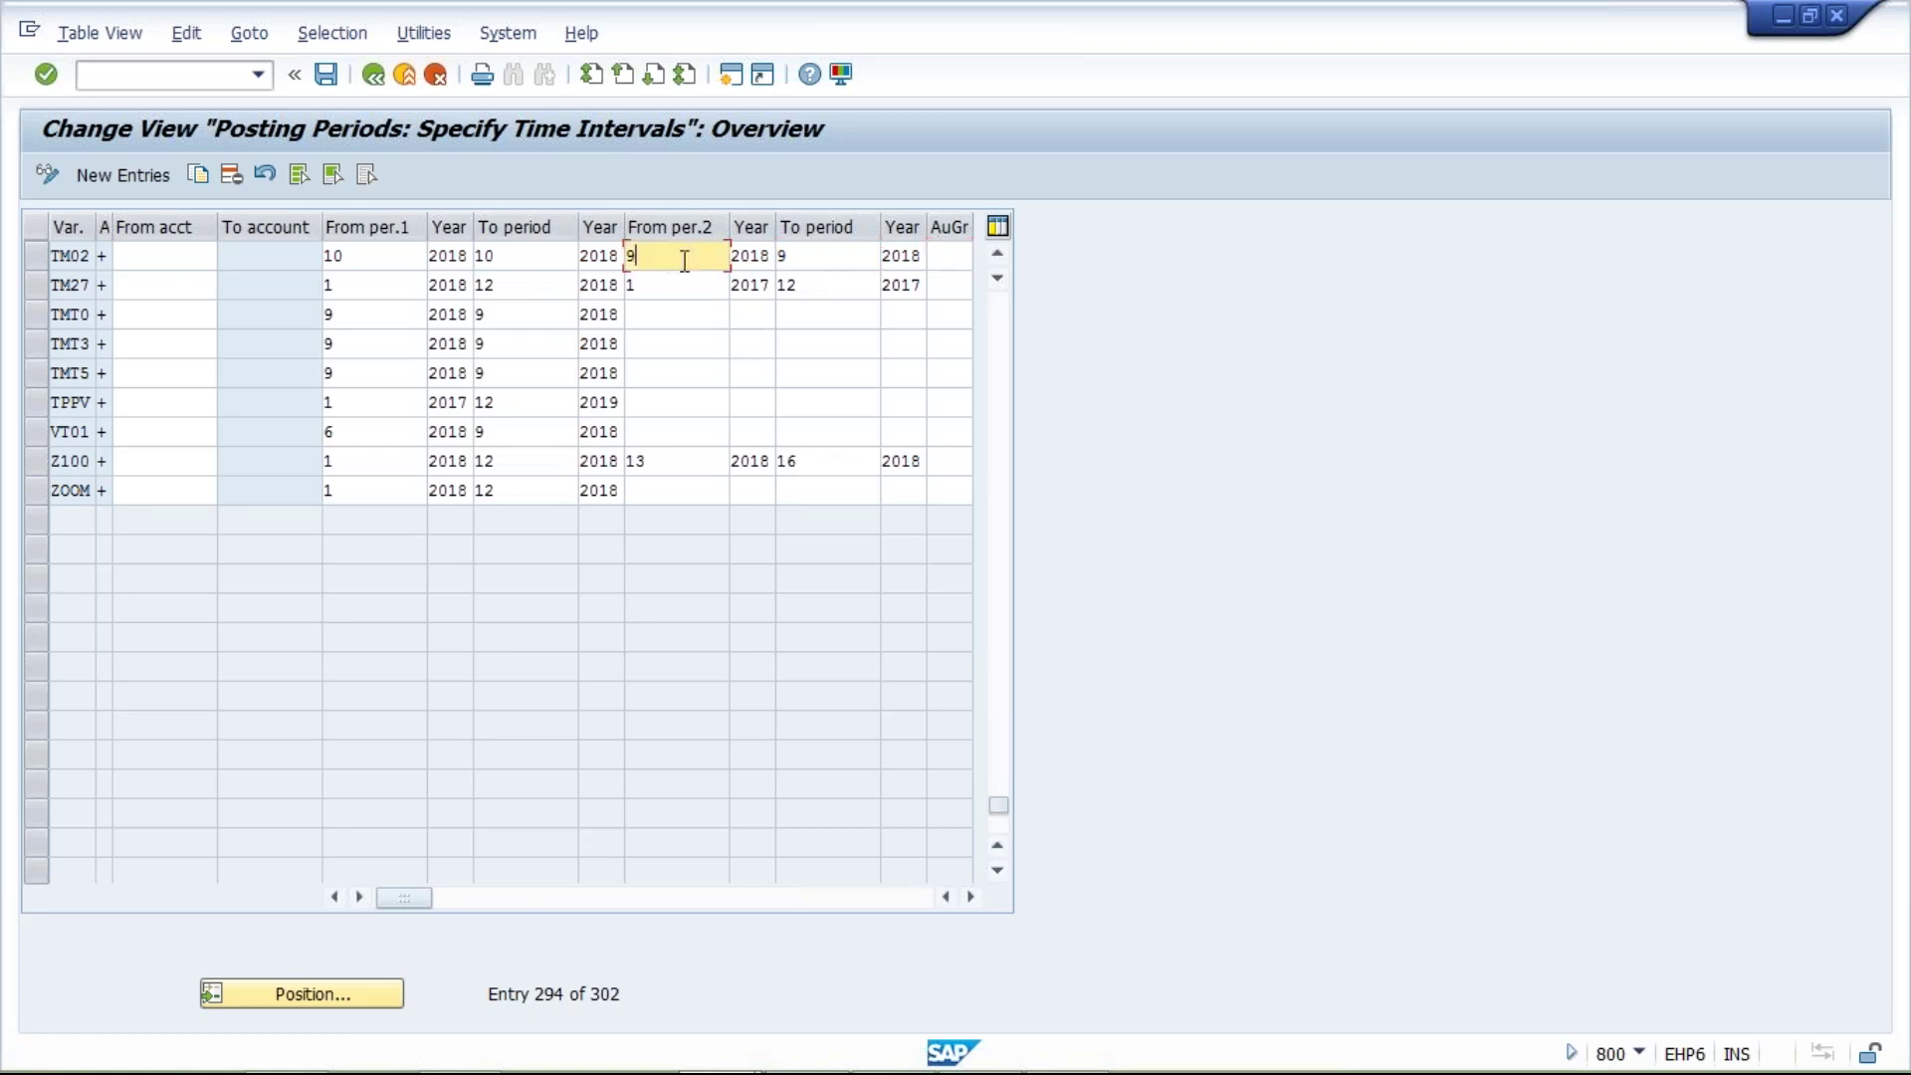
click(826, 257)
click(657, 264)
Set the From per.1 value of variant TM02 to 9.
click(374, 255)
key(BackSpace)
key(BackSpace)
text(9)
key(Return)
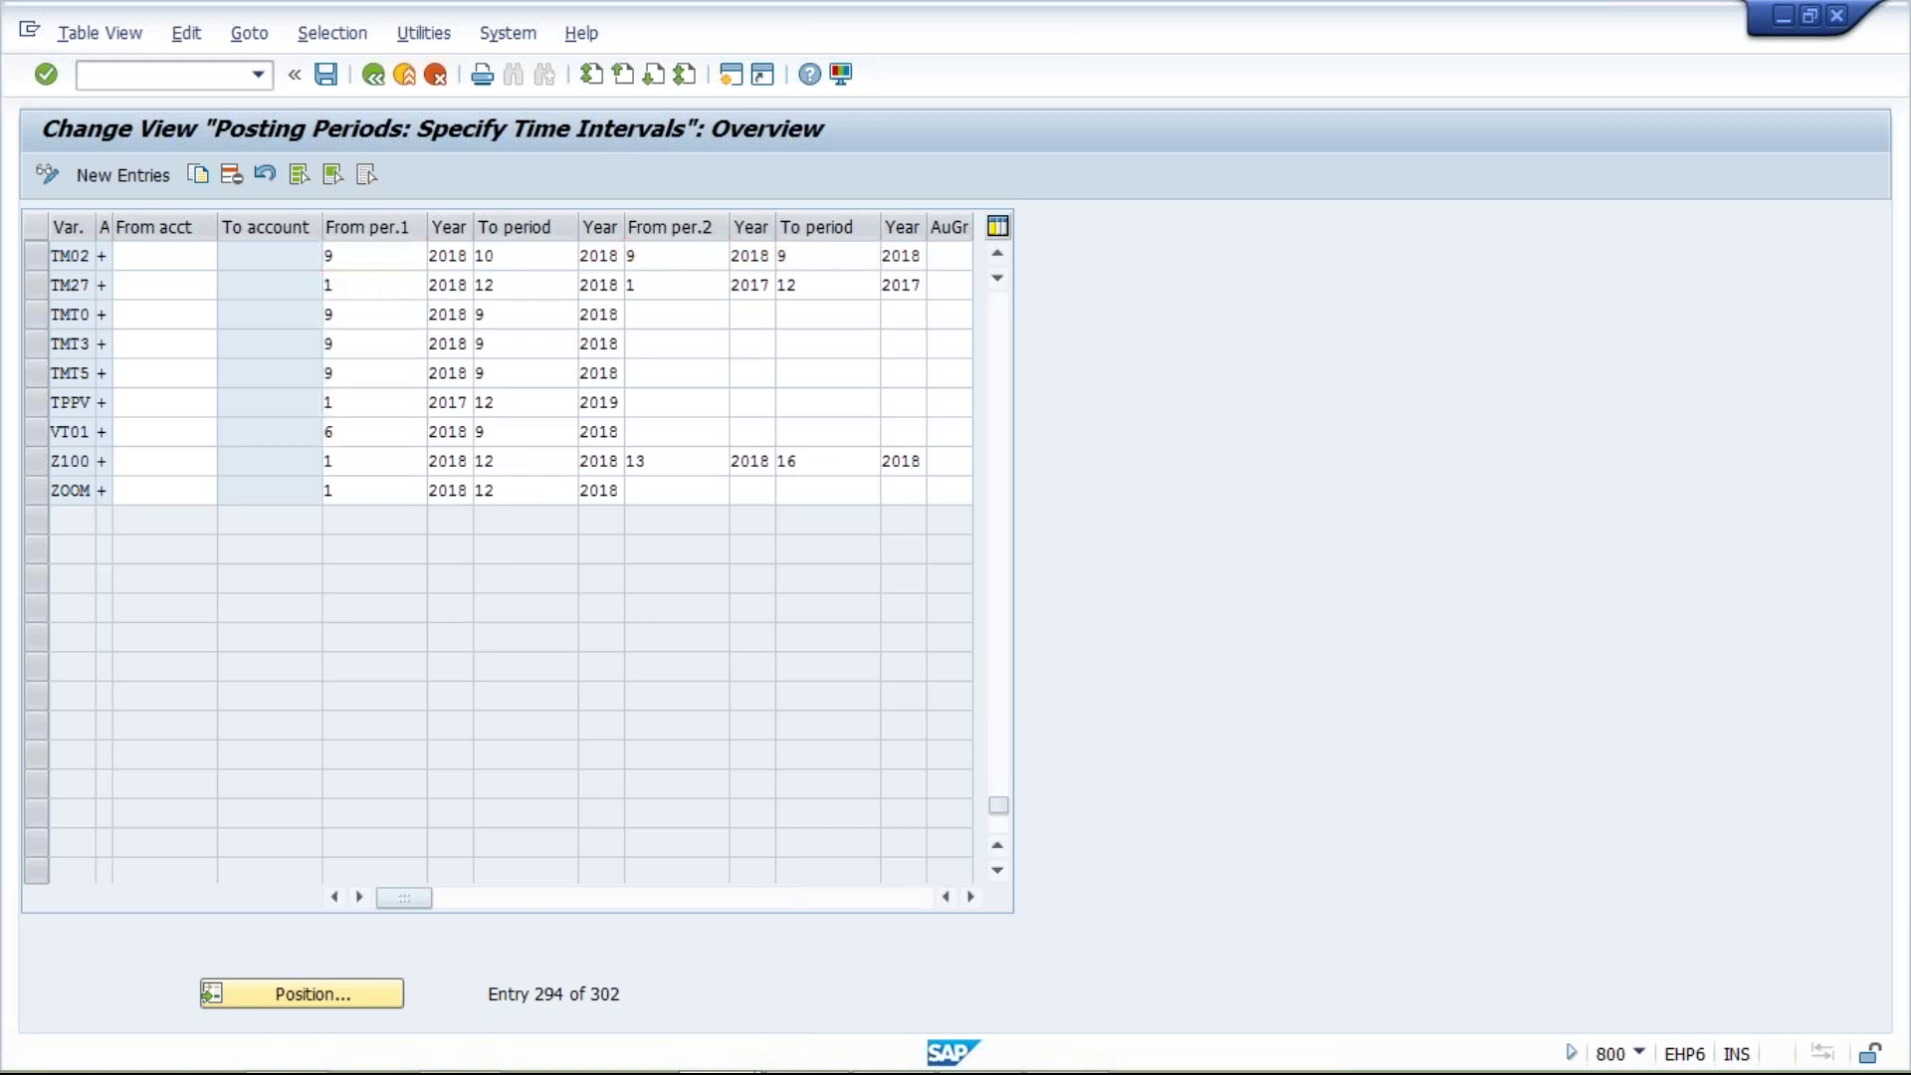
click(631, 256)
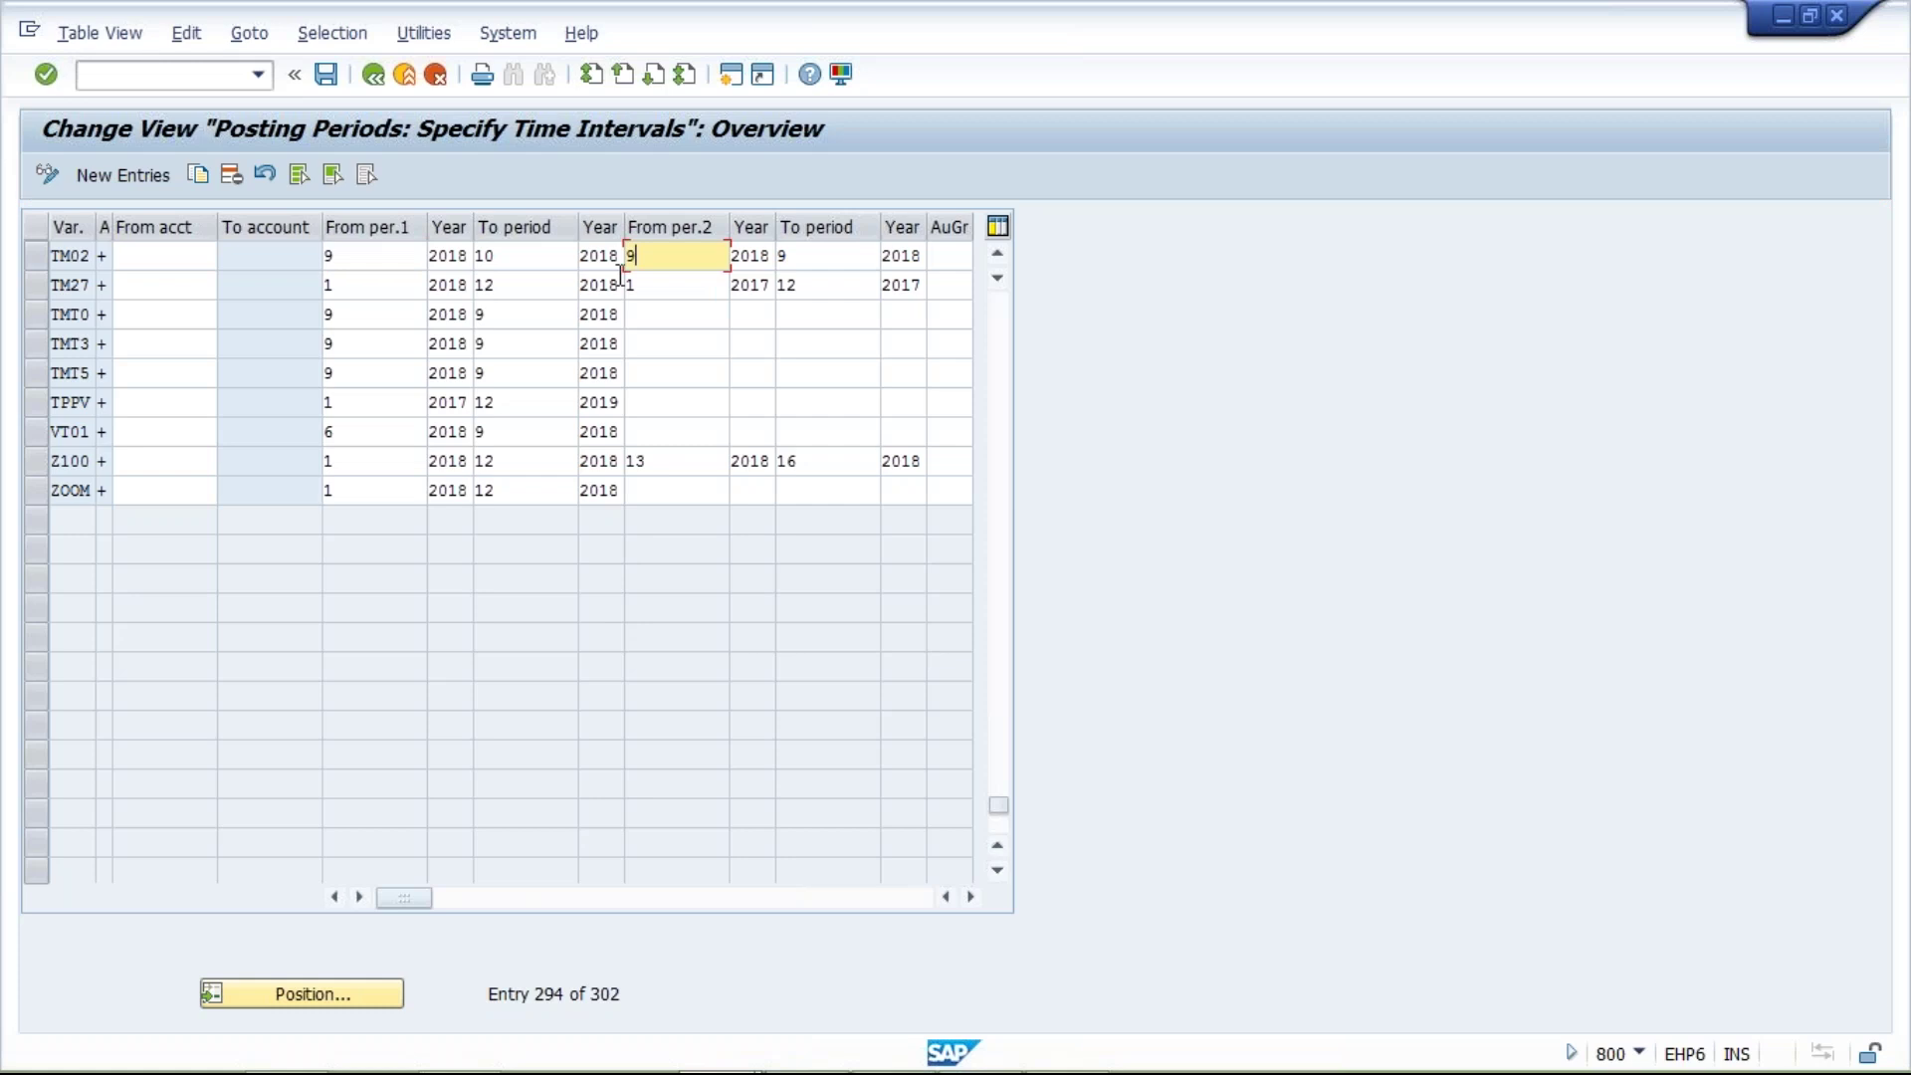
click(823, 258)
click(672, 255)
click(958, 257)
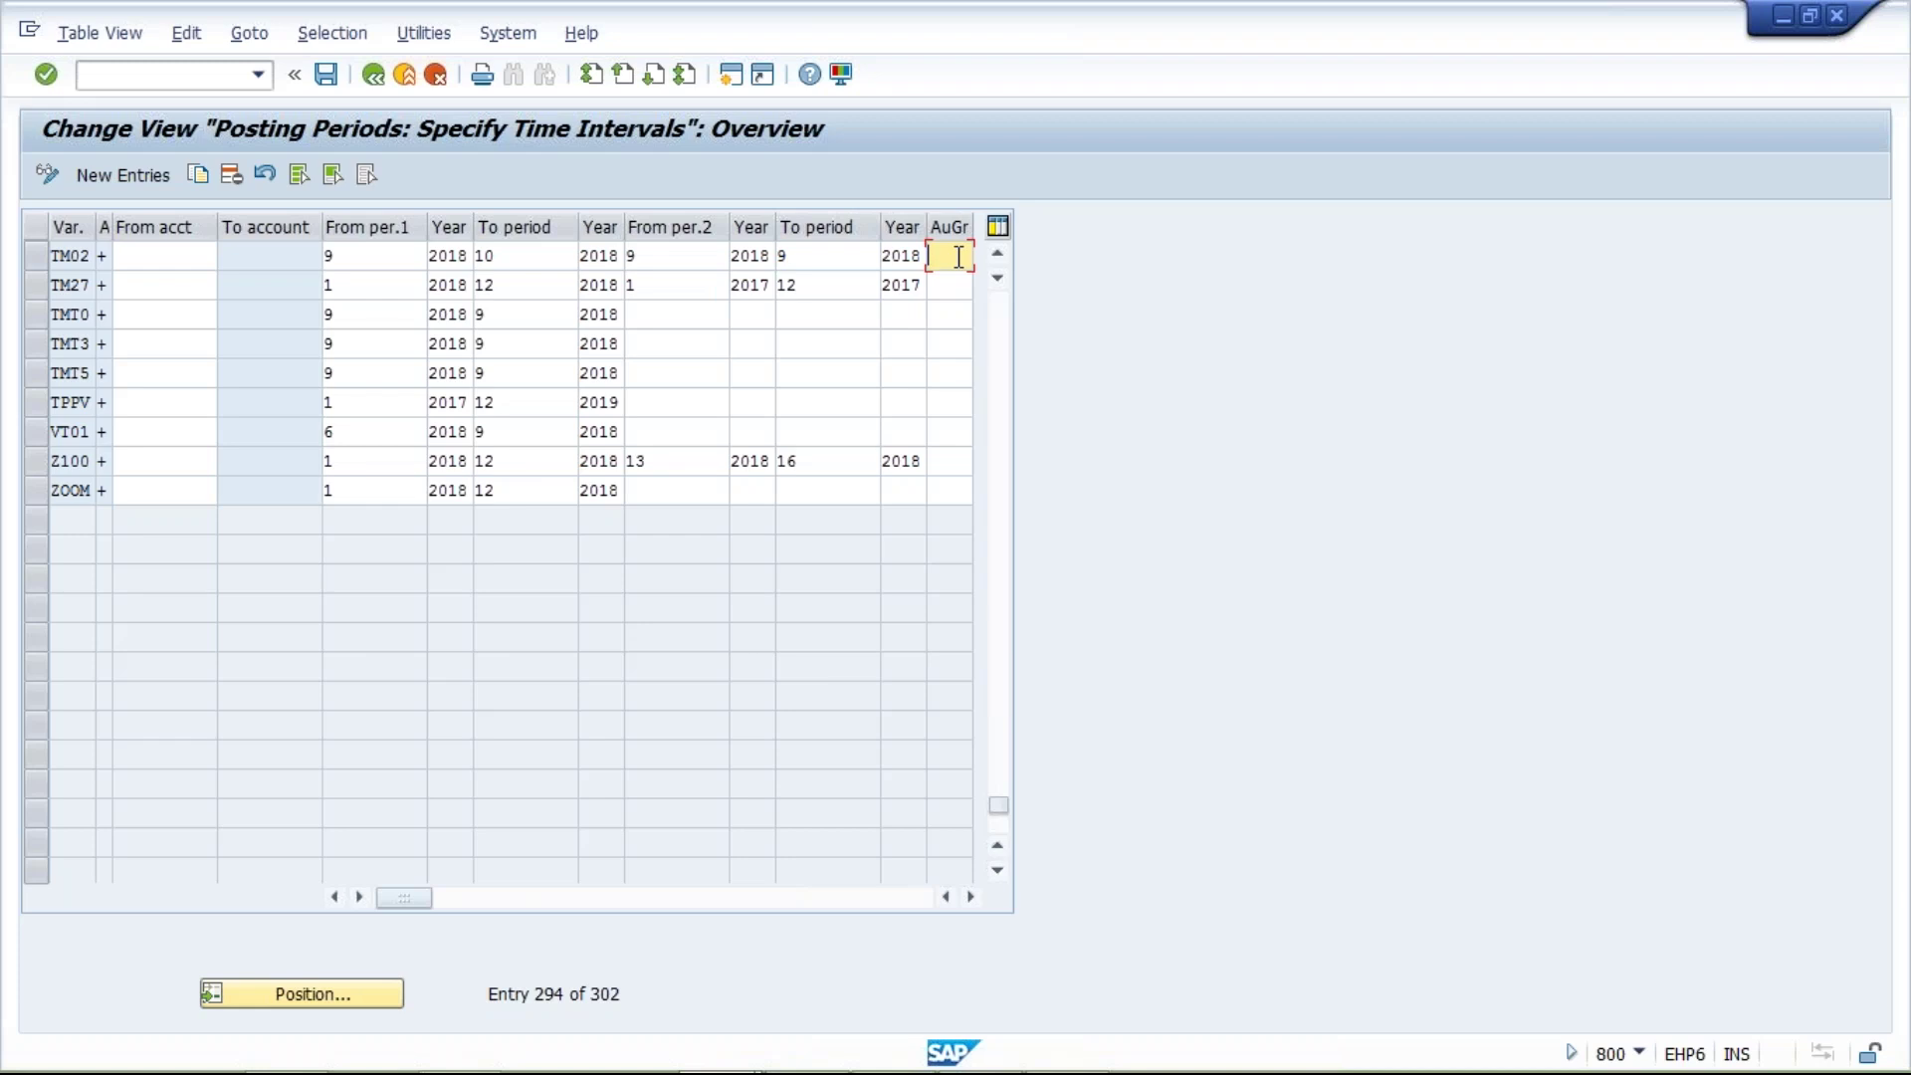
Set the From per.1 value of variant TM02 to 8.
click(354, 255)
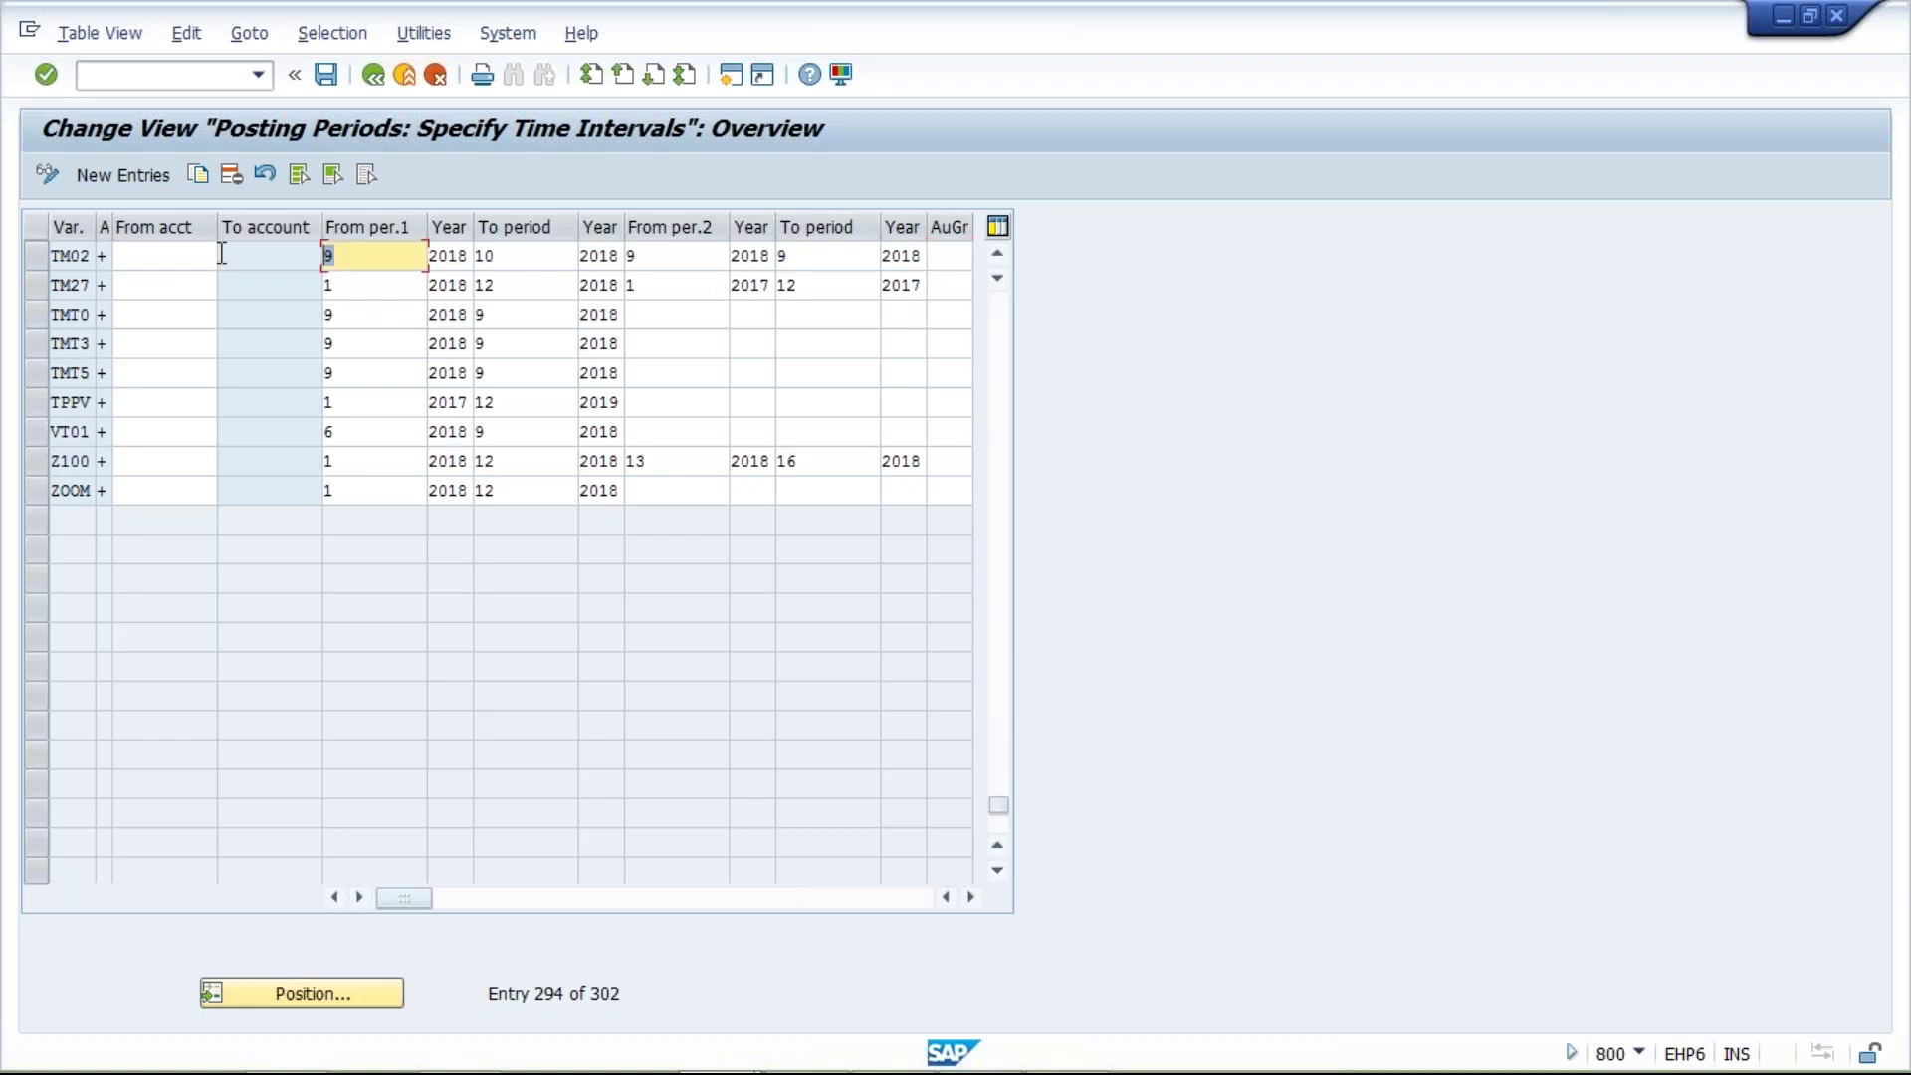
text(8)
key(Tab)
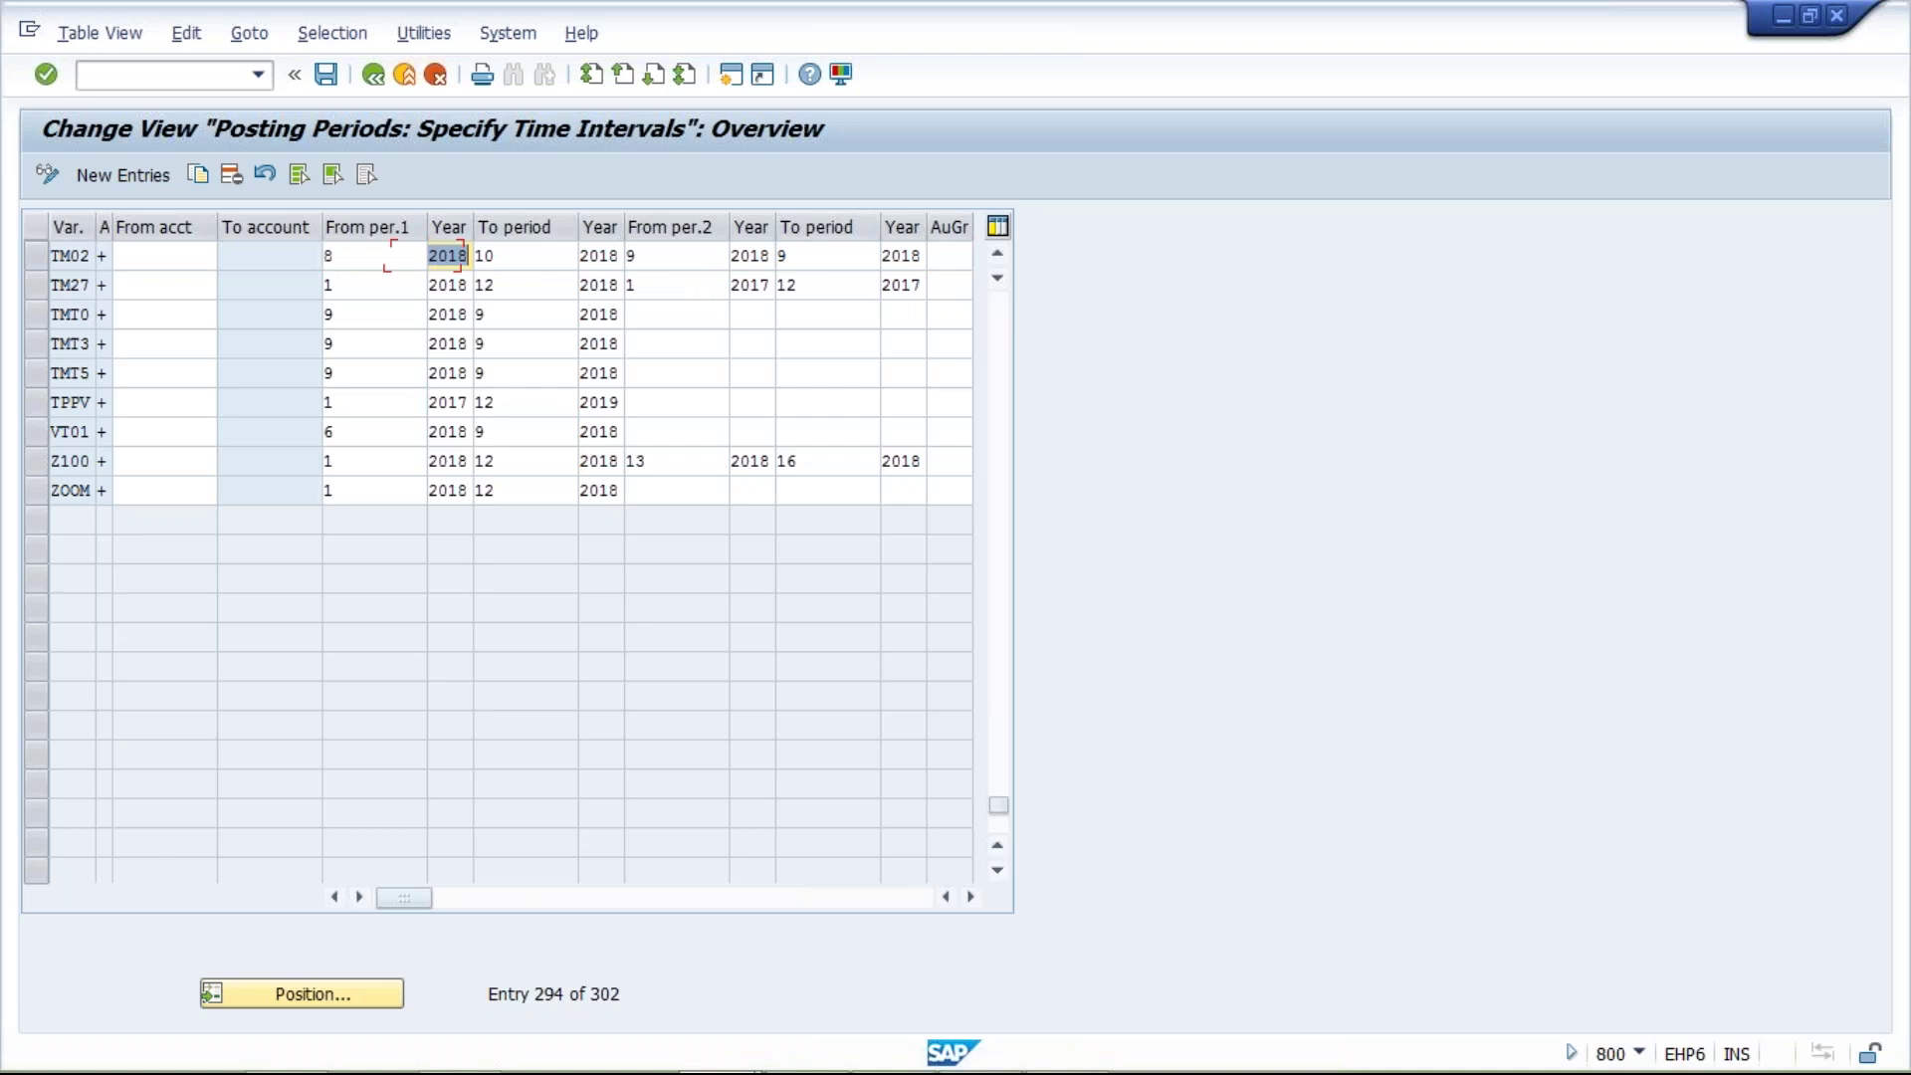
Set the To period of the first interval of variant TM02 to 8.
key(Tab)
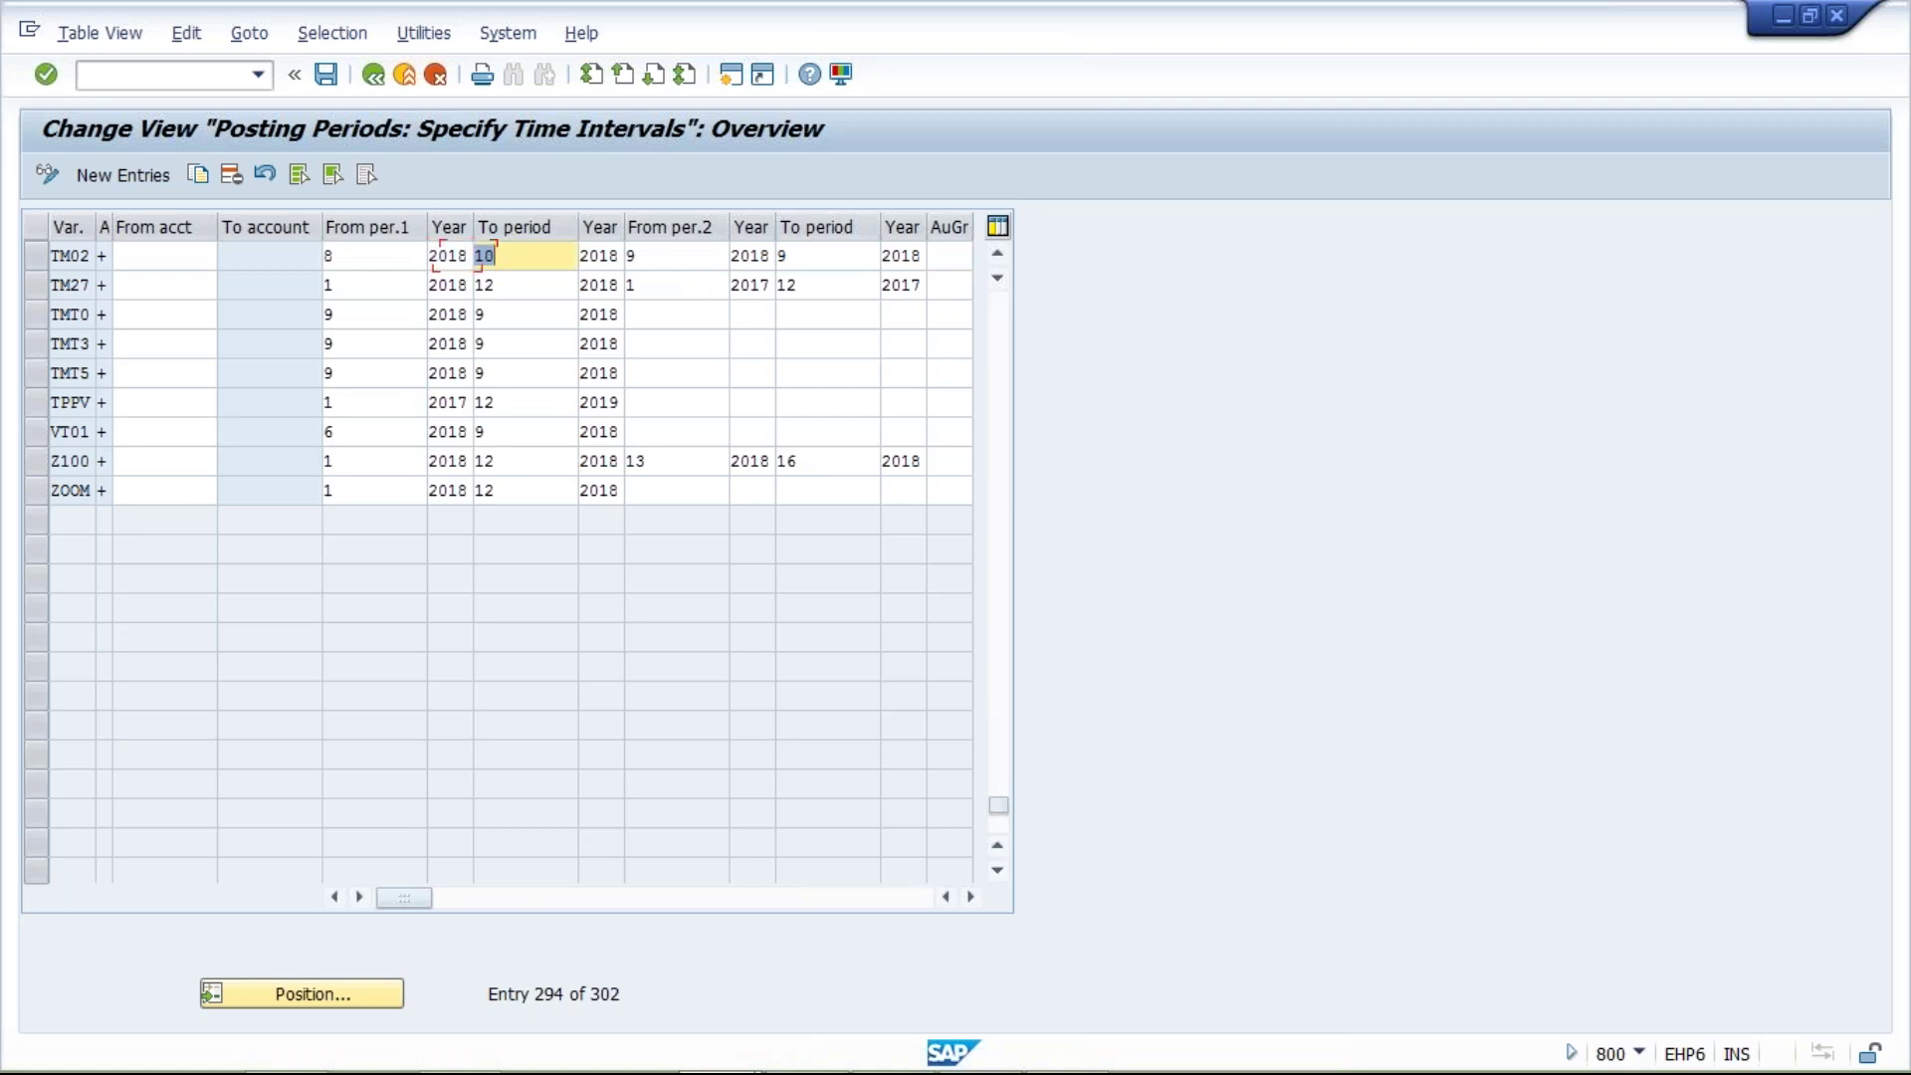
text(8)
key(Tab)
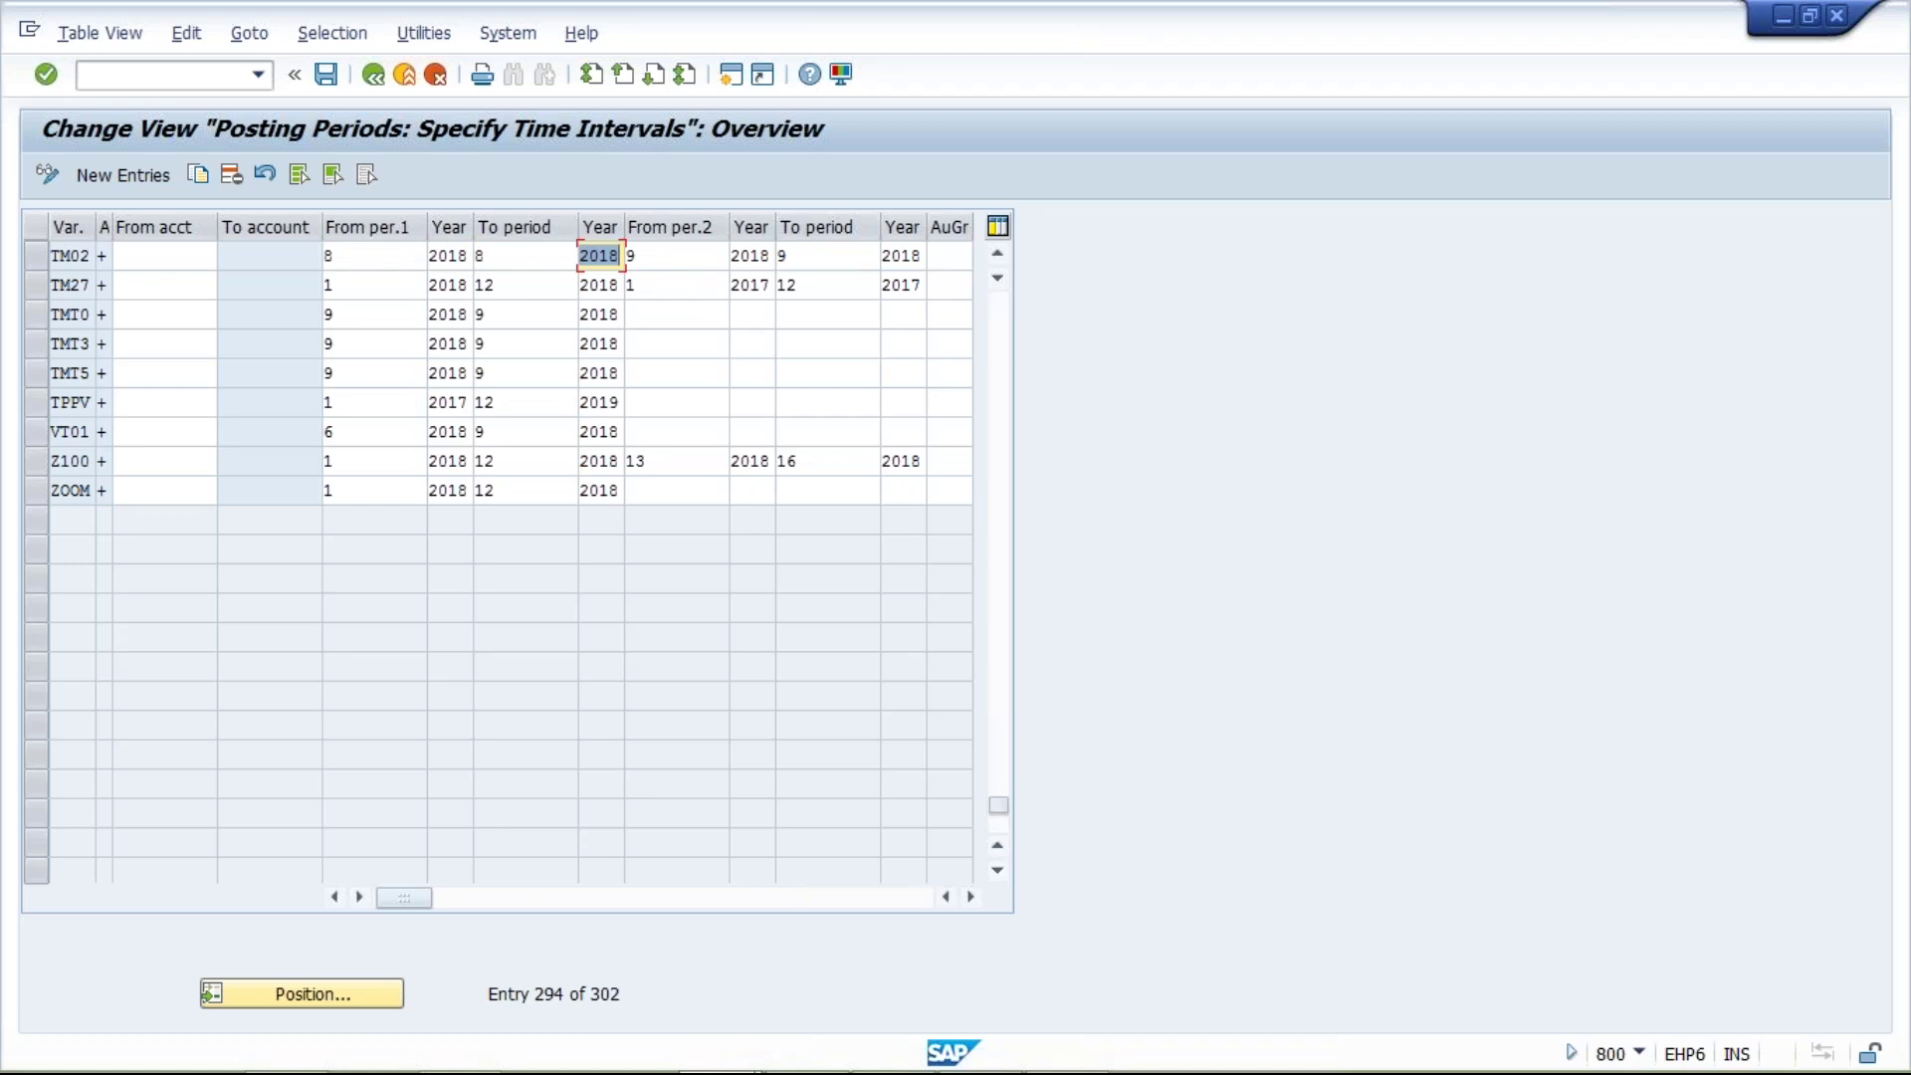
Set the second interval of variant TM02 to run from period 6 to period 6.
key(Tab)
text(6)
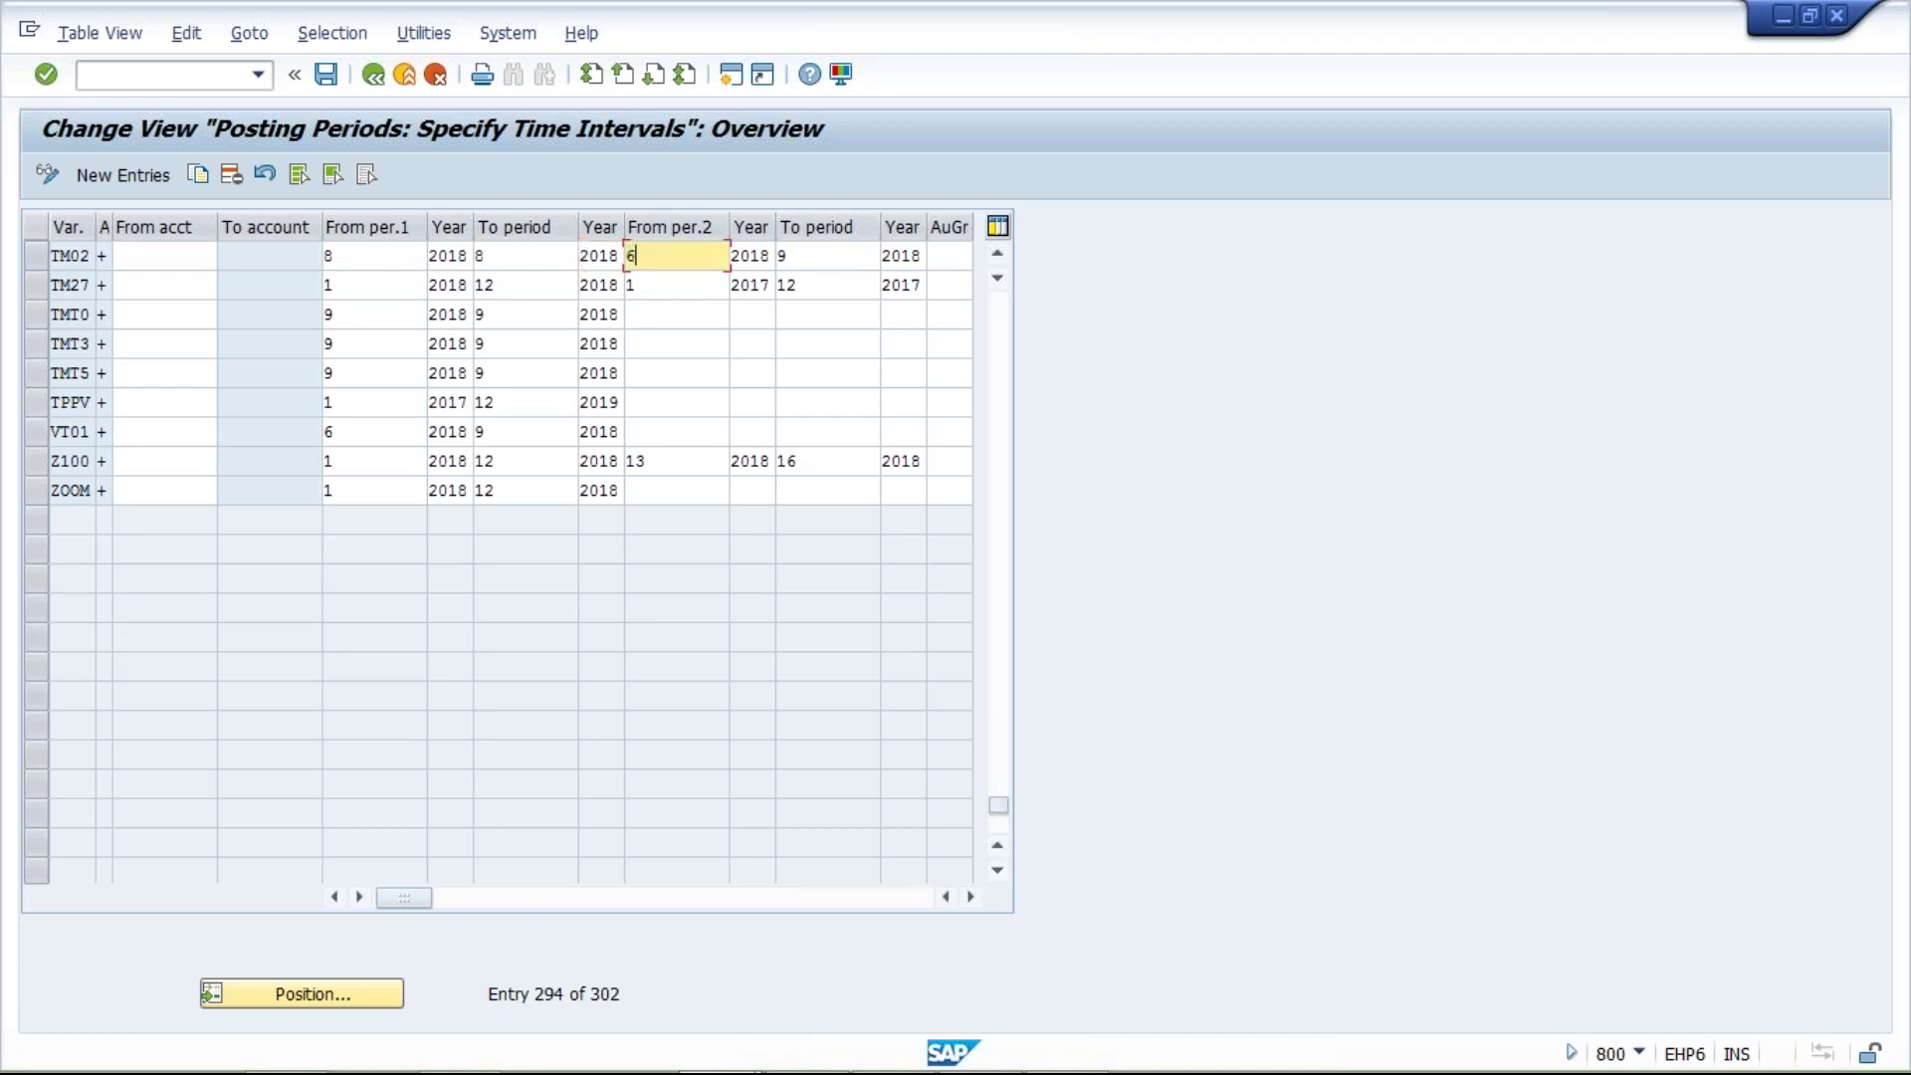
key(Tab)
key(Tab)
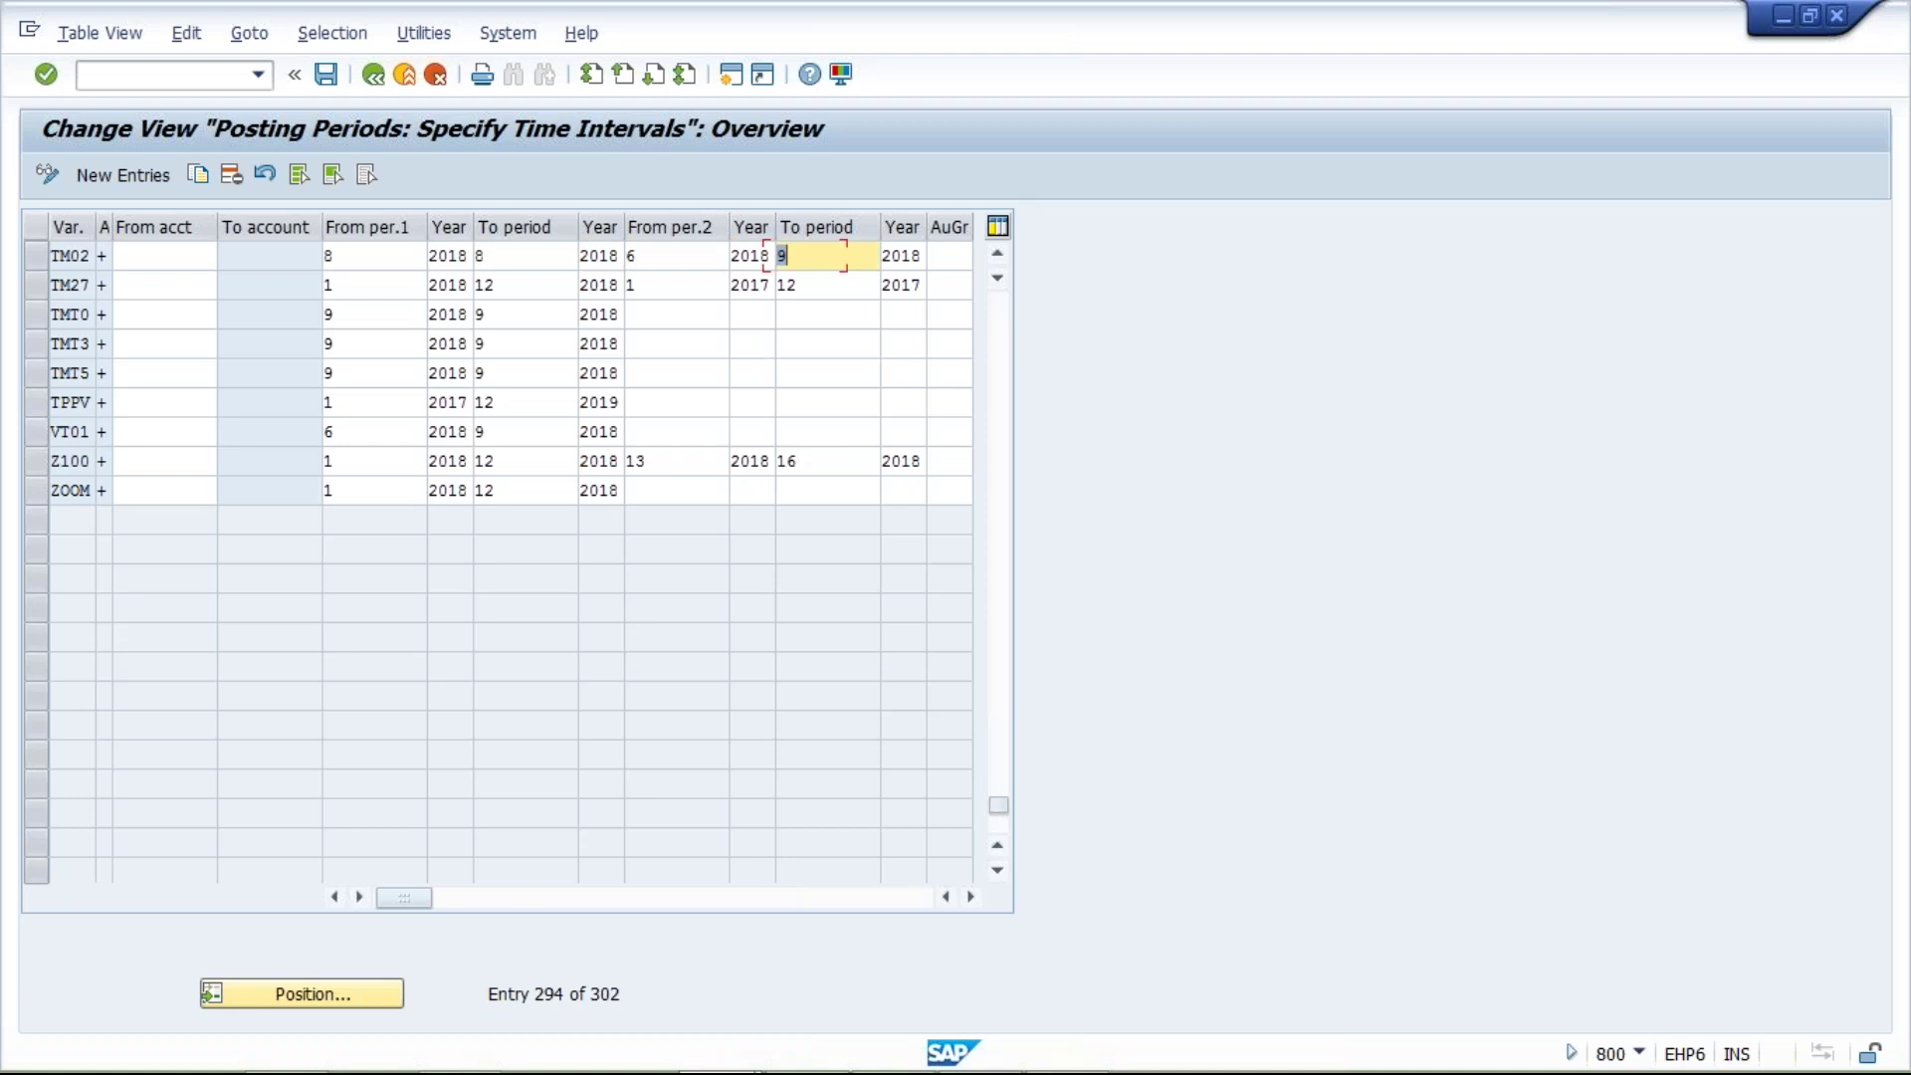
text(6)
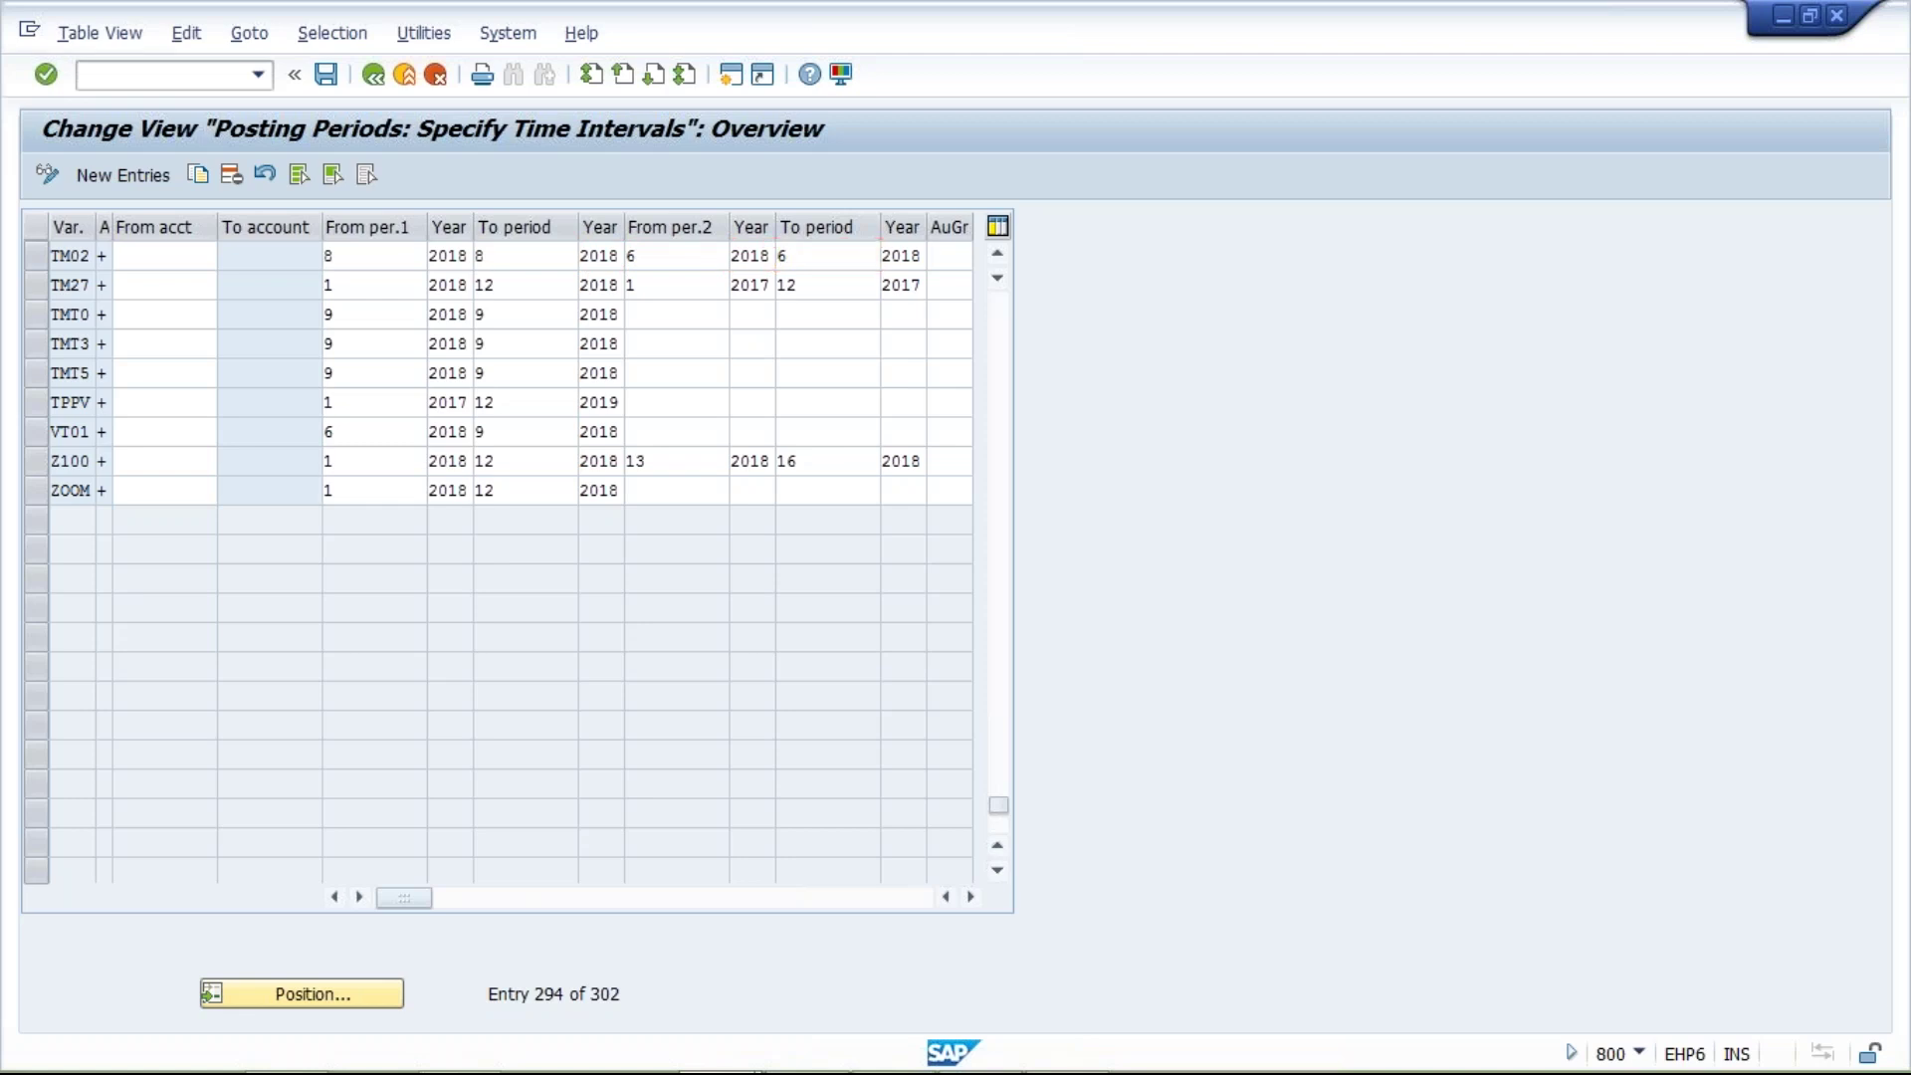
Examine the period values of the first and second intervals in the TM02 row.
click(374, 283)
click(376, 256)
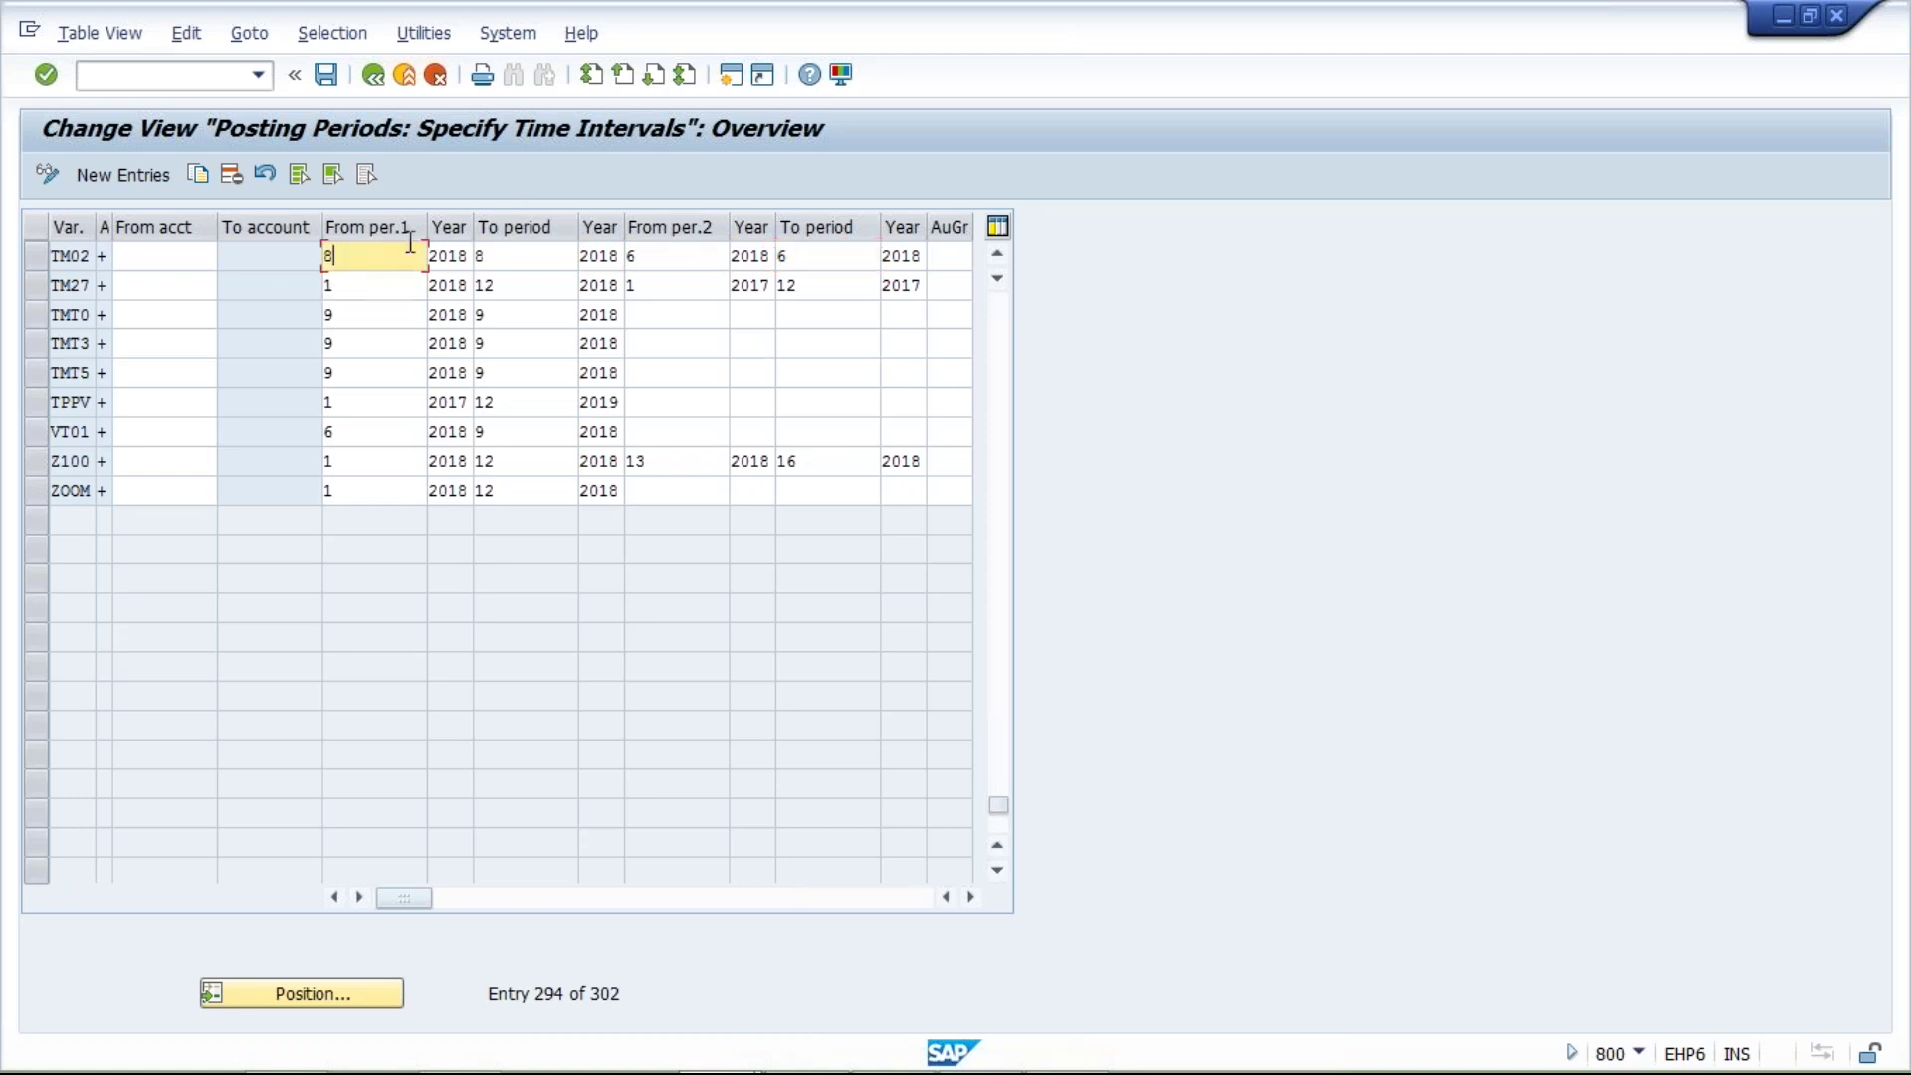
click(520, 256)
click(392, 256)
click(667, 256)
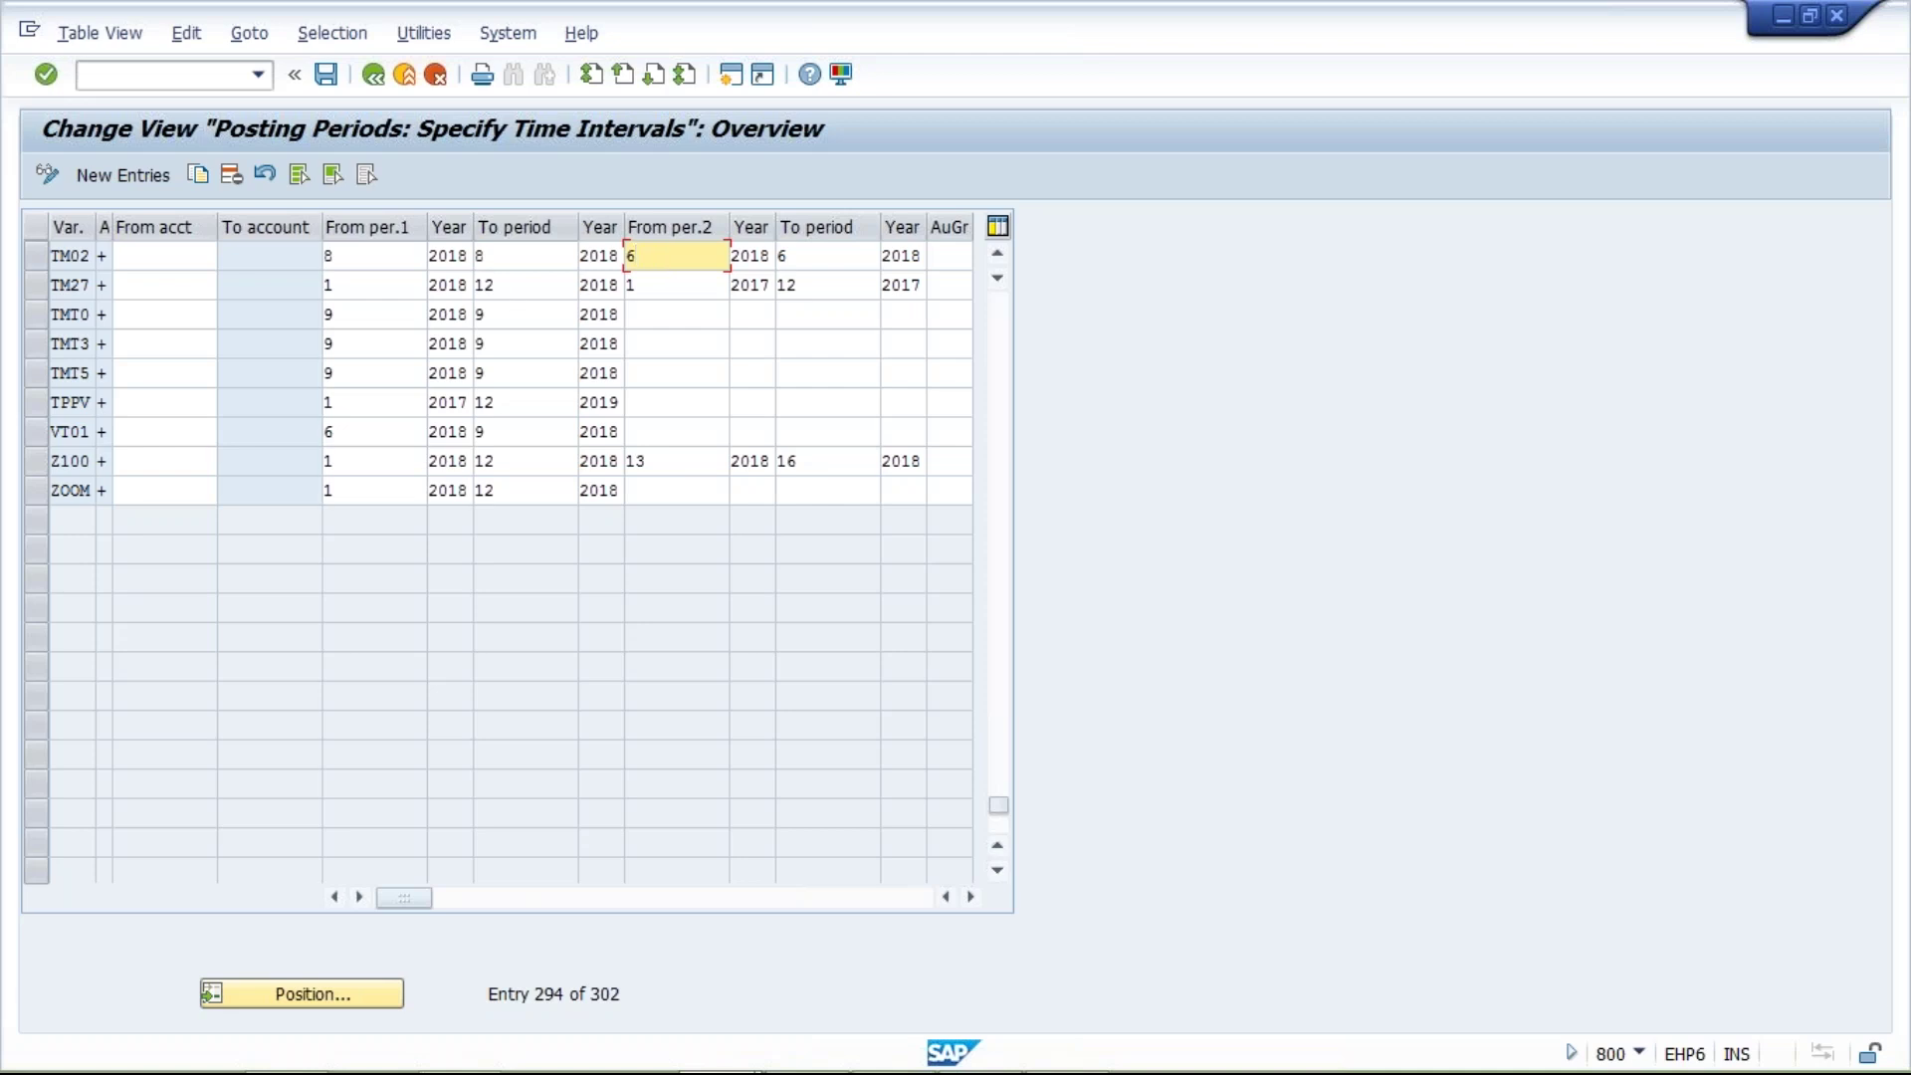
click(373, 255)
click(673, 256)
drag(687, 261, 589, 252)
Leave the posting periods view without saving the changed intervals.
key(F3)
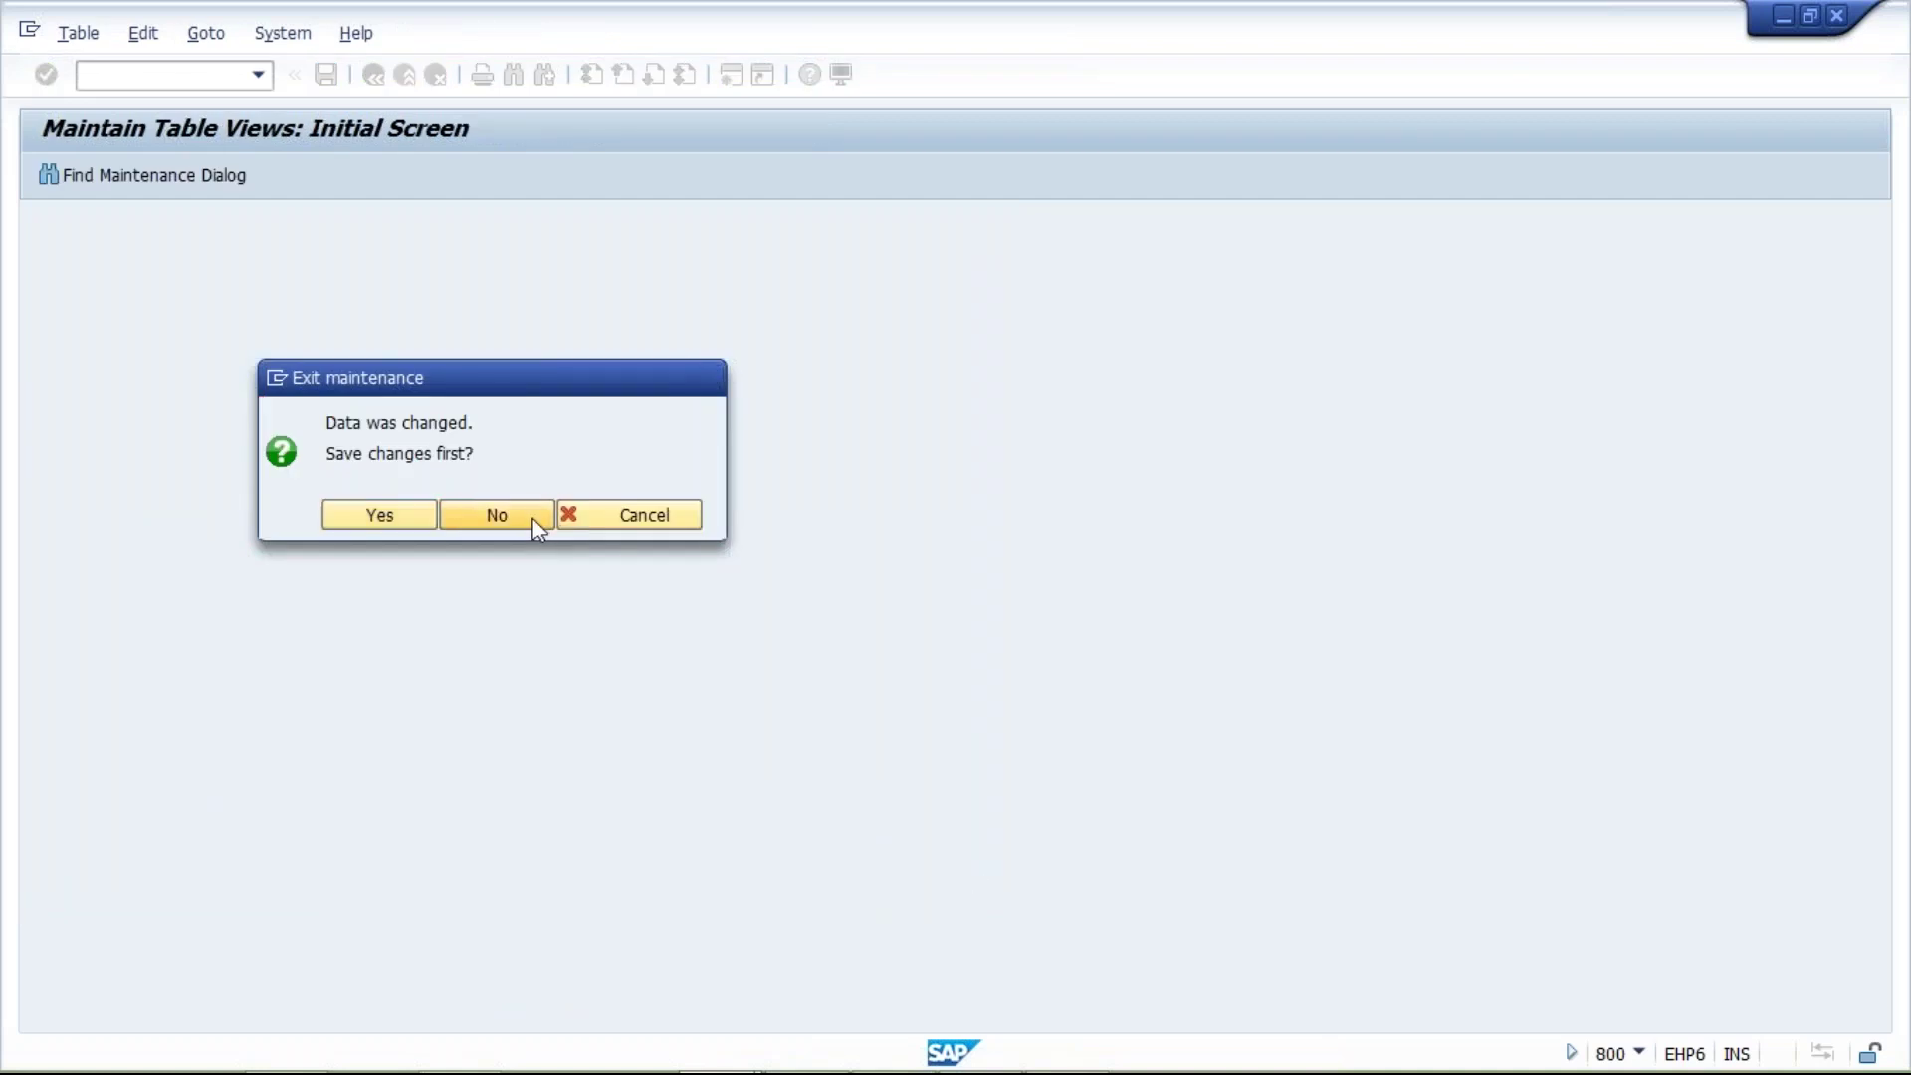
click(532, 516)
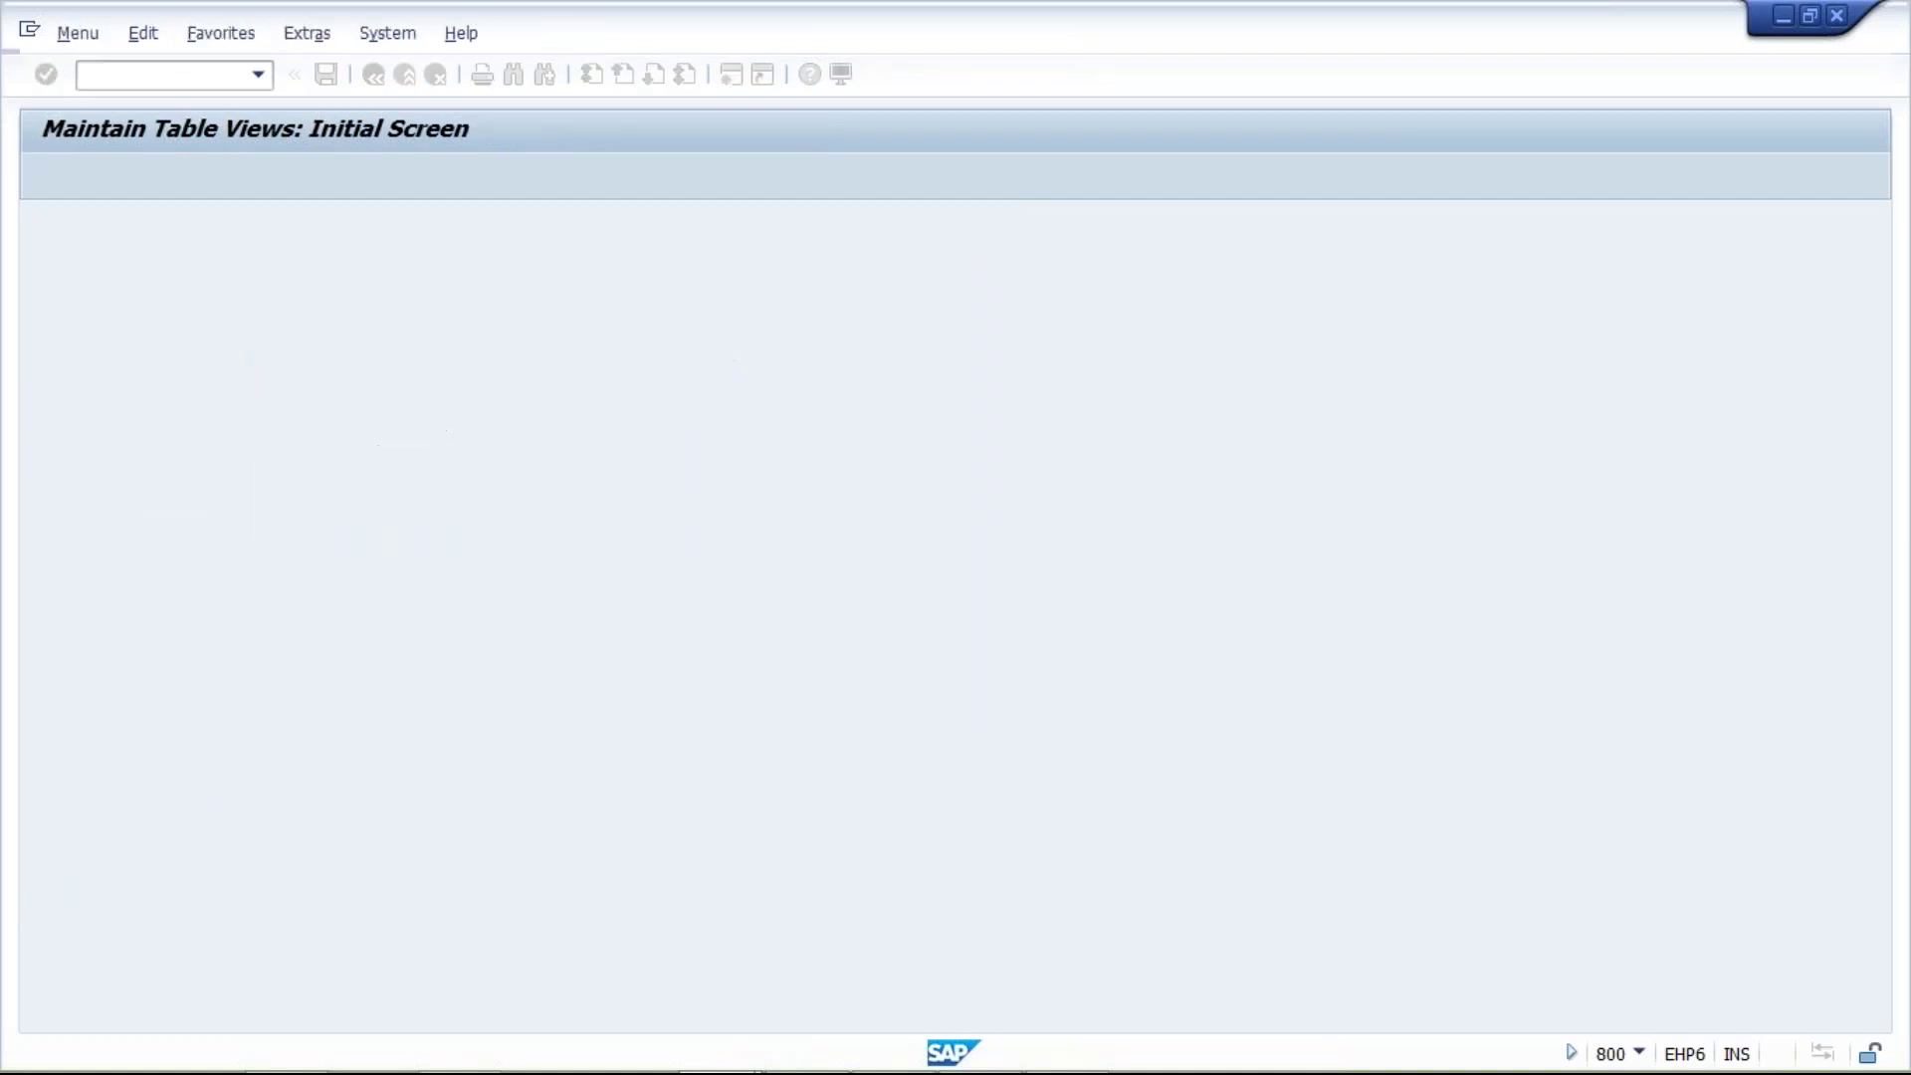
Reopen transaction OB52 and position the list at posting period variant TM02.
click(259, 75)
click(240, 97)
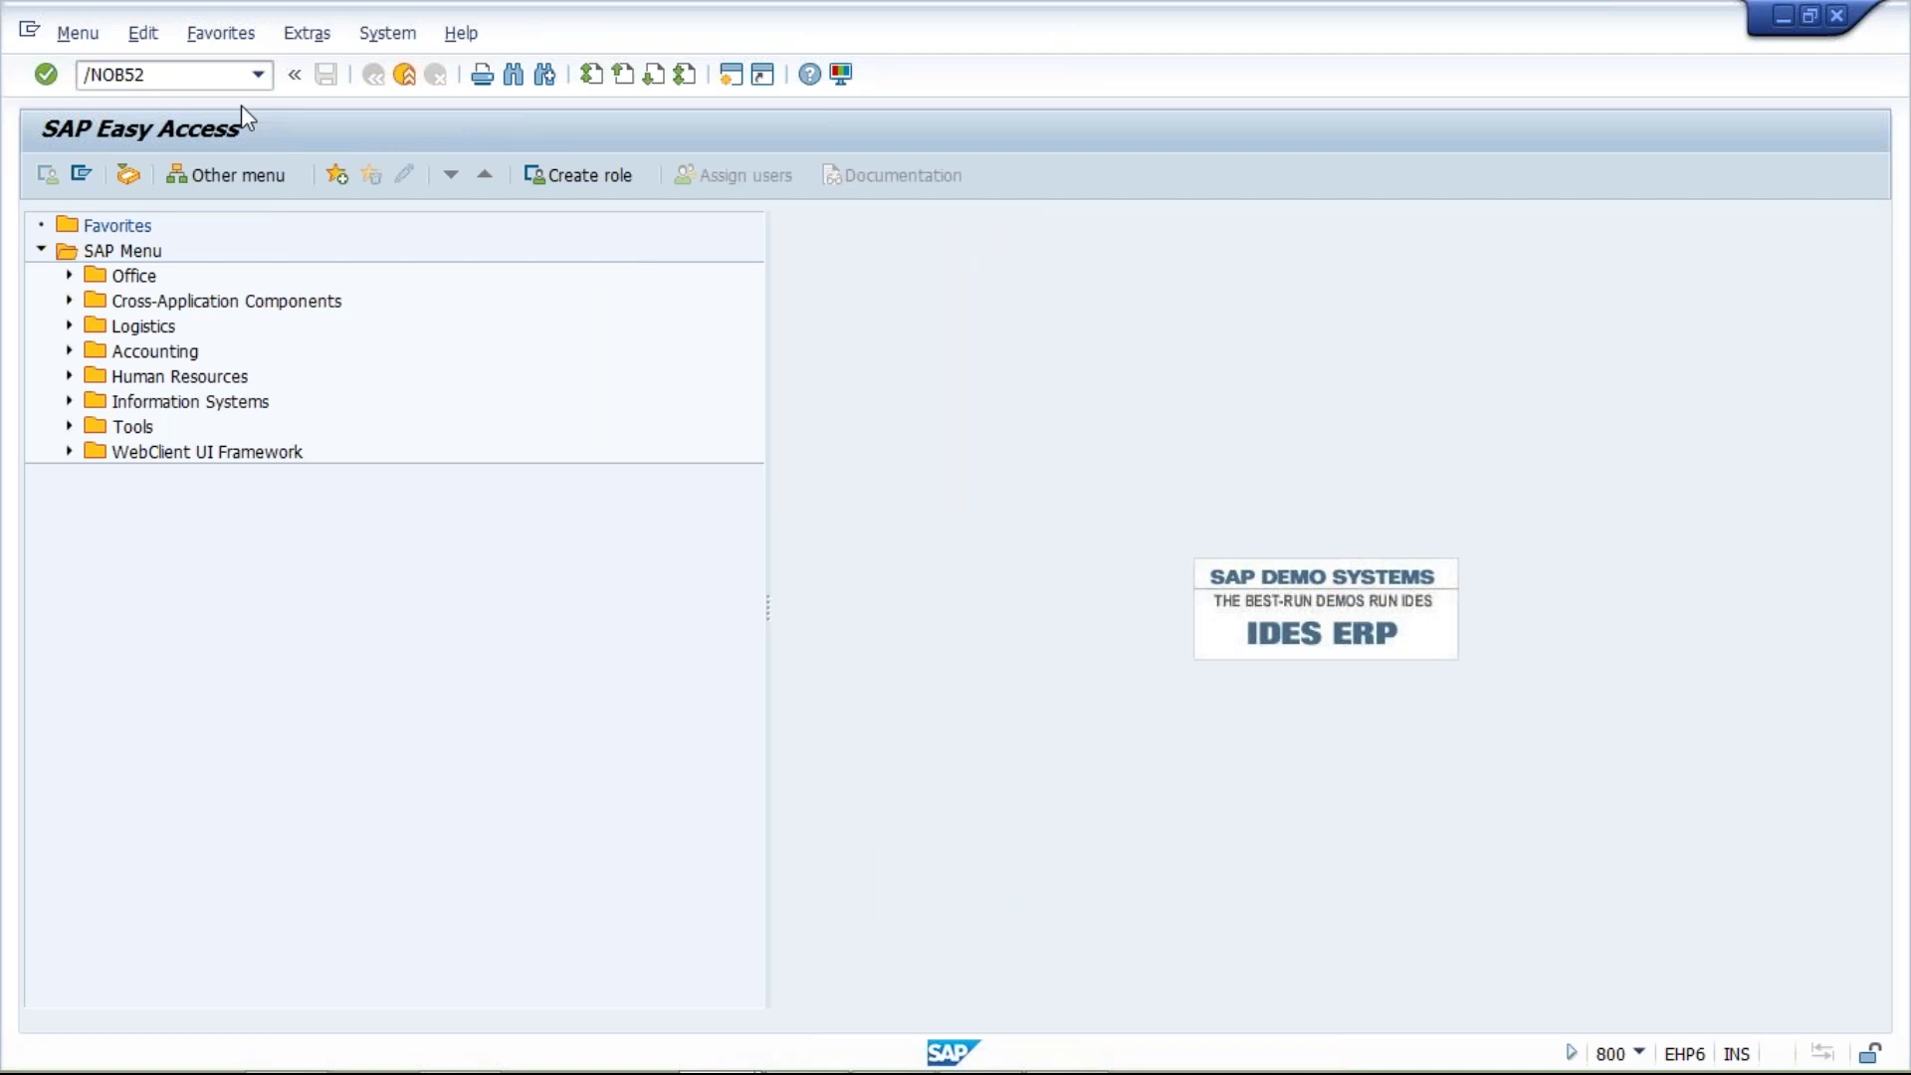
key(Return)
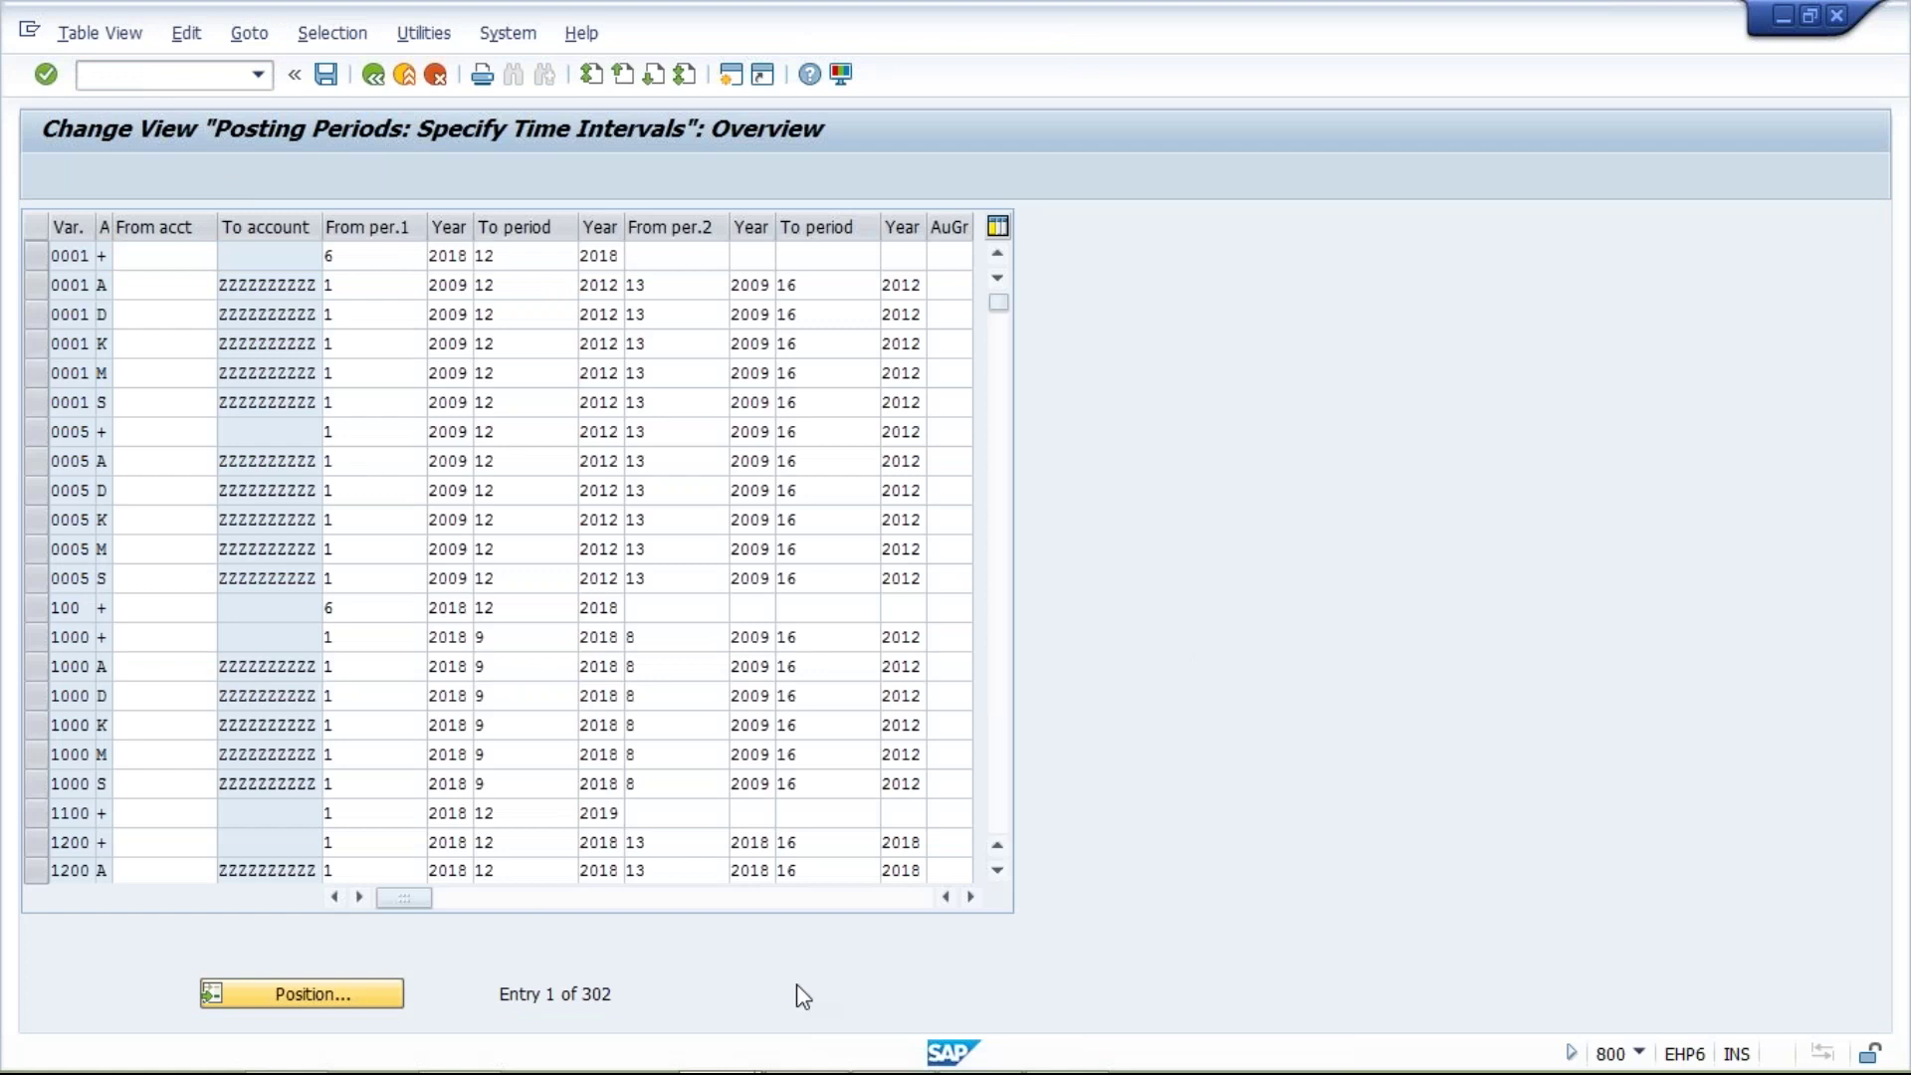
text(tm02)
key(Return)
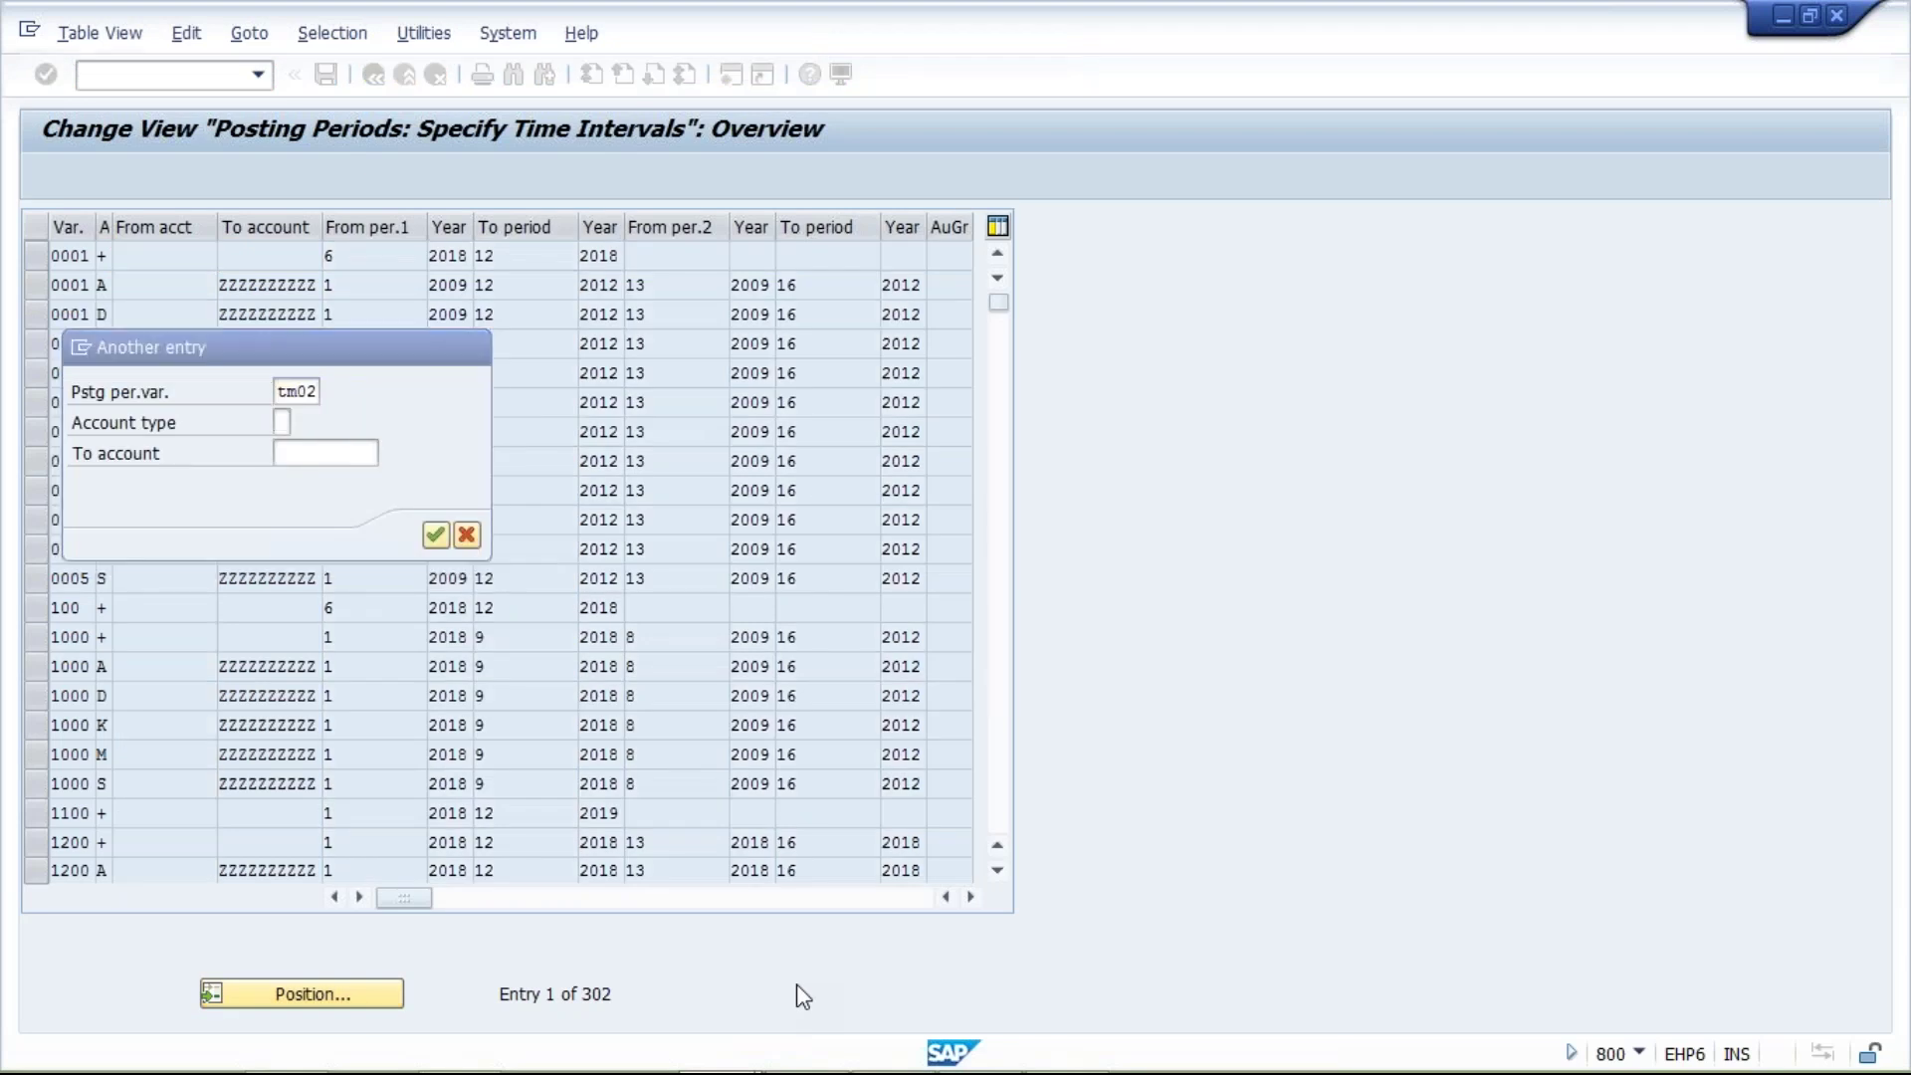